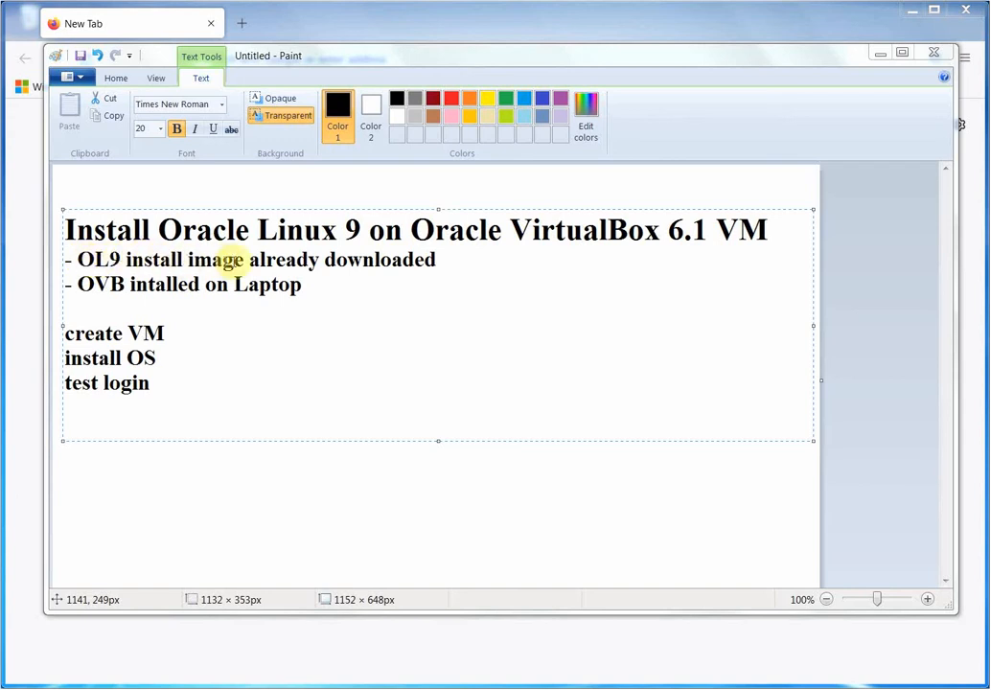
Open the Downloads folder over the Paint install plan.
click(159, 689)
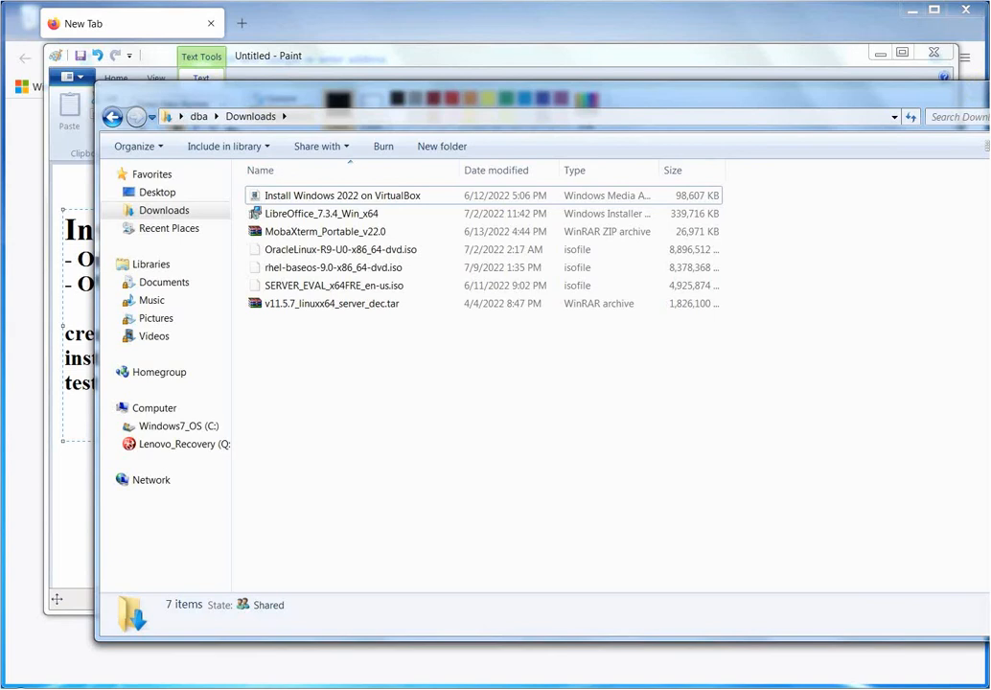
Minimize the Downloads window so the Paint notes show again.
click(989, 90)
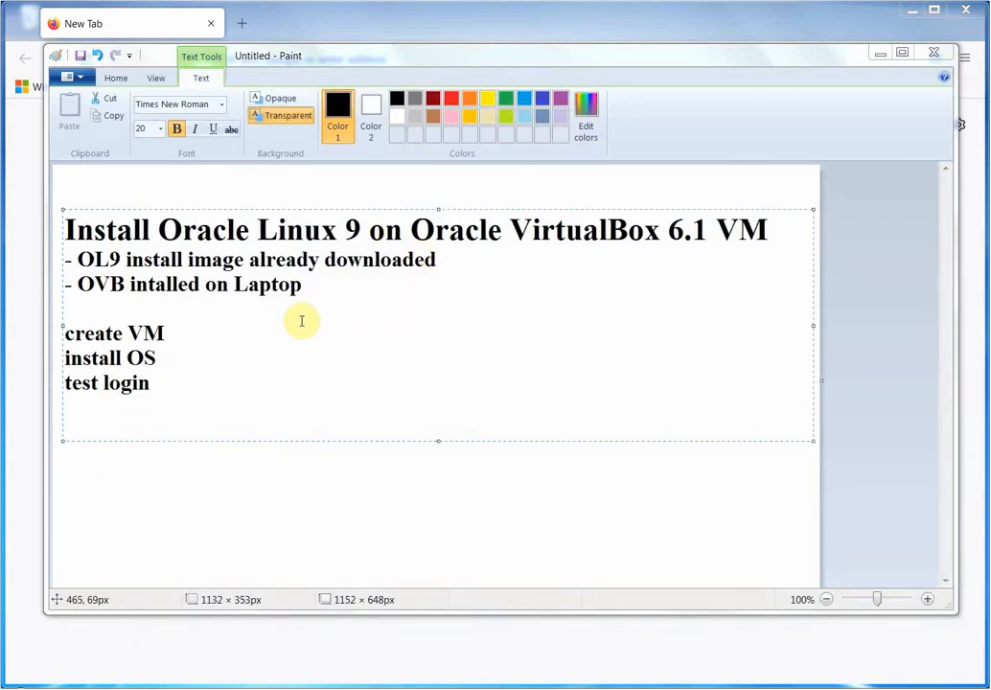
Correct 'intalled' to 'installed' in the Paint note and bring up VirtualBox Manager.
click(151, 283)
text(s)
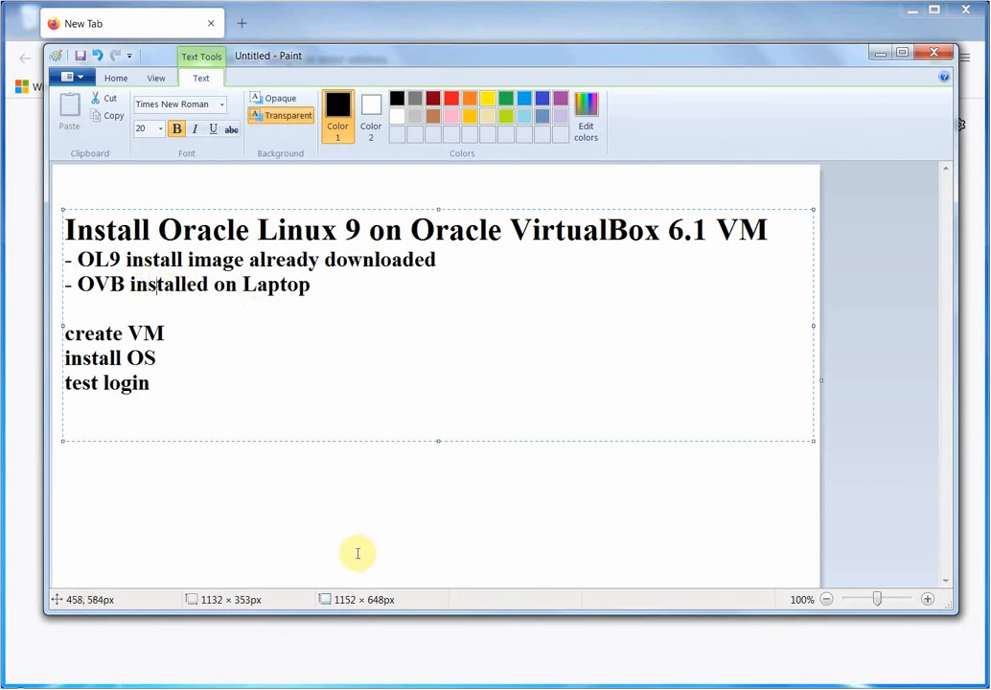
click(440, 687)
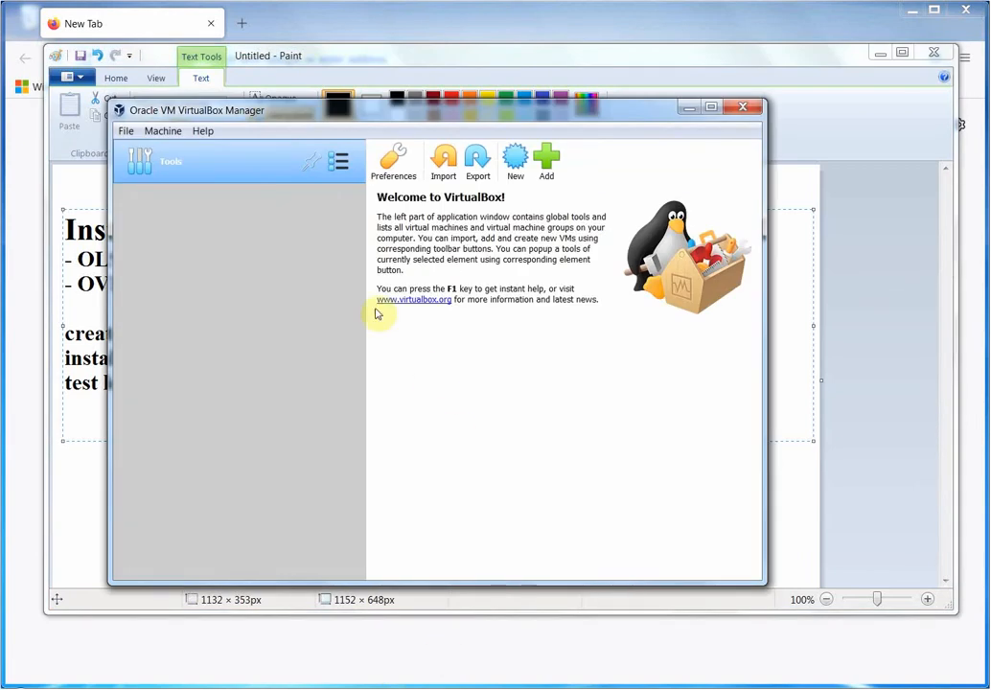
Start a new virtual machine named o9 with type Linux, Oracle (64-bit).
click(687, 107)
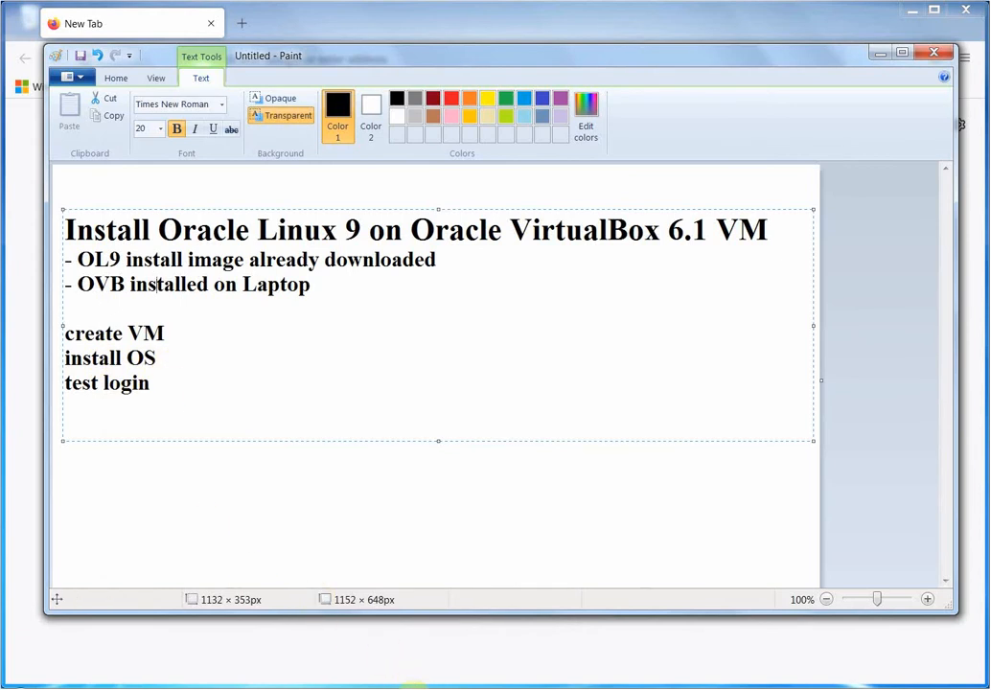
click(422, 688)
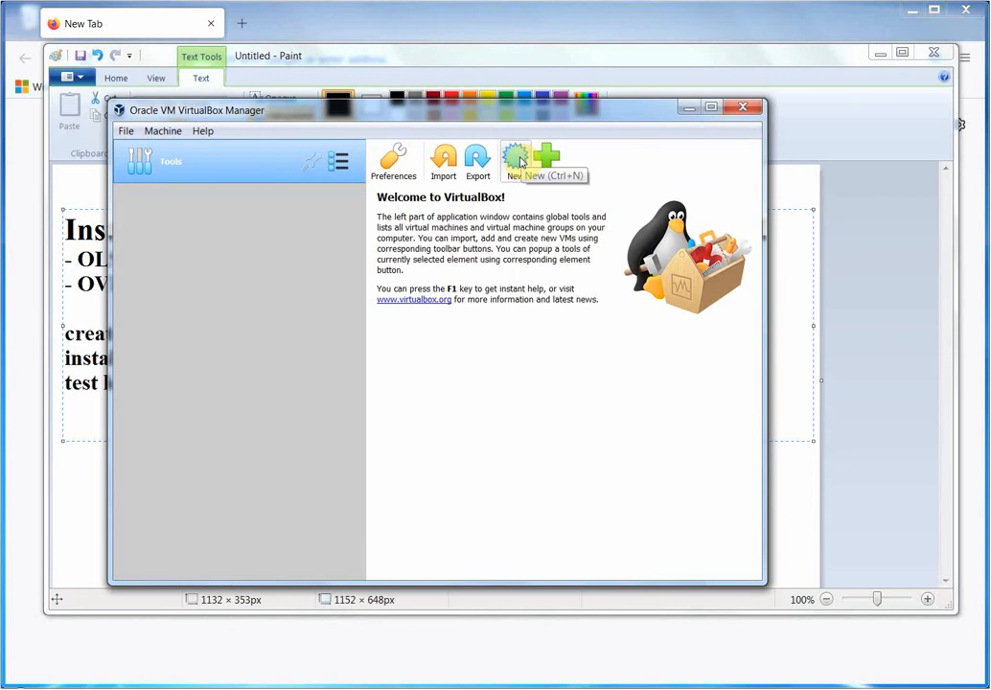
click(517, 161)
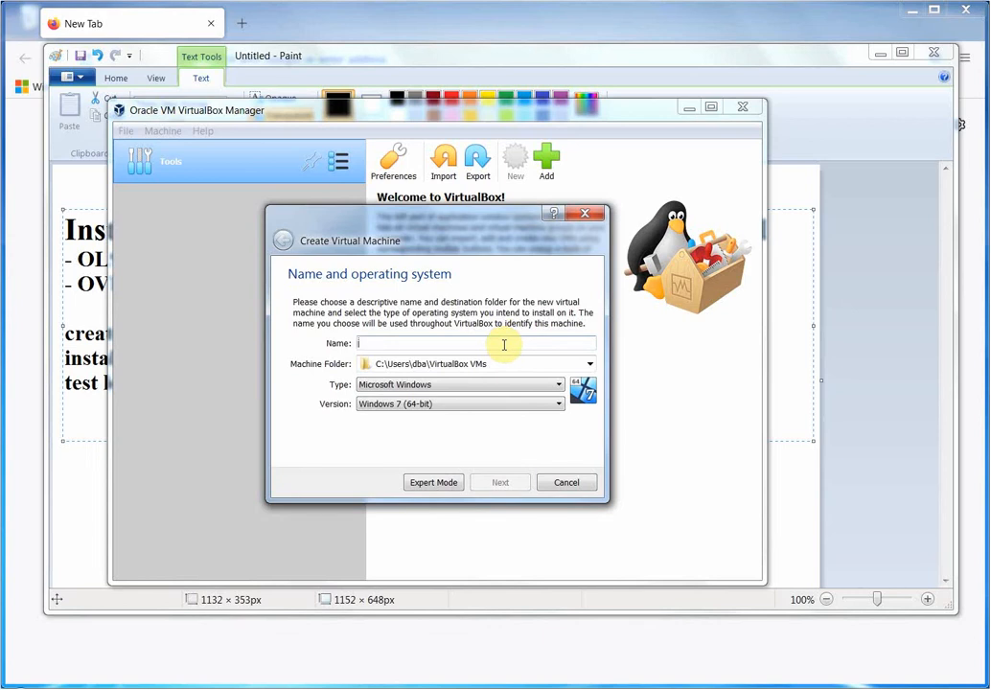
text(o9)
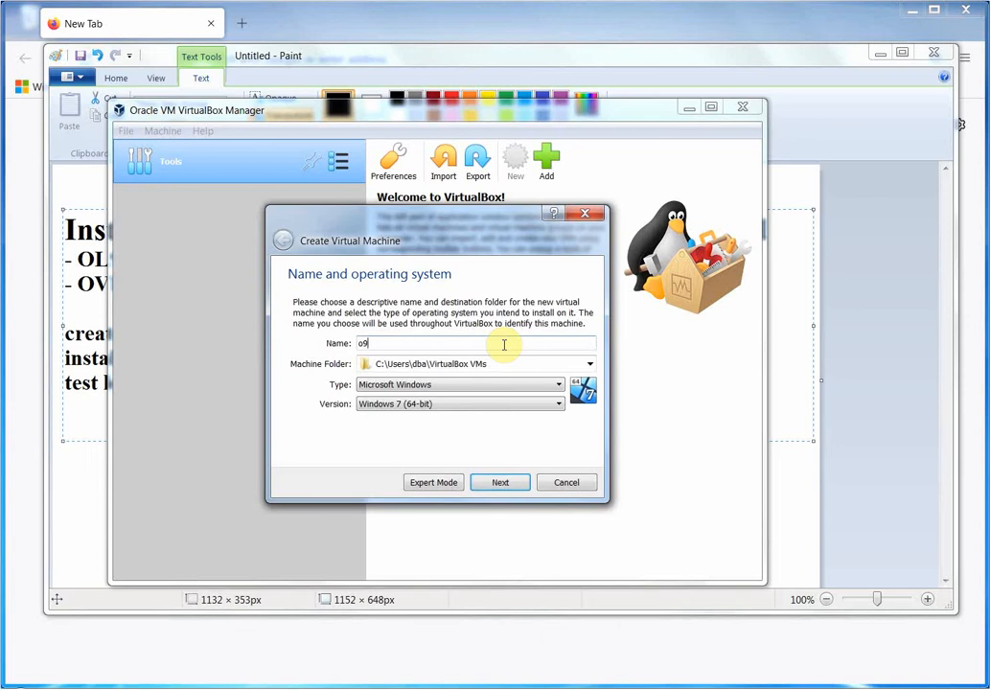
key(Tab)
key(Tab)
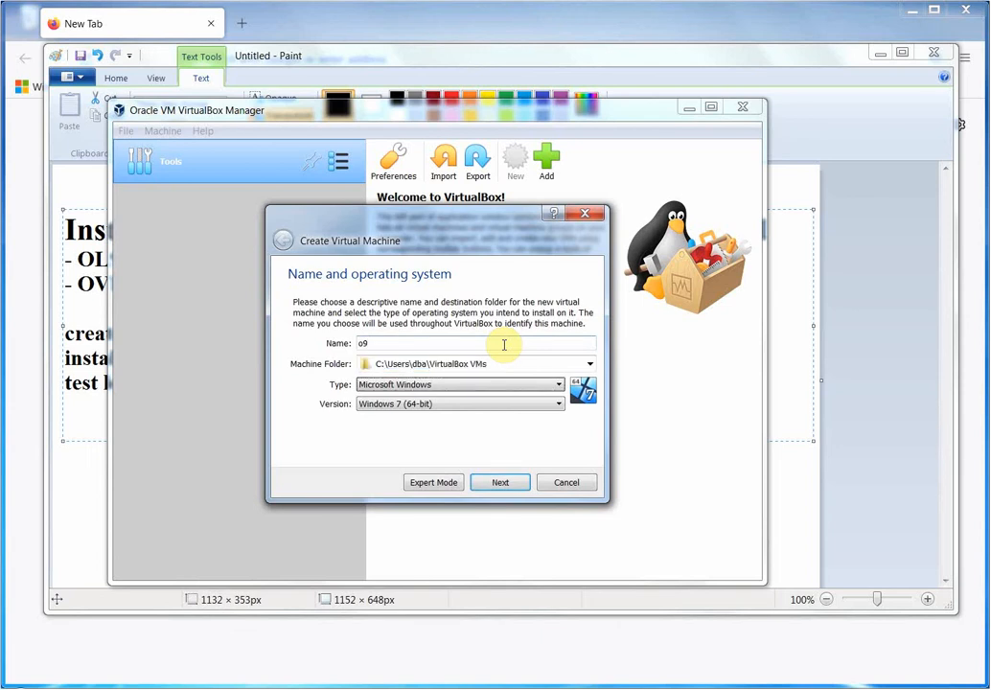
key(Down)
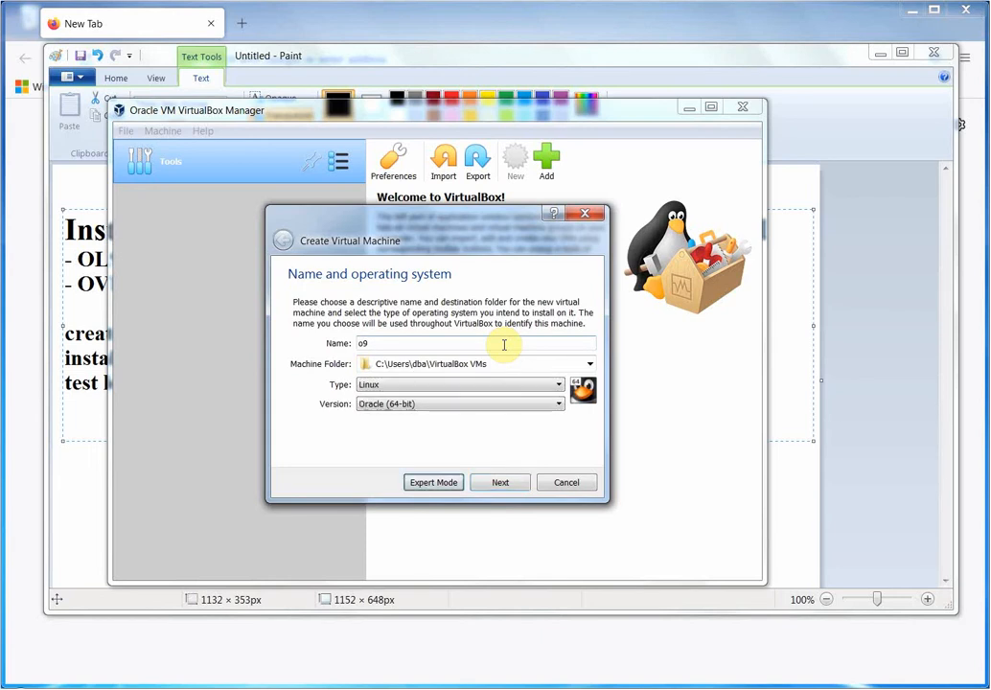
key(Return)
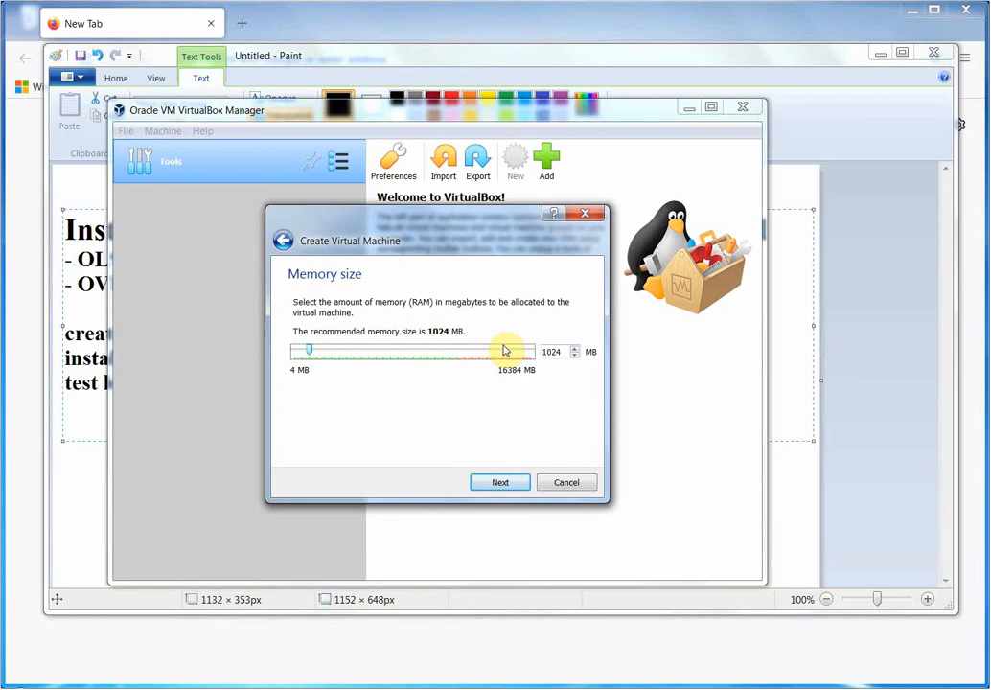
Allocate 4096 MB of memory to o9.
click(427, 354)
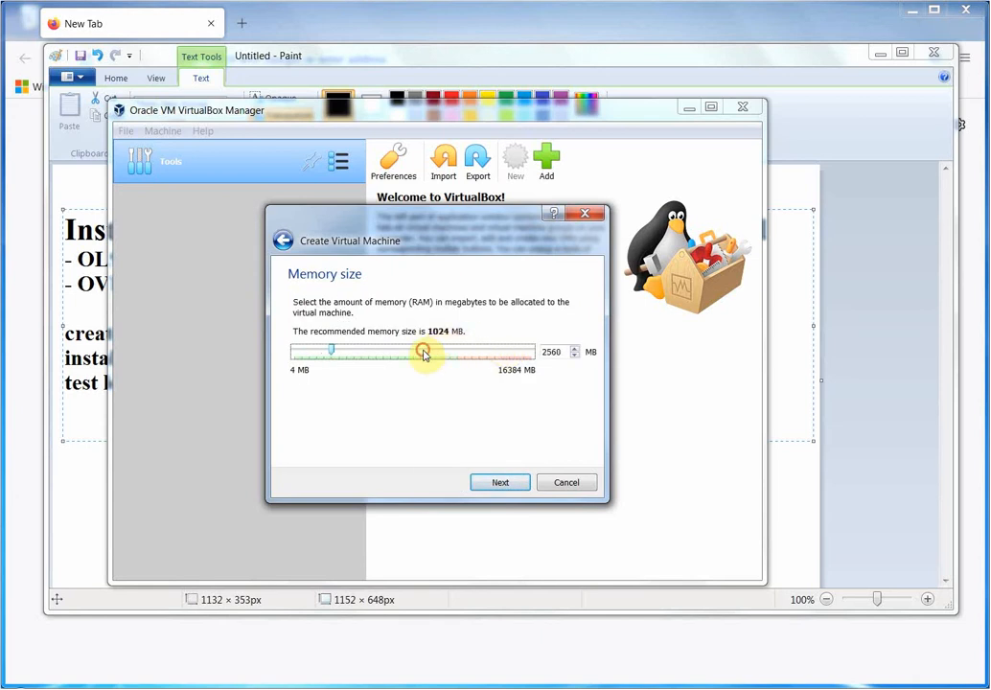
click(425, 354)
click(425, 354)
click(425, 353)
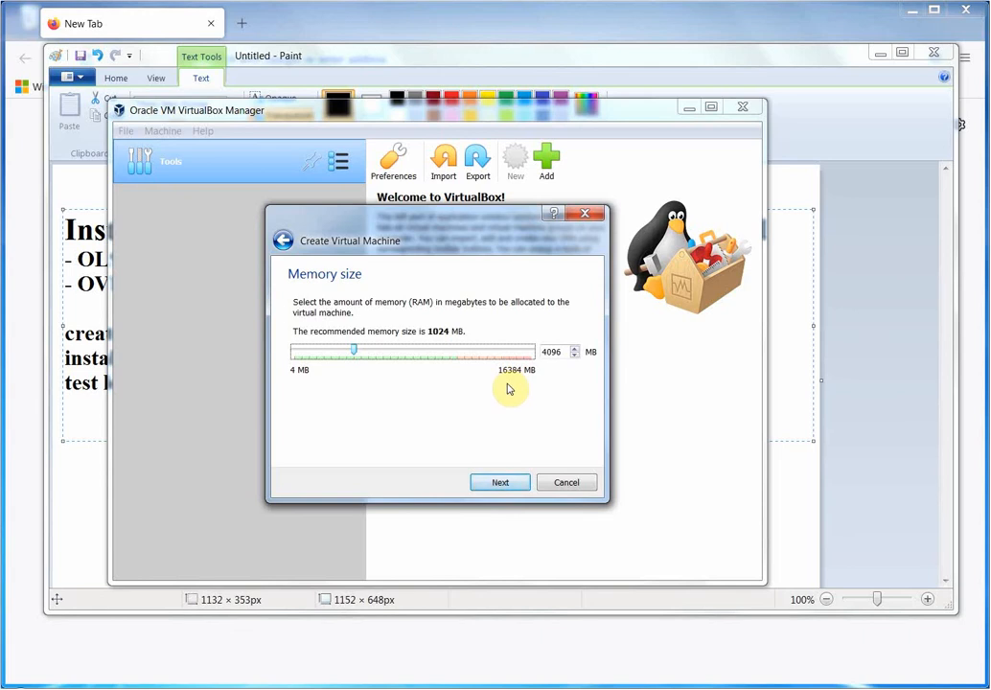
click(491, 484)
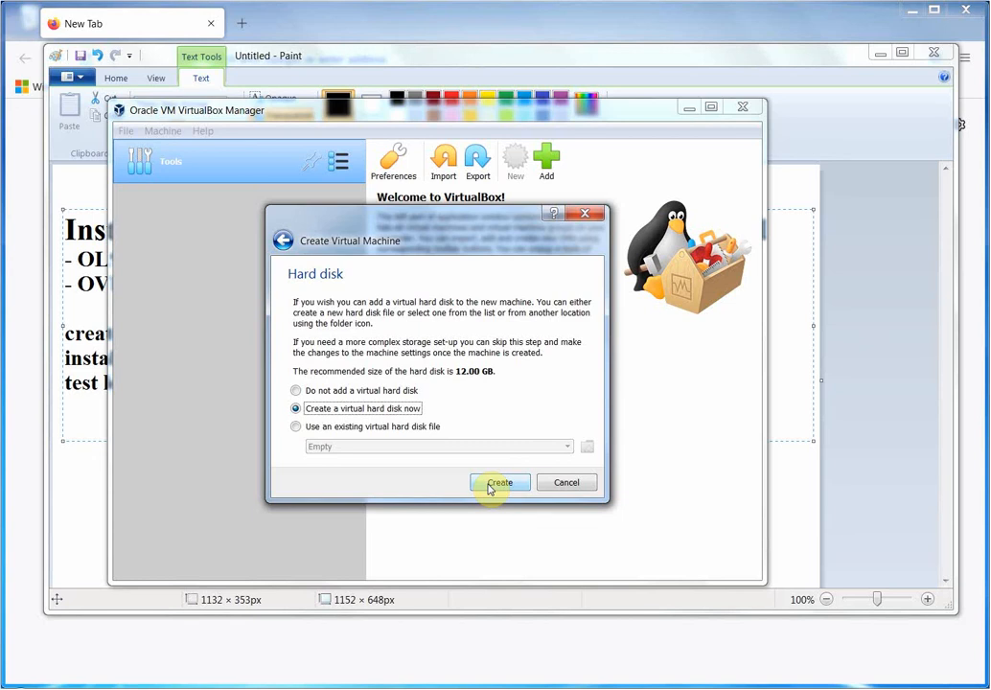
Create a dynamically allocated 96.00 GB VDI disk, o9.vdi, to finish the machine.
click(491, 484)
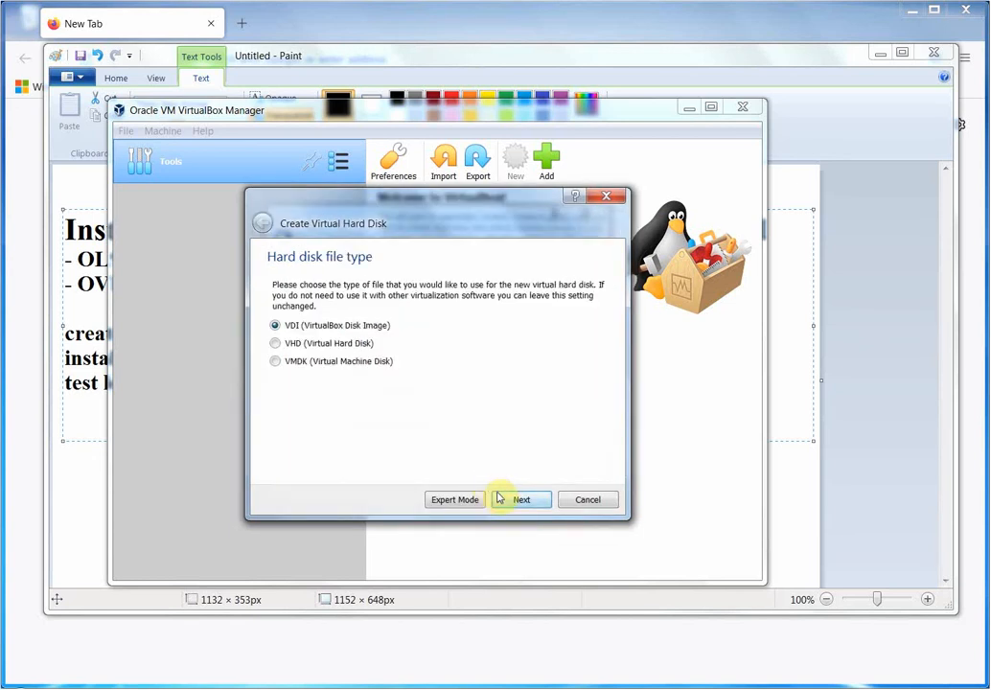
click(518, 503)
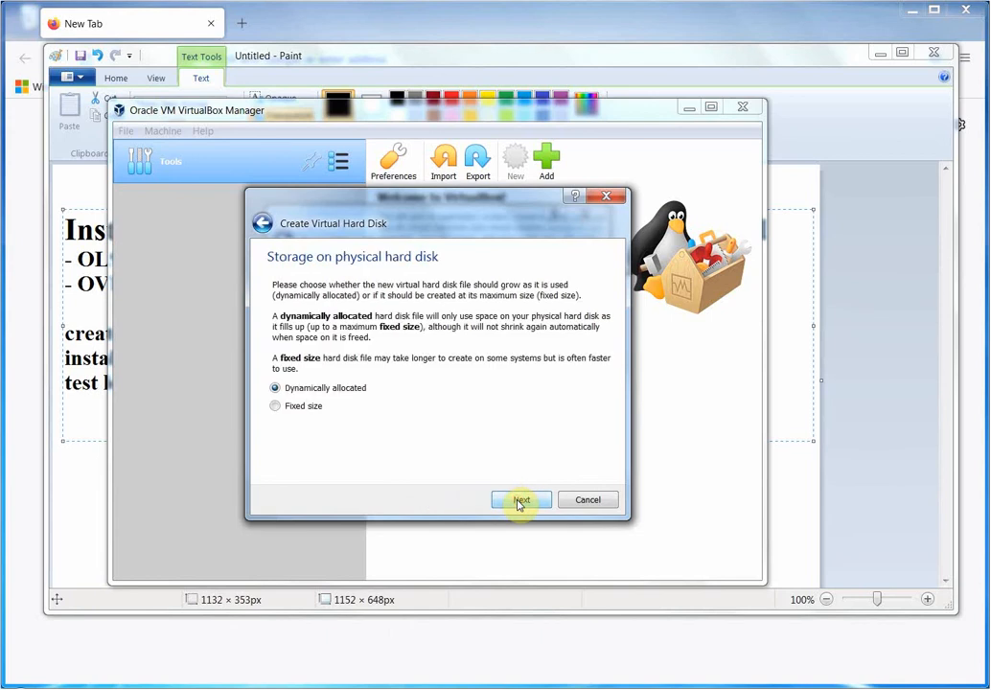
click(518, 502)
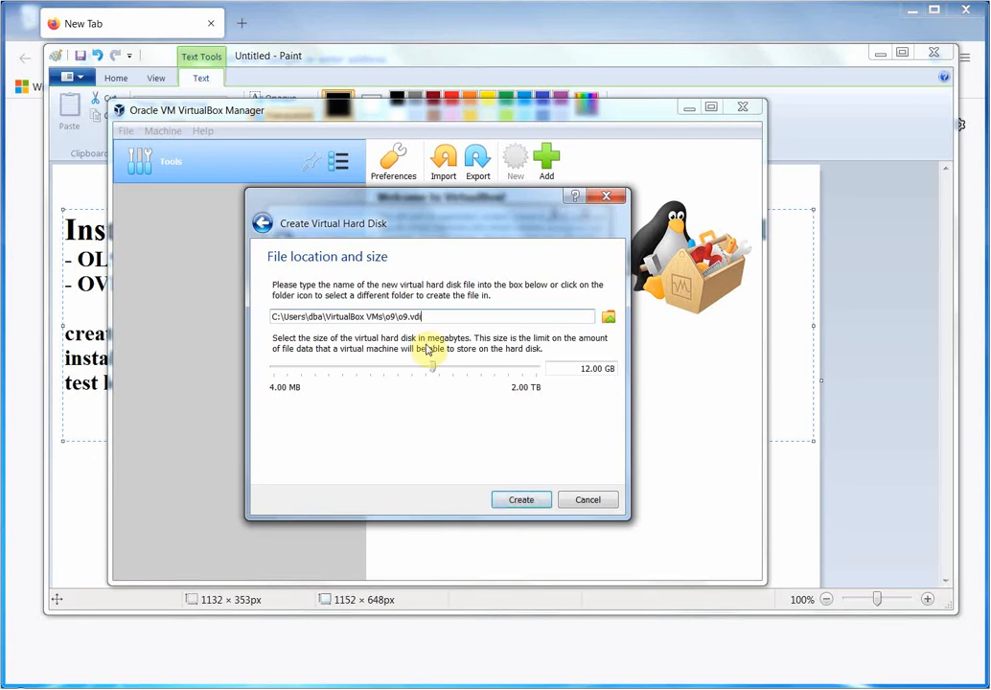
click(459, 369)
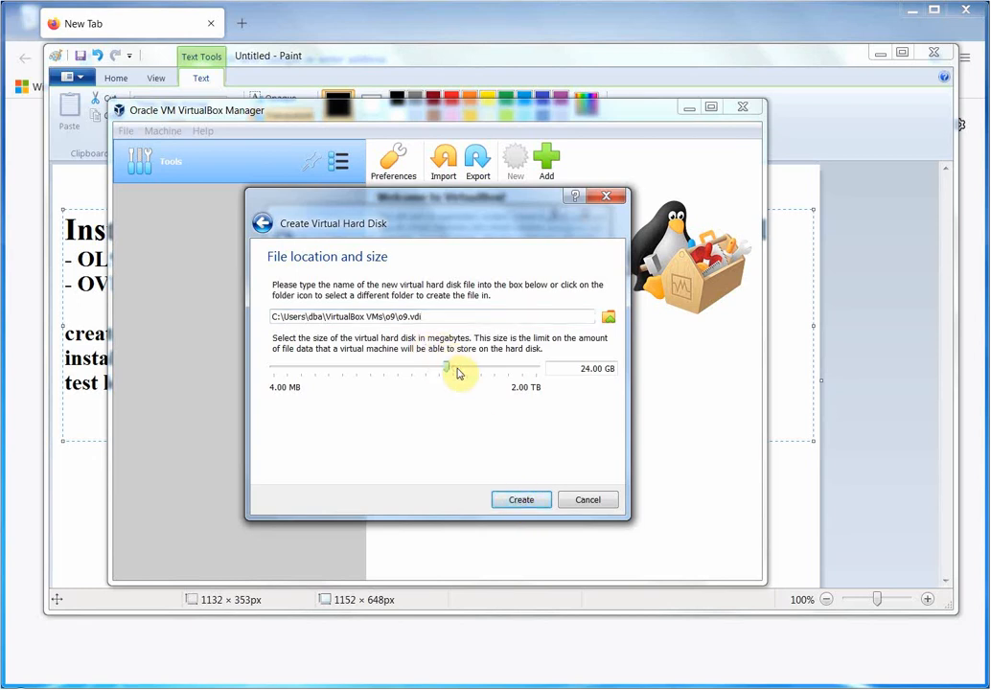
click(473, 370)
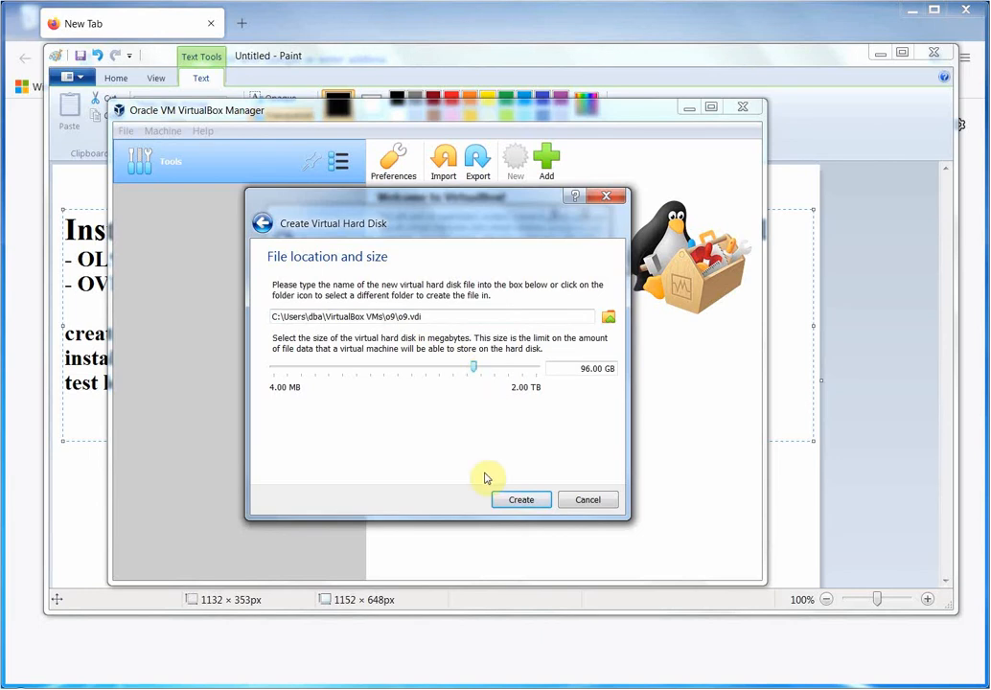
click(508, 499)
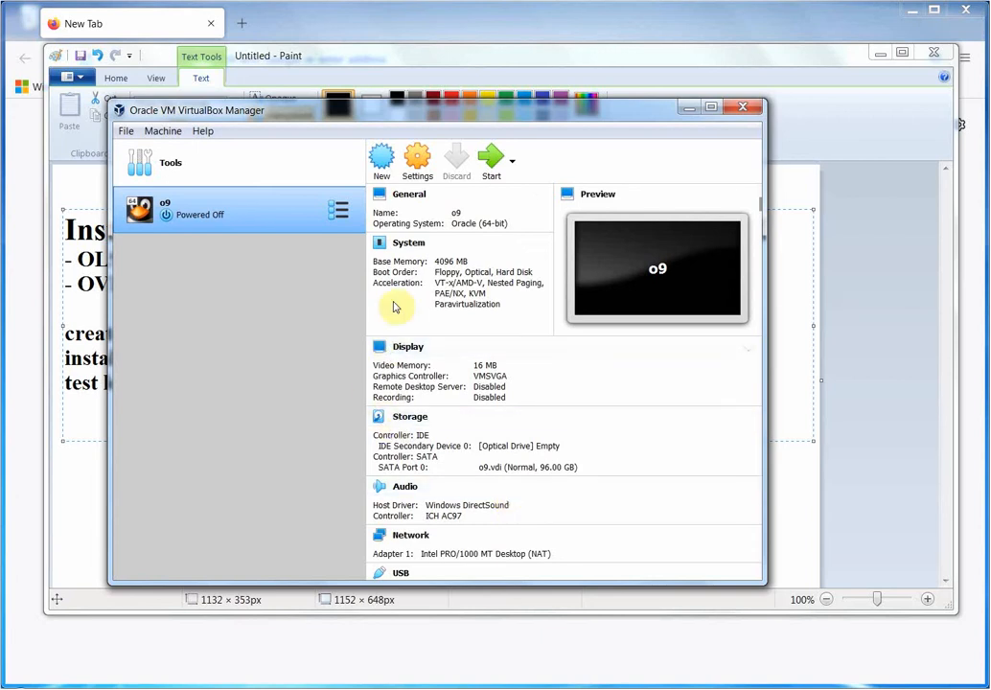
Load OracleLinux-R9-U0-x86_64-dvd.iso into o9's empty IDE optical drive.
click(423, 163)
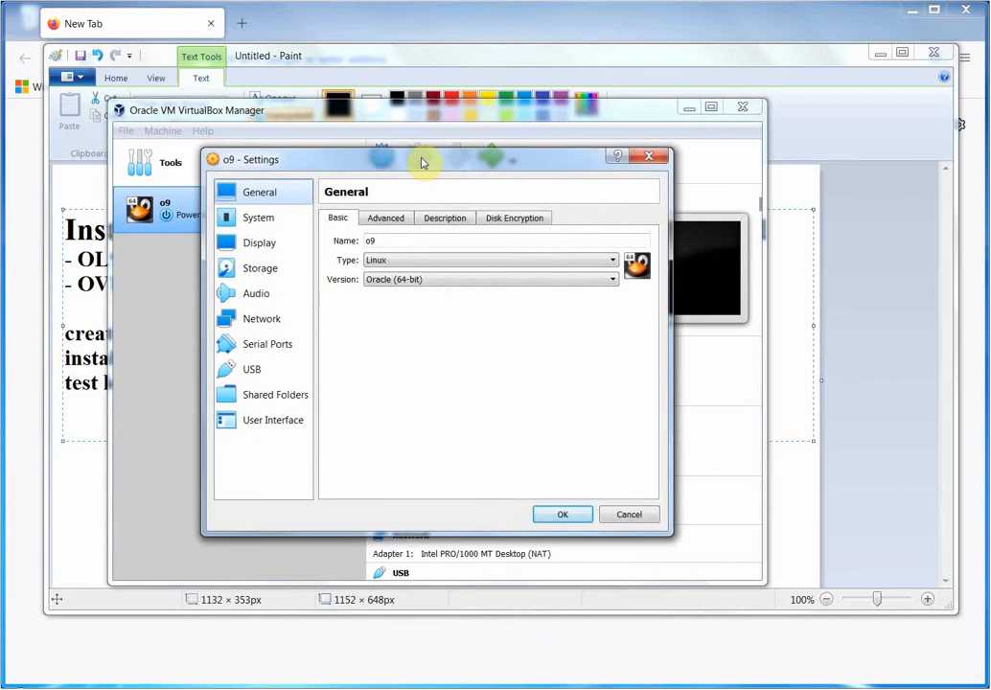
click(272, 277)
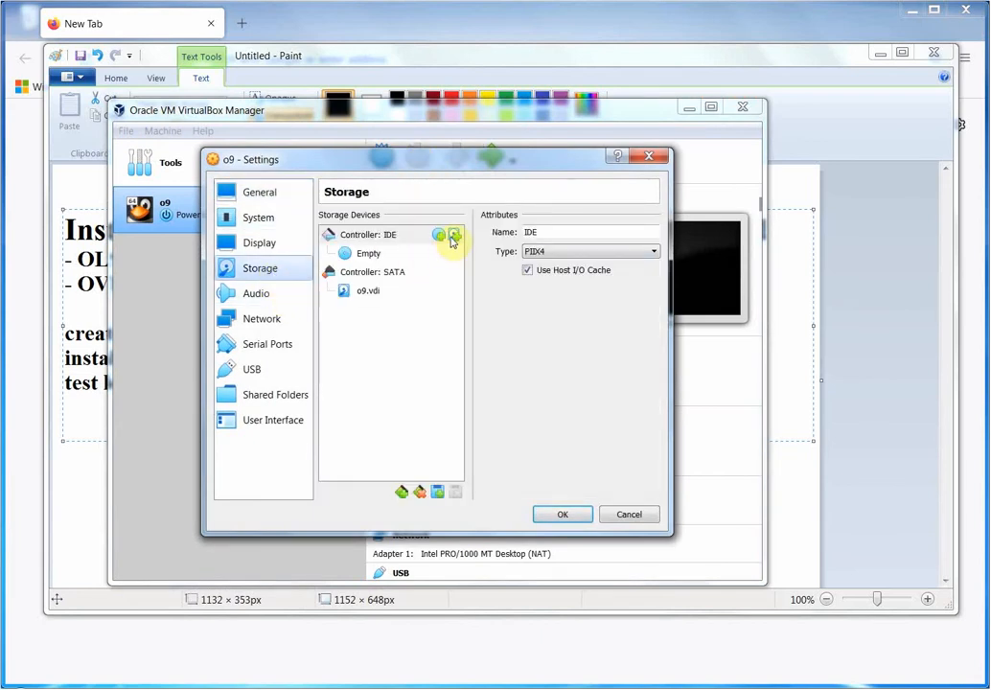
click(370, 253)
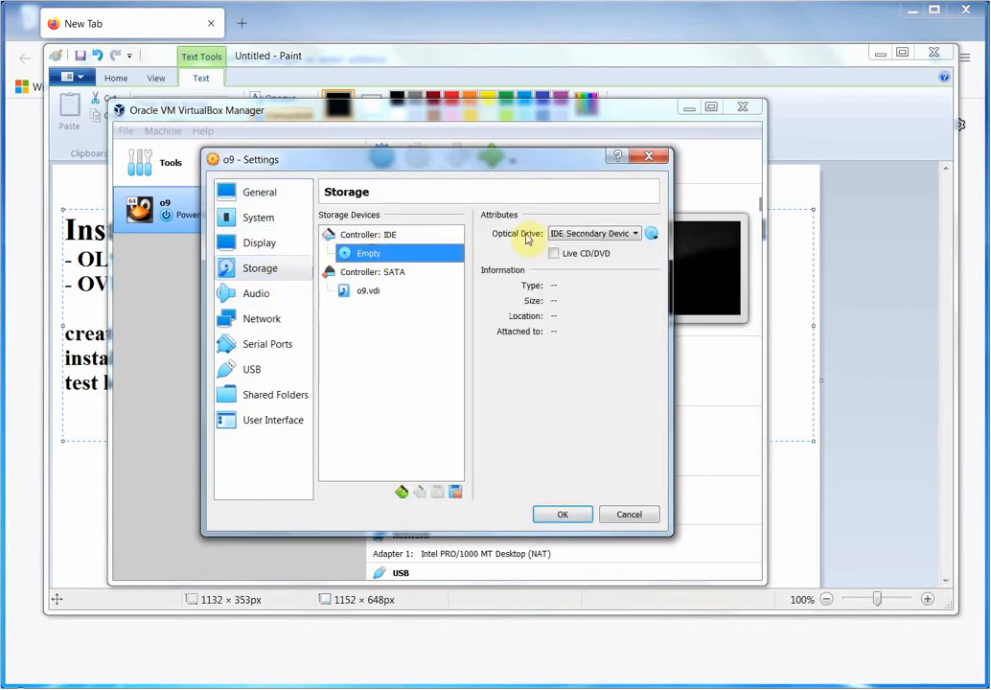
click(652, 235)
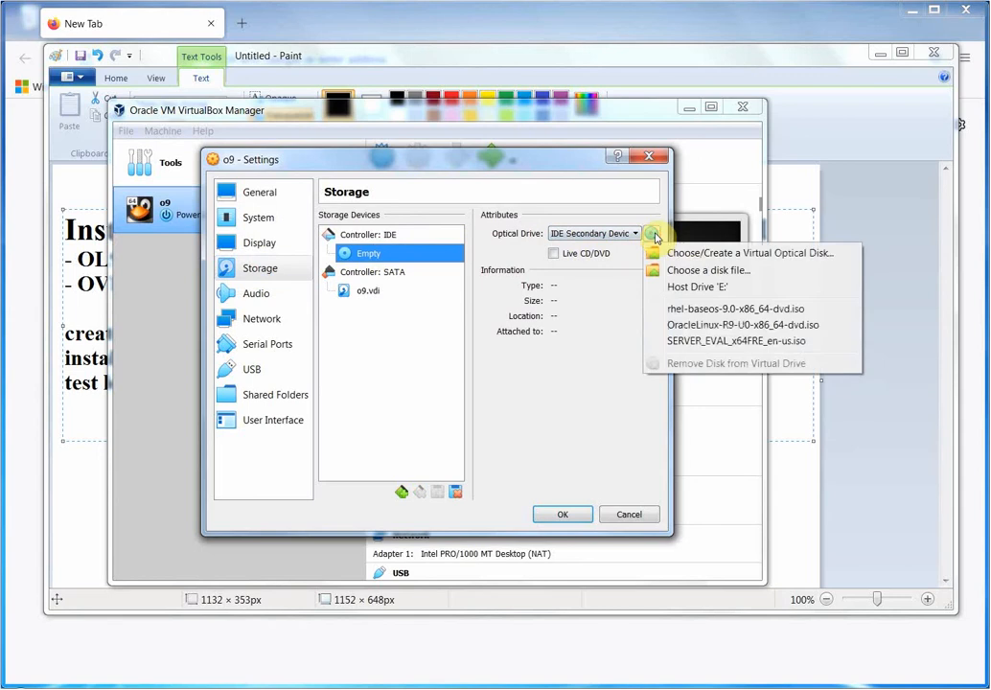
click(717, 272)
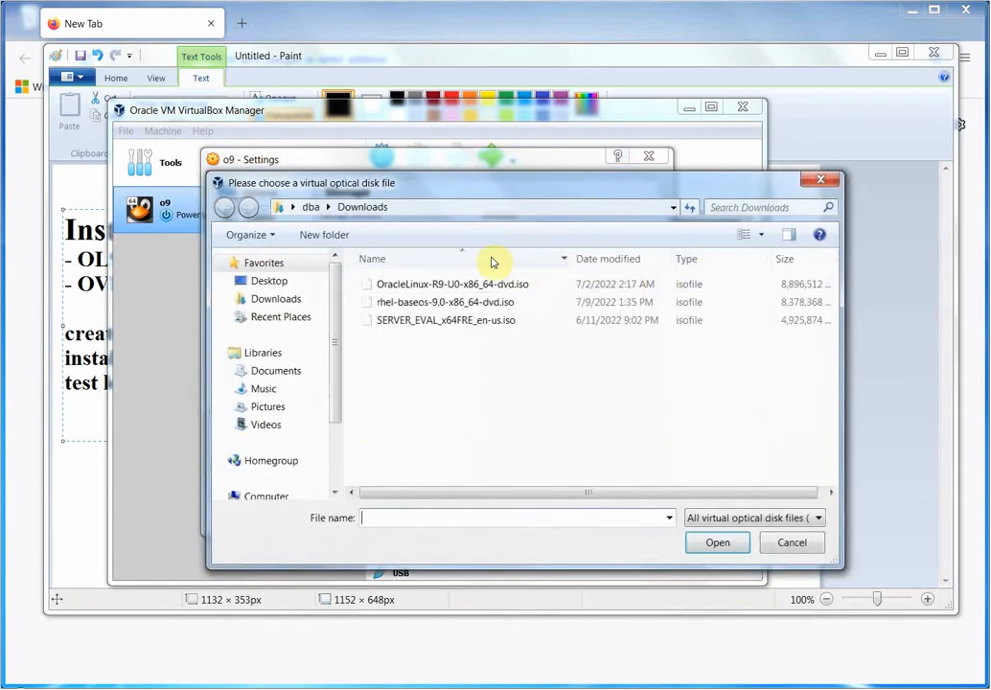
click(476, 285)
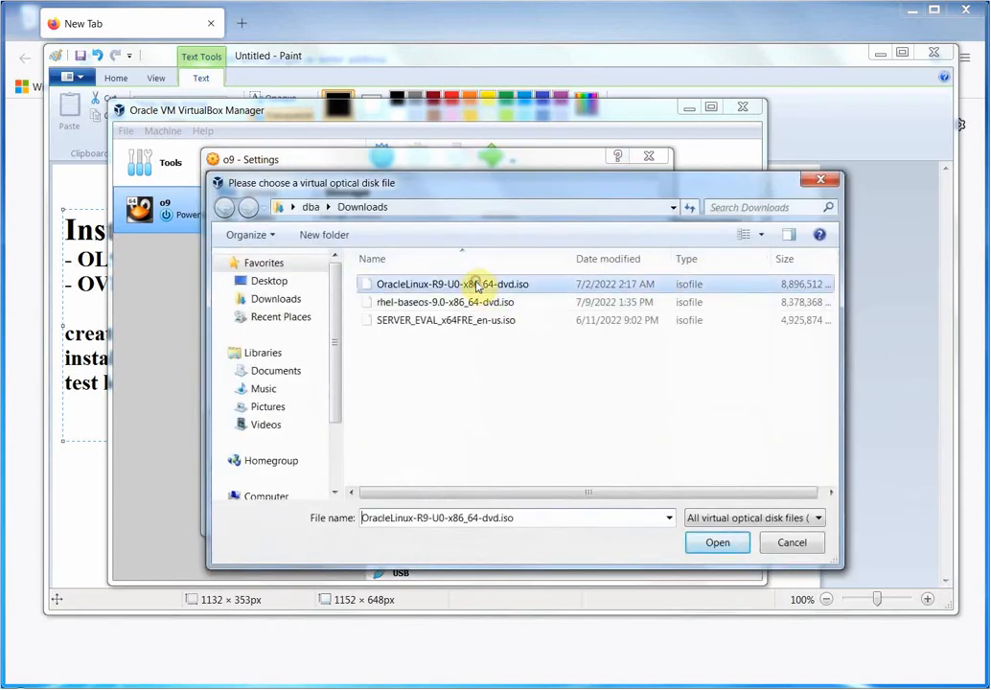
click(715, 544)
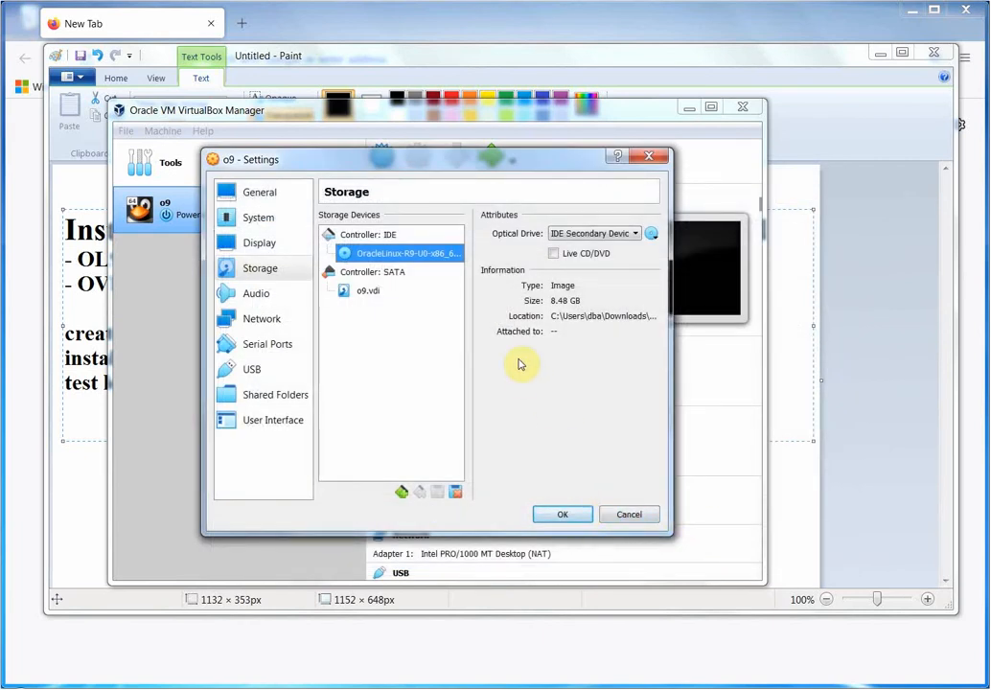
click(267, 195)
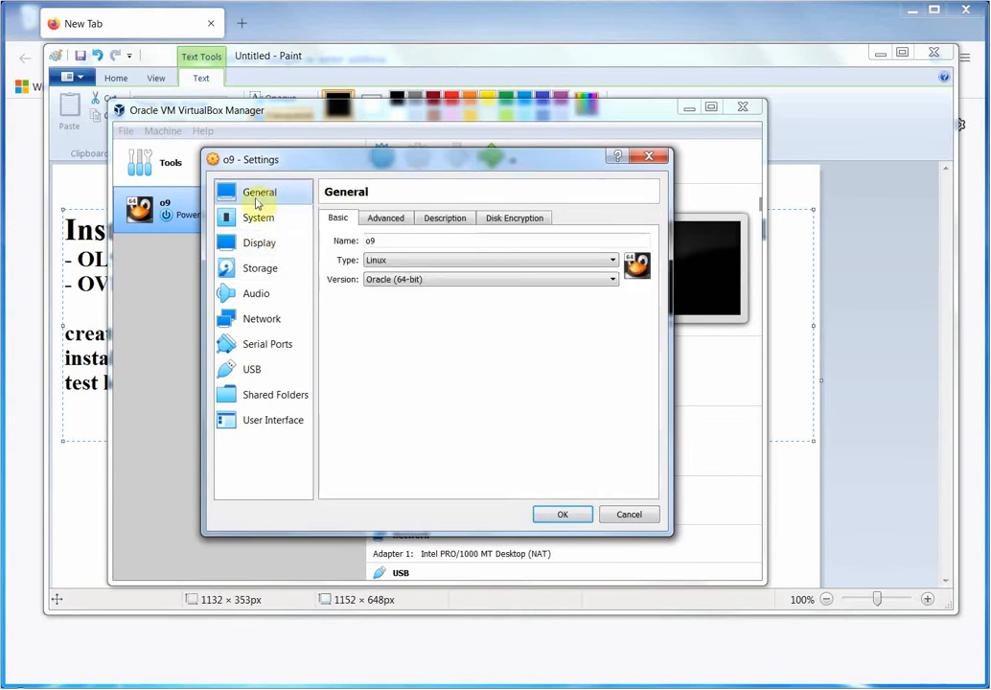
Remove Floppy from o9's boot order and set the pointing device to USB Tablet.
click(255, 221)
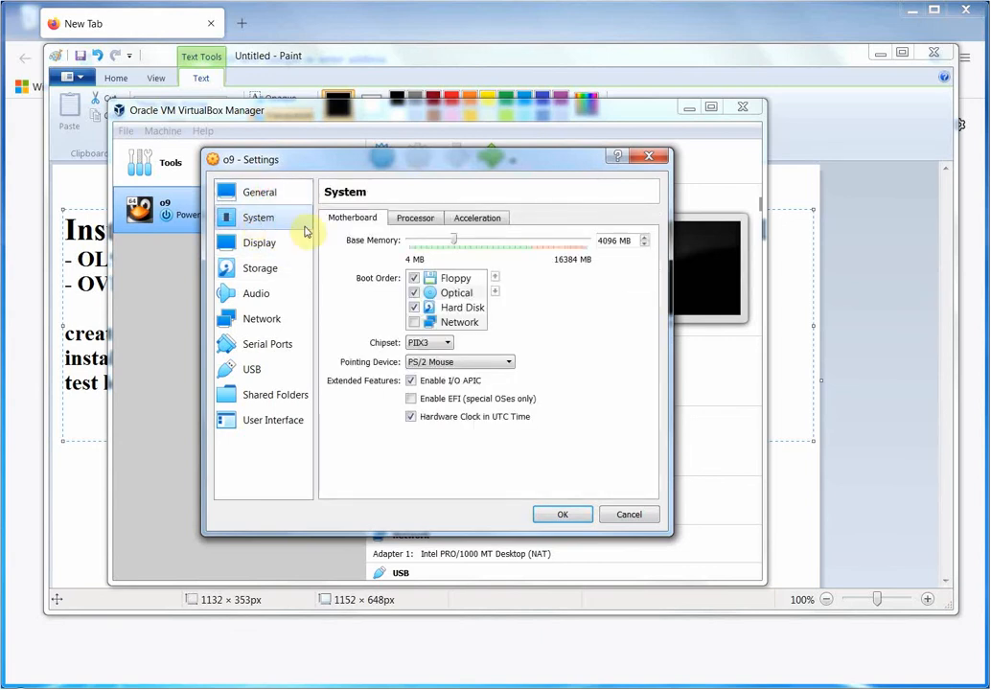
click(415, 279)
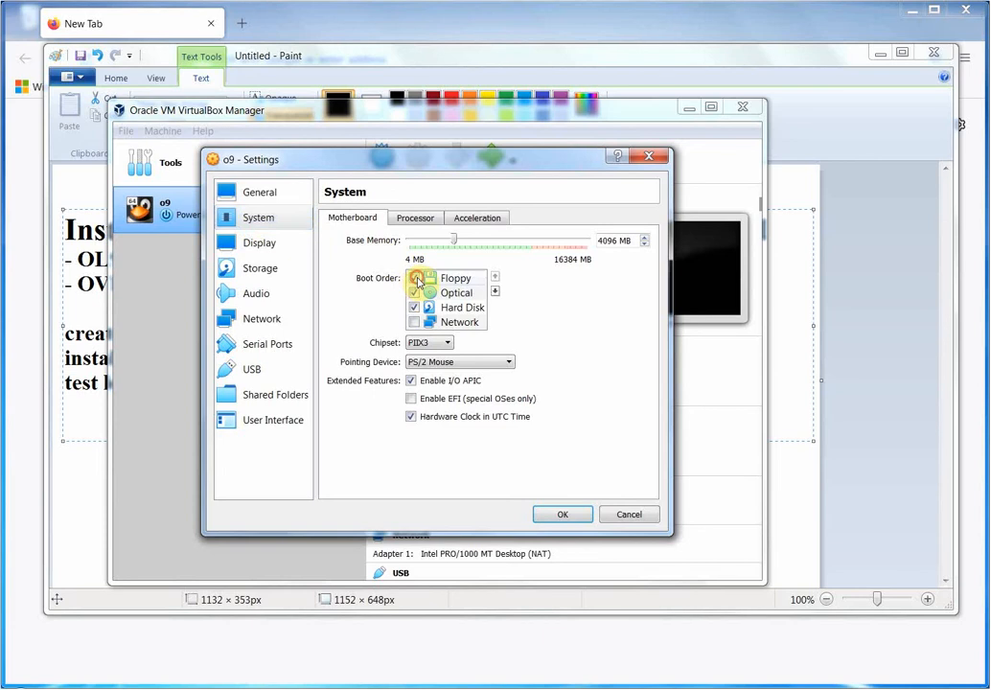
click(512, 368)
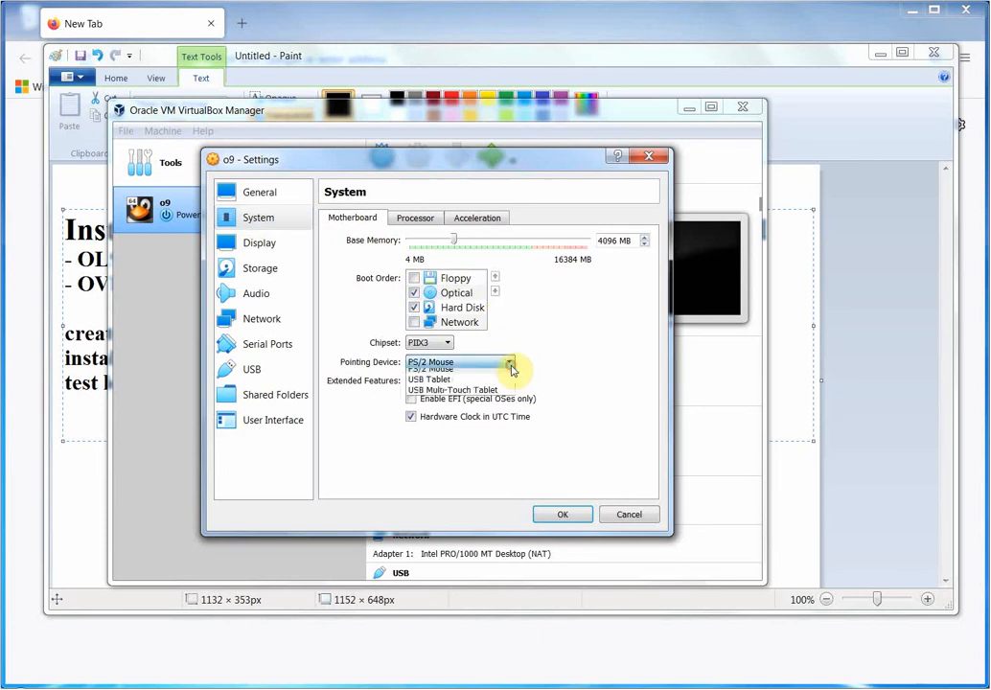
click(434, 385)
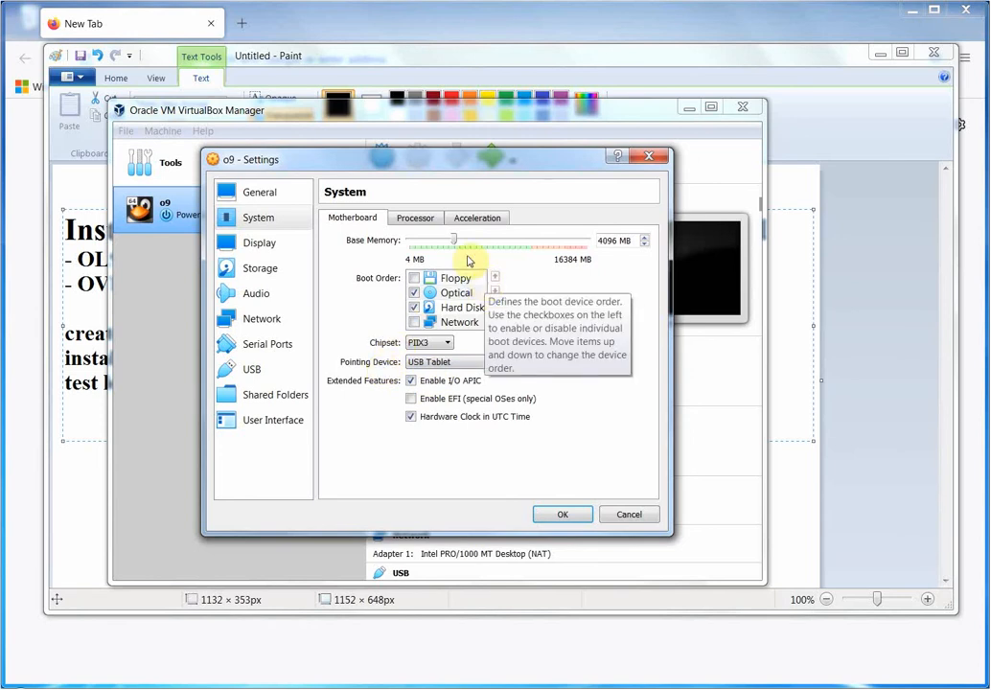
Give o9 4 processors and review the Display, Storage, Audio and Network pages.
click(416, 219)
click(456, 241)
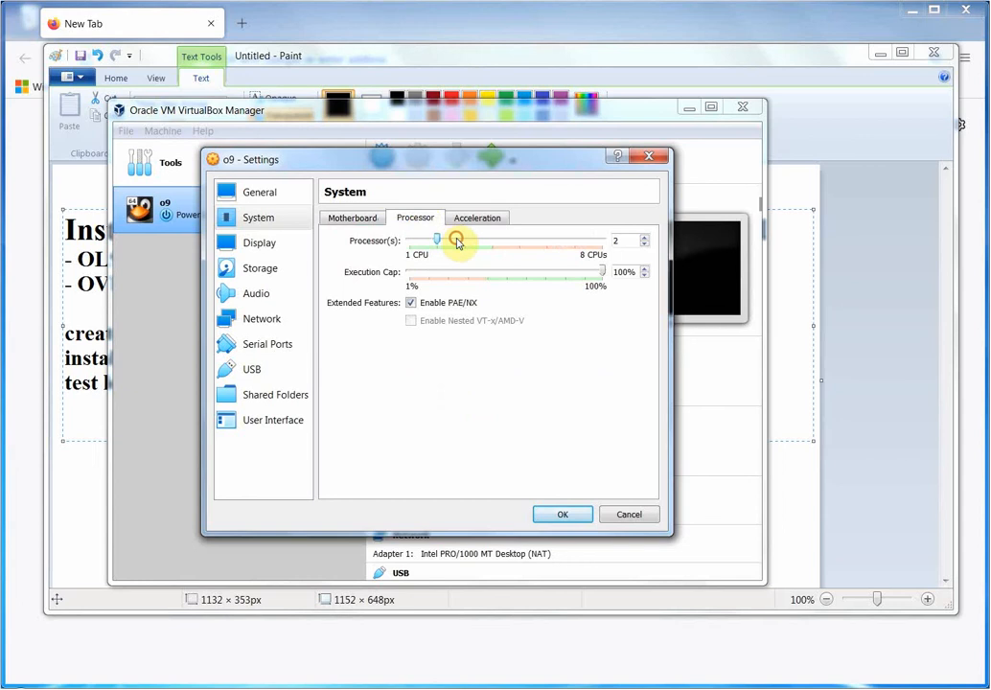
click(459, 244)
click(481, 240)
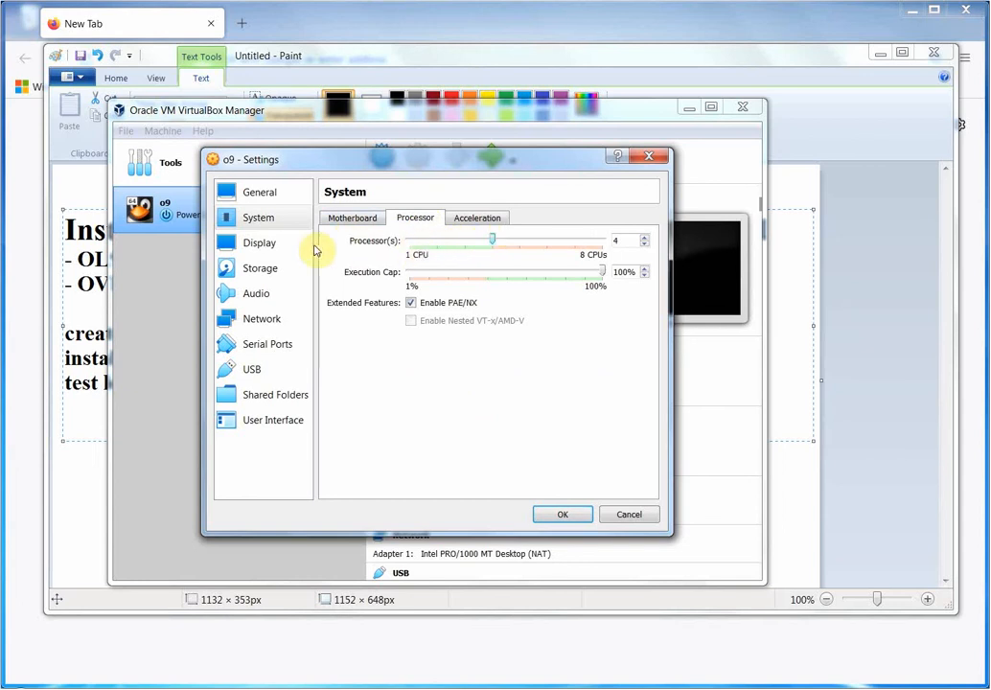
click(270, 244)
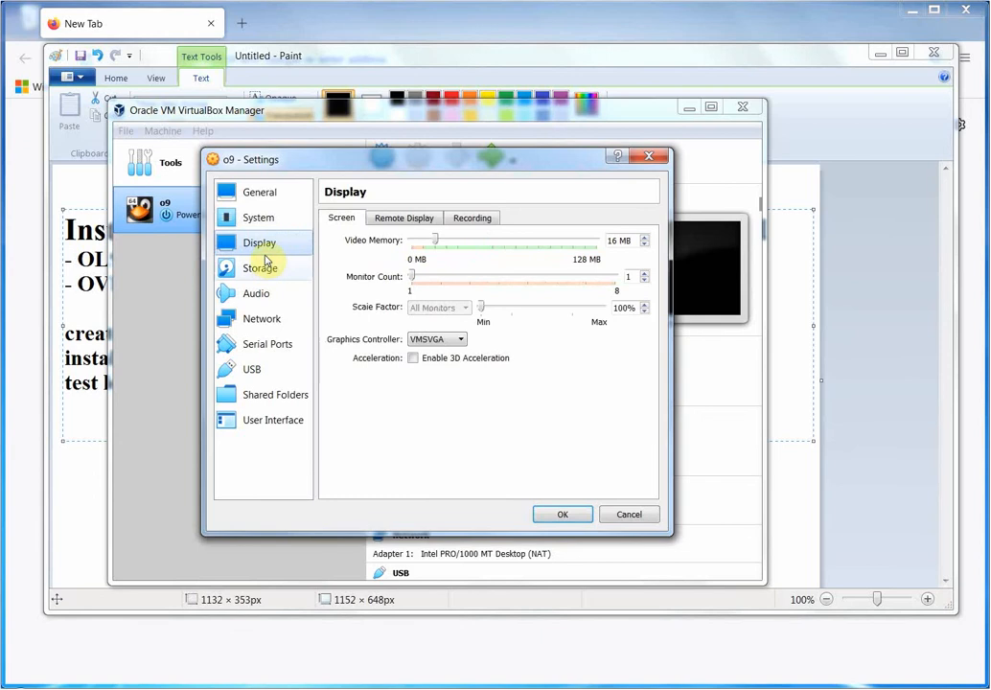
click(265, 276)
click(260, 295)
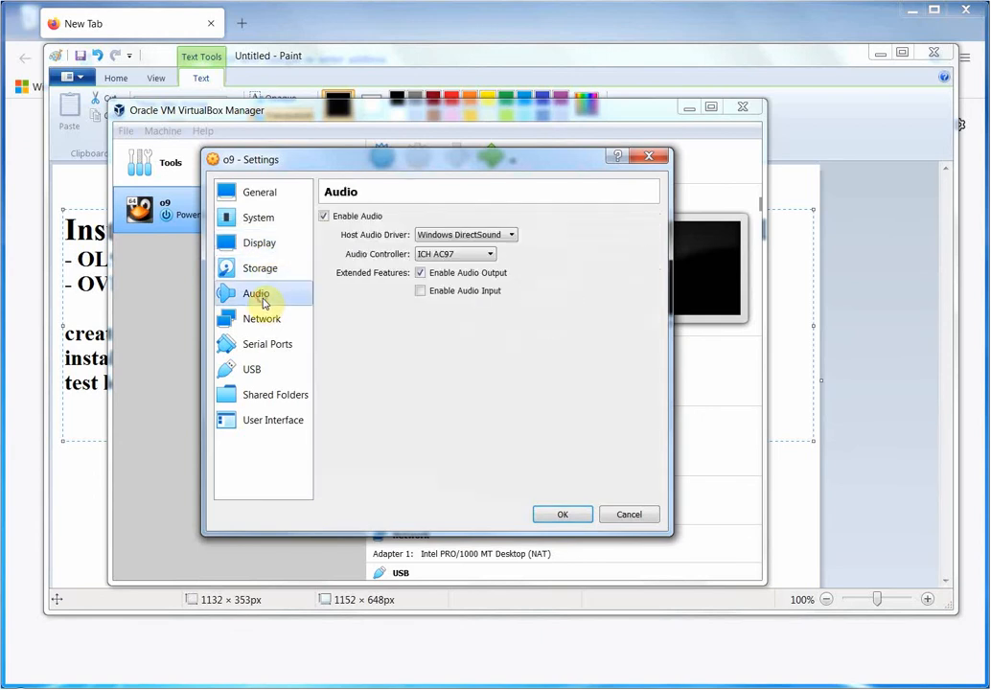
click(271, 325)
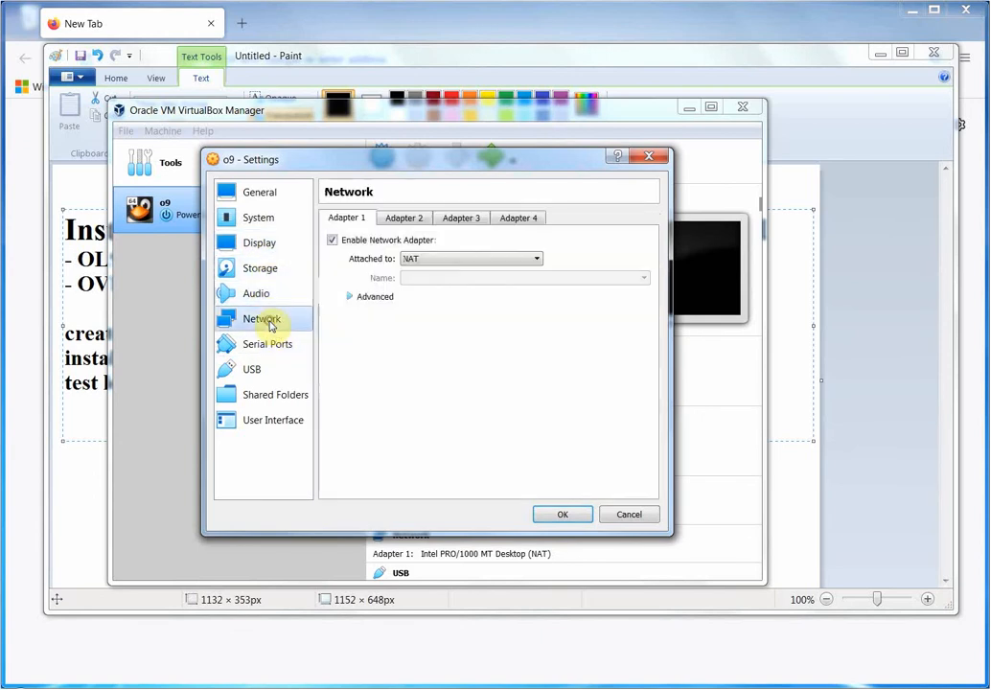
Attach o9's network adapter as Bridged Adapter and review the remaining settings pages.
click(538, 261)
click(515, 281)
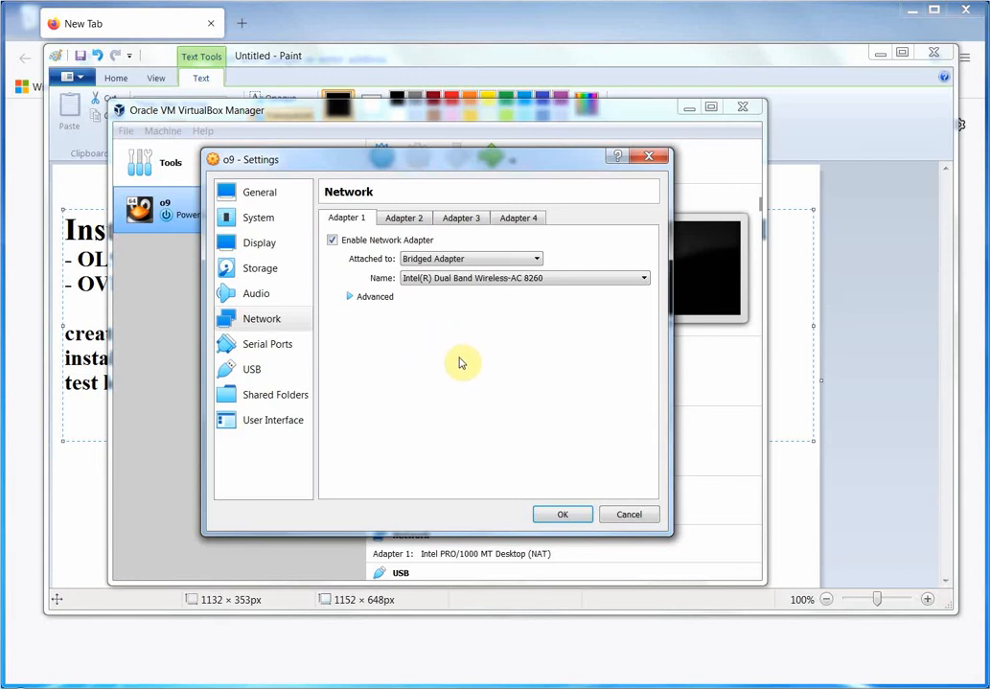
click(292, 347)
click(261, 372)
click(278, 396)
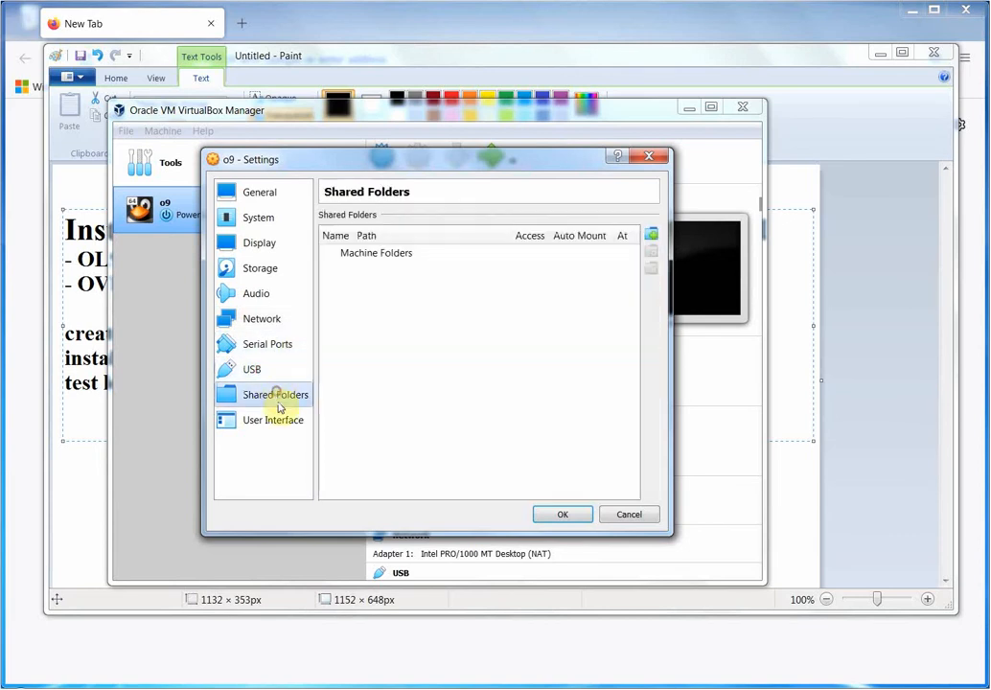
click(285, 418)
Save o9's settings and start the virtual machine.
click(280, 397)
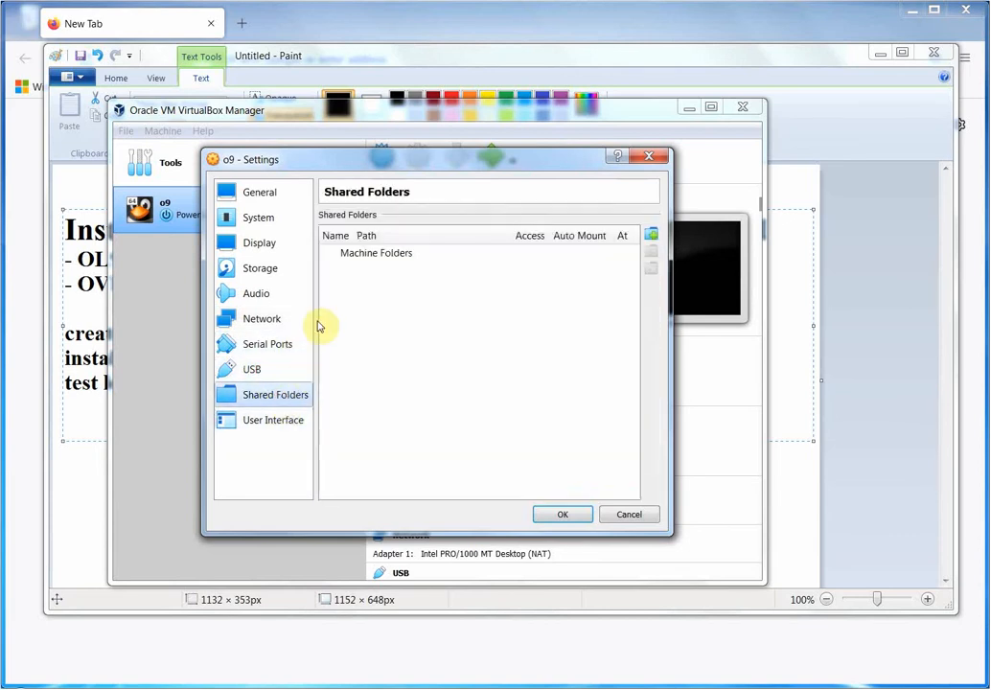
click(562, 517)
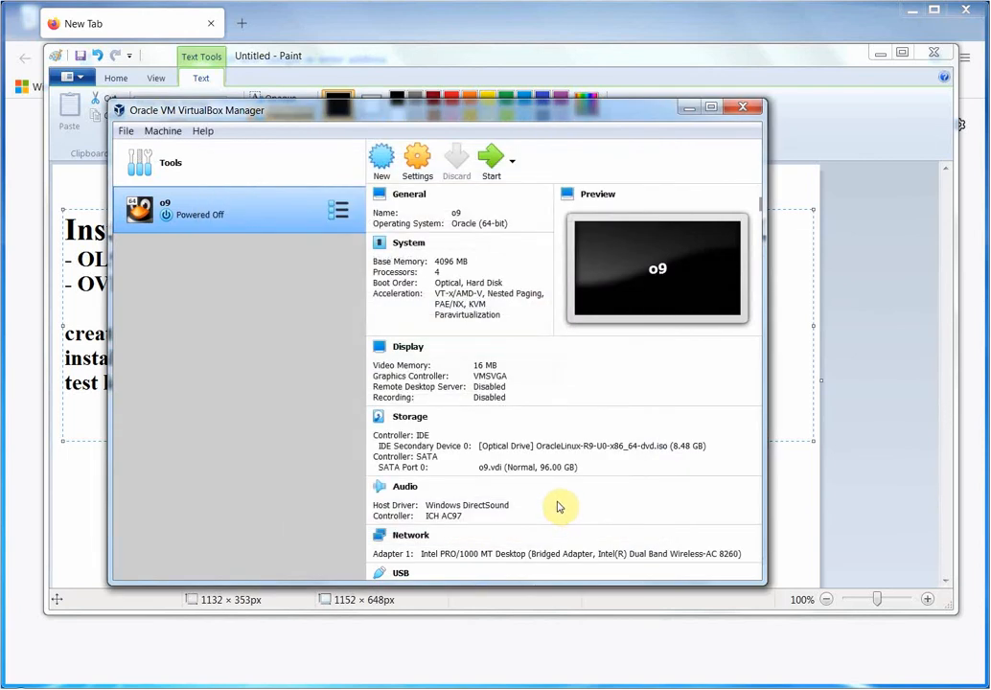
click(499, 159)
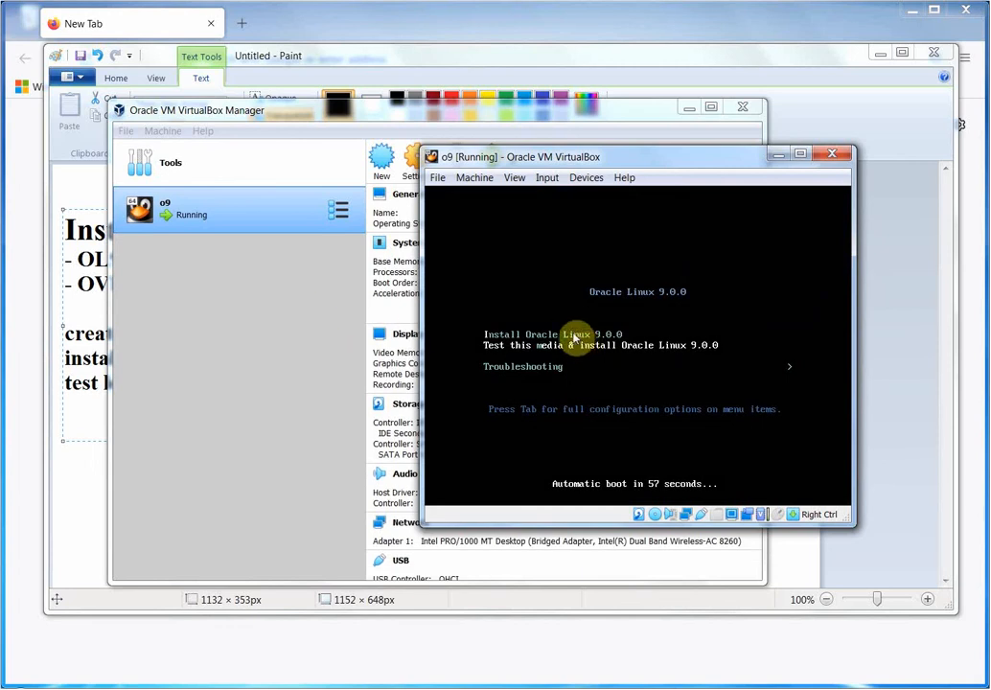
Boot the Install Oracle Linux 9.0.0 entry and move the VM window left.
key(Up)
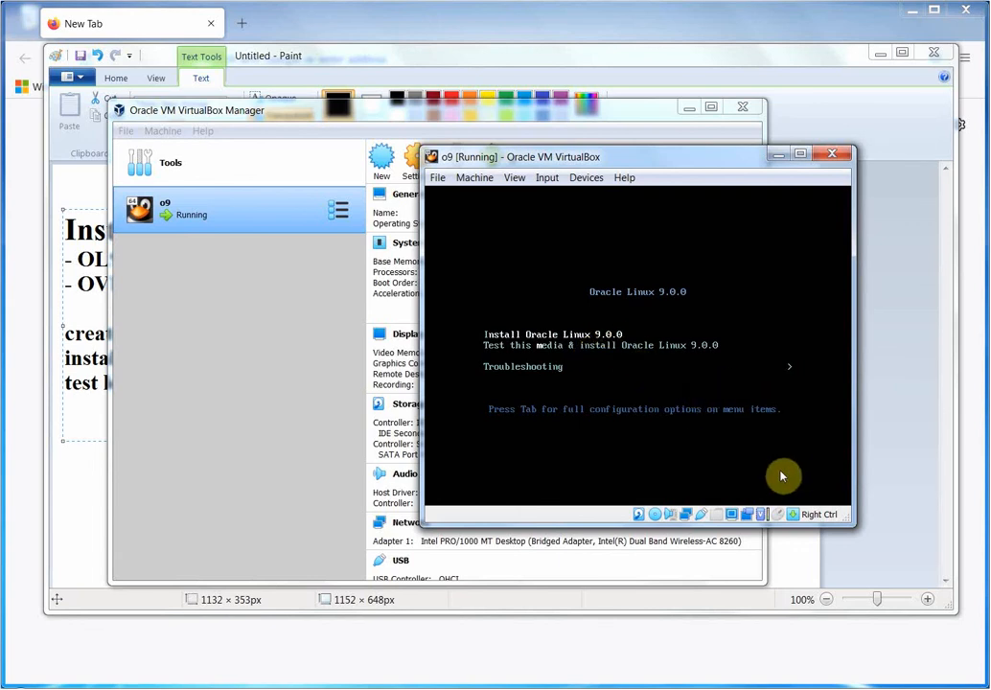
key(Return)
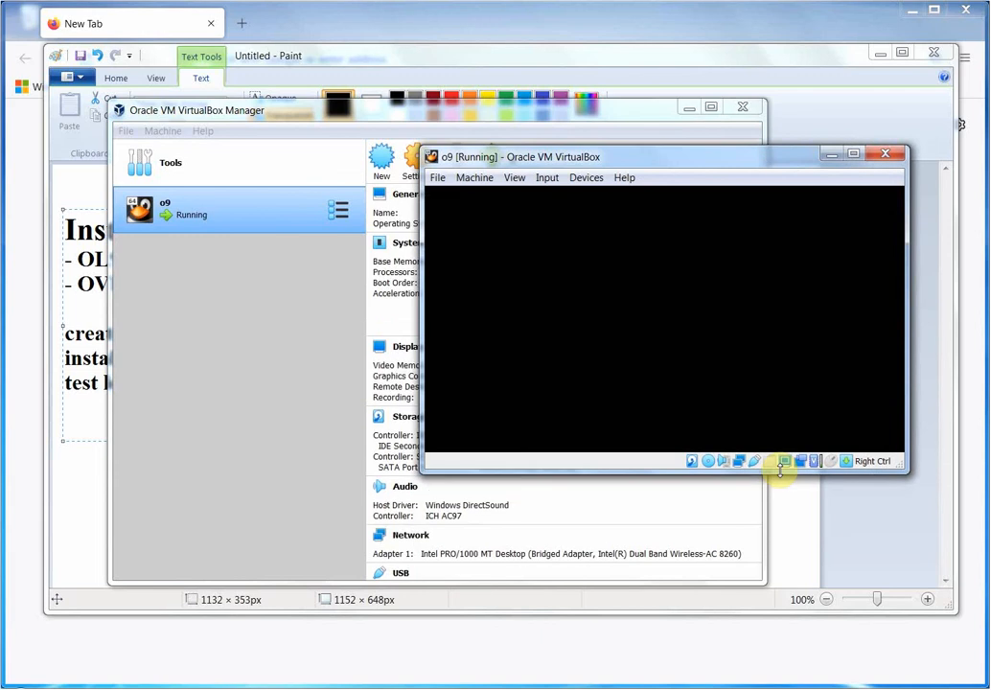
drag(660, 163, 492, 175)
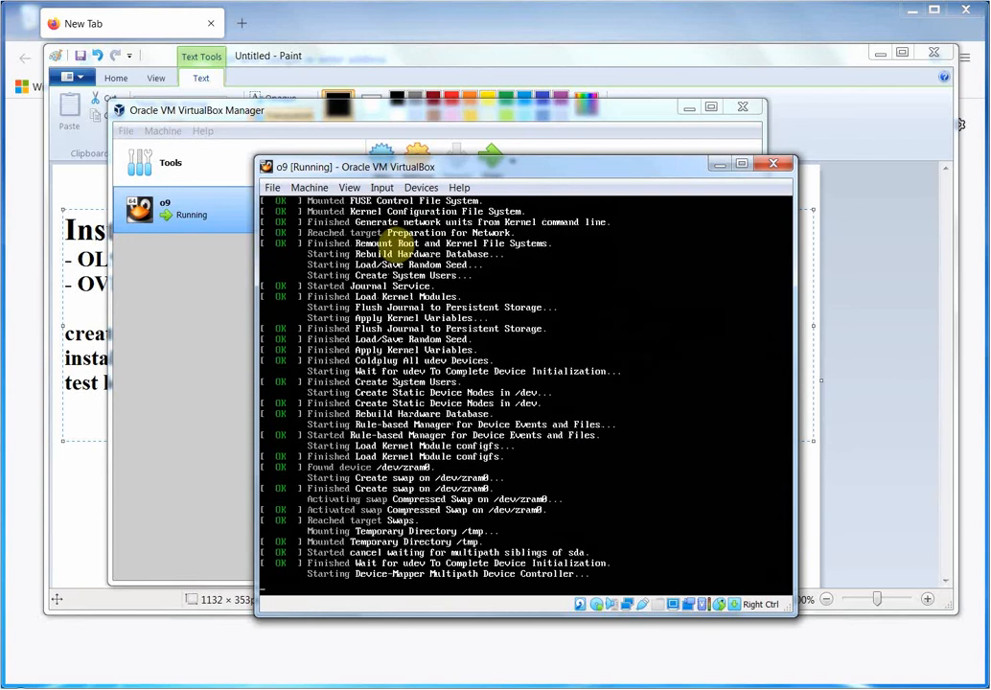
Google 'centos 8 end of life', refine it to 'centos 8 replacement', and scroll the results.
click(223, 651)
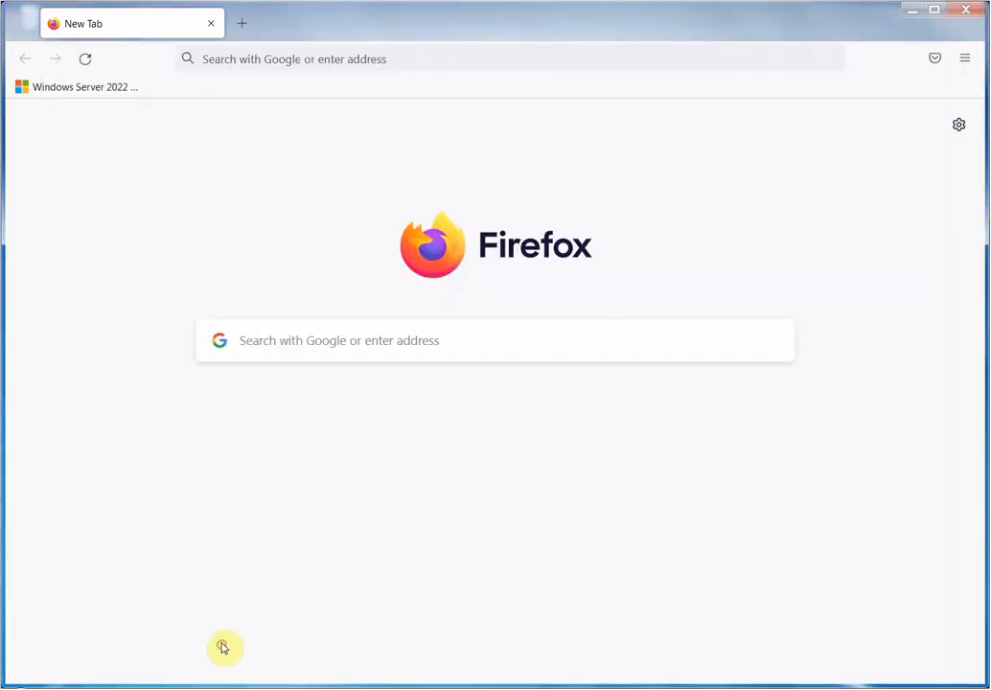
click(491, 349)
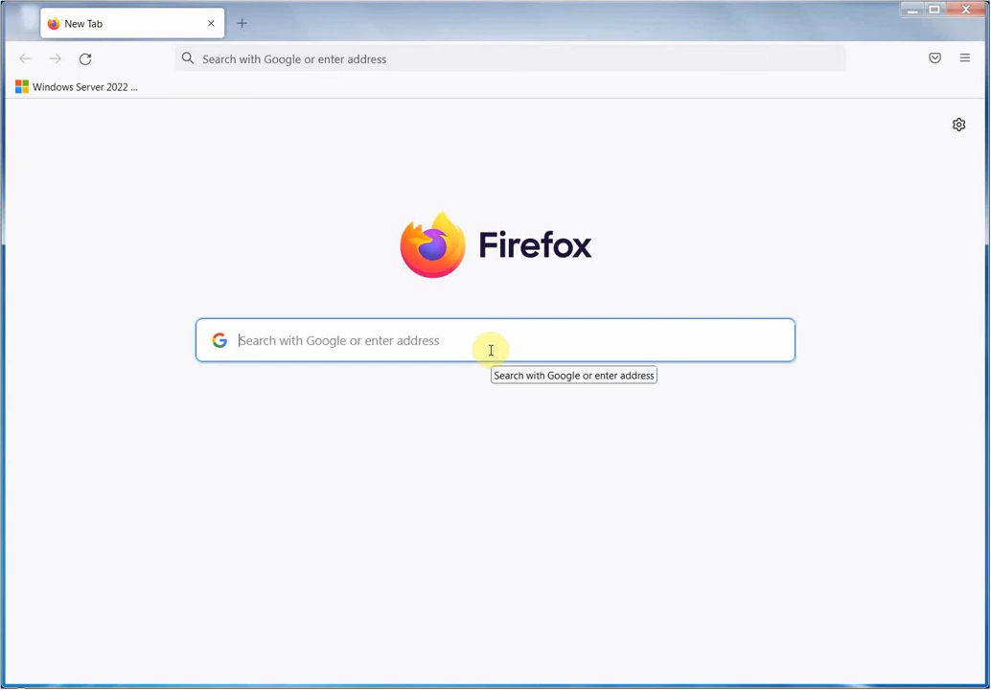
text(cent)
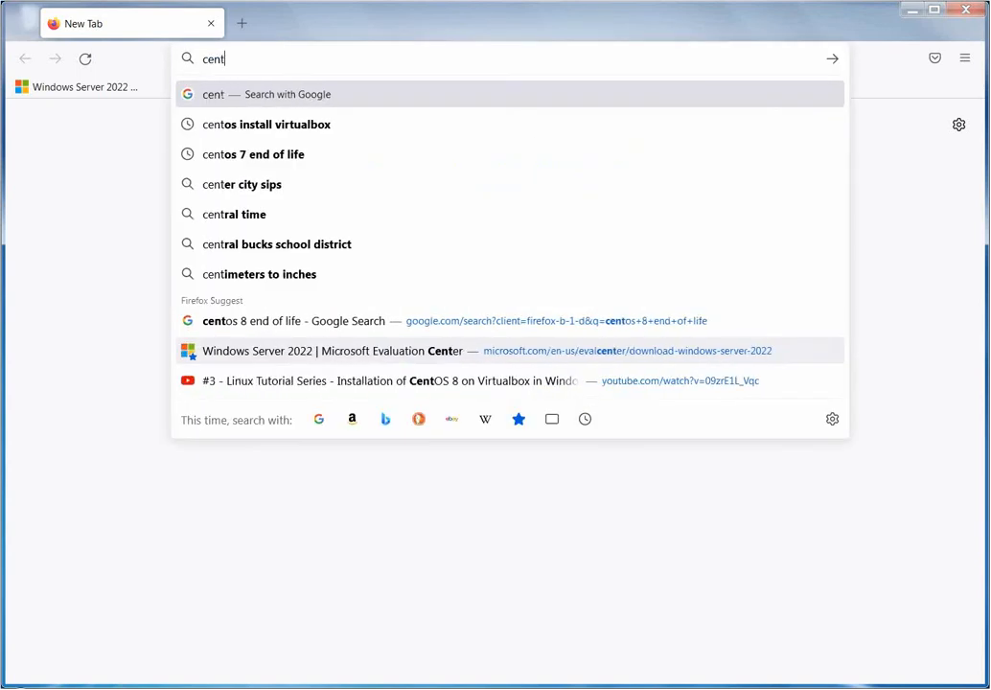
text(os)
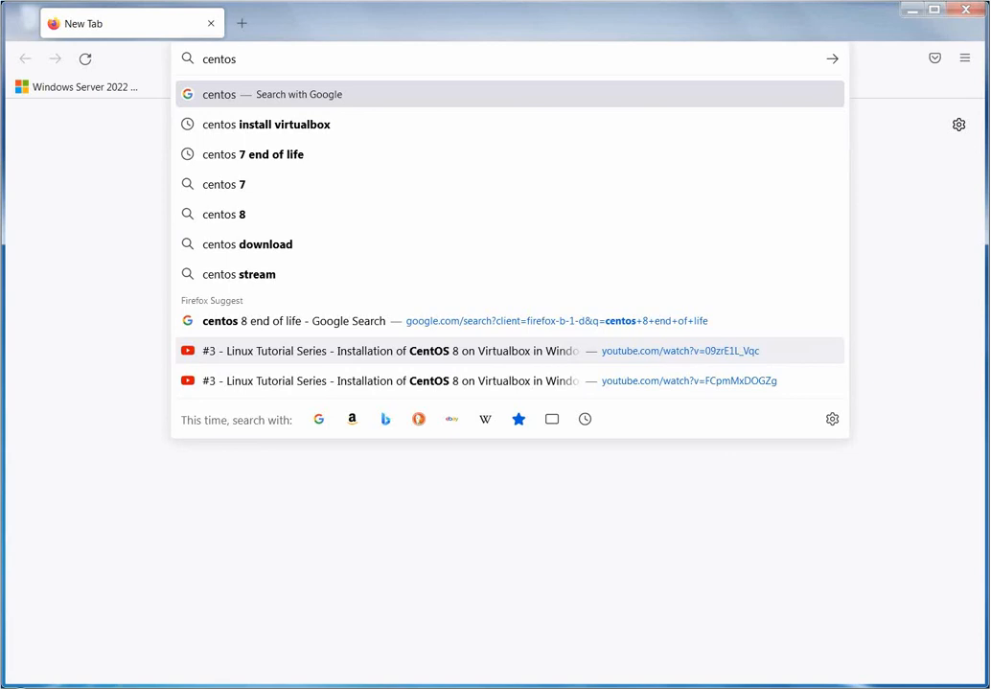
click(314, 323)
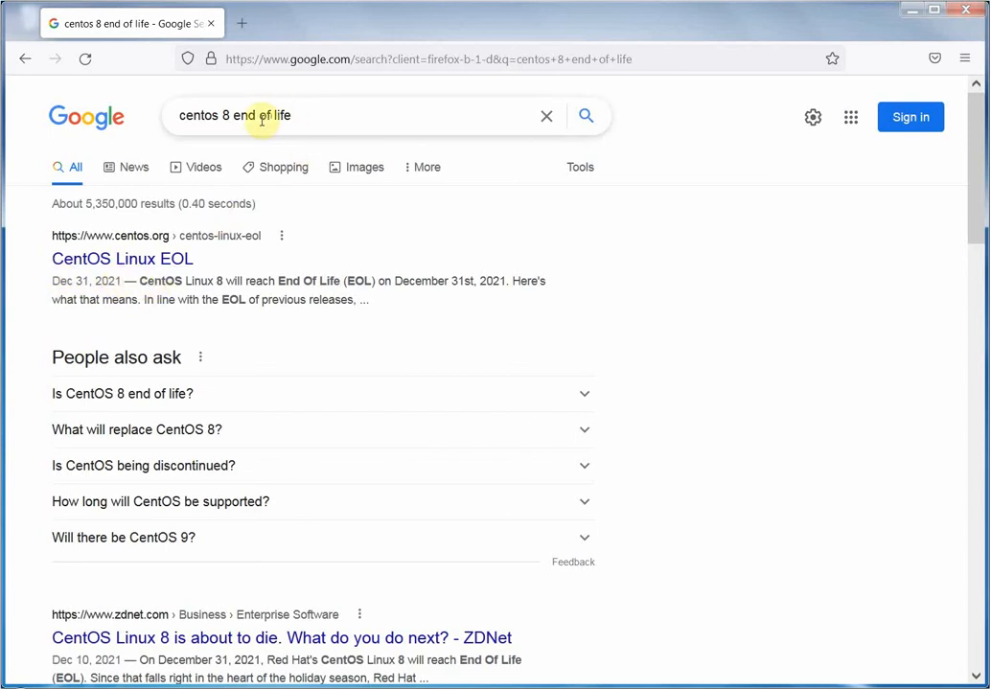
drag(233, 115, 381, 104)
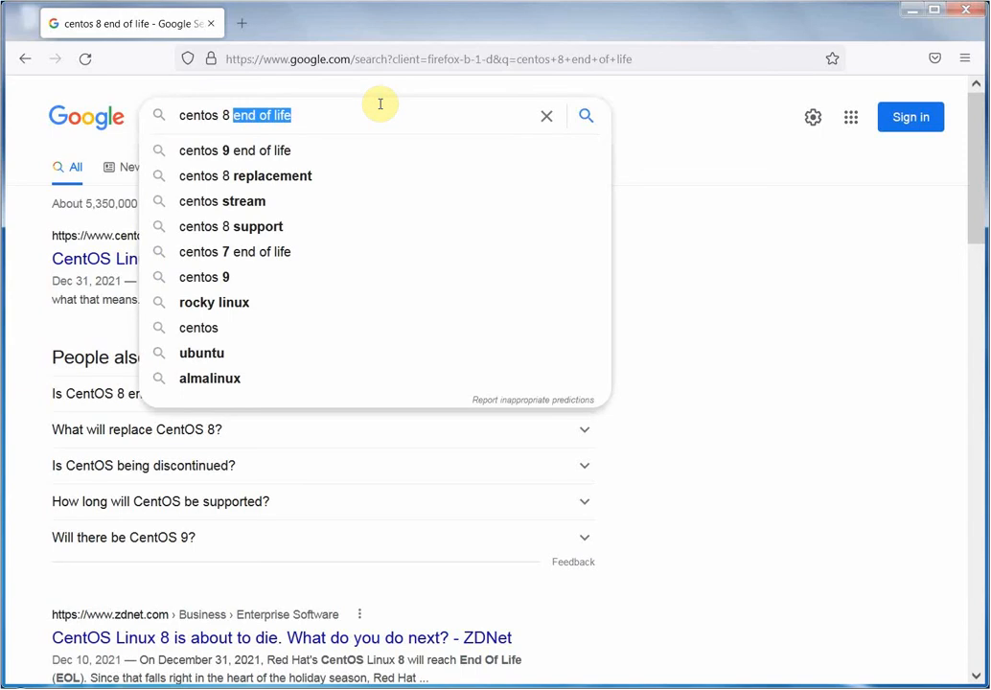
click(310, 175)
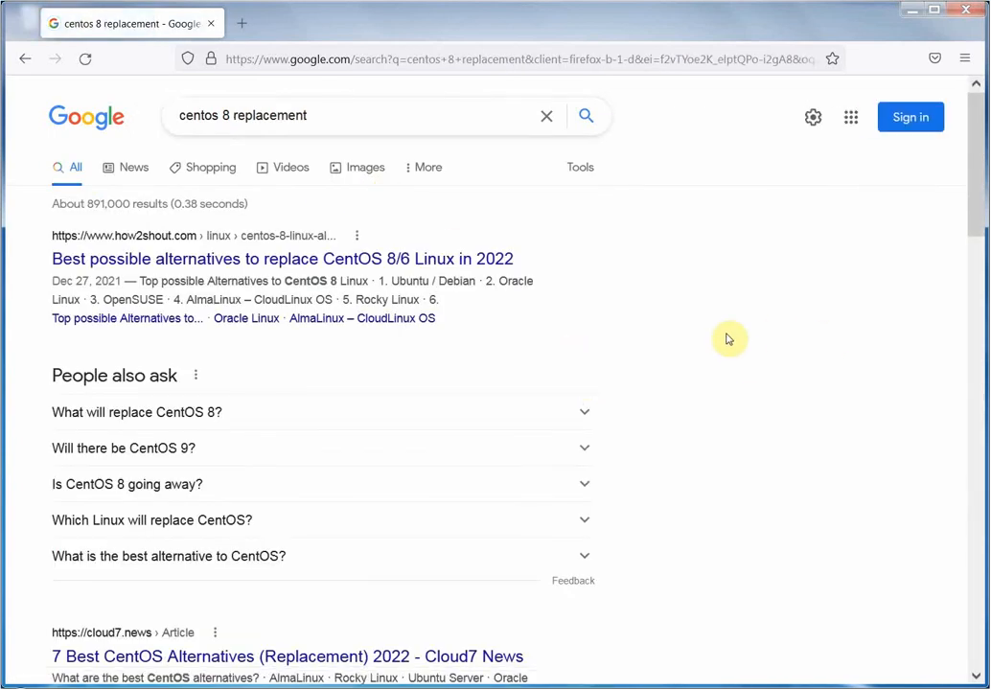
drag(982, 227, 980, 318)
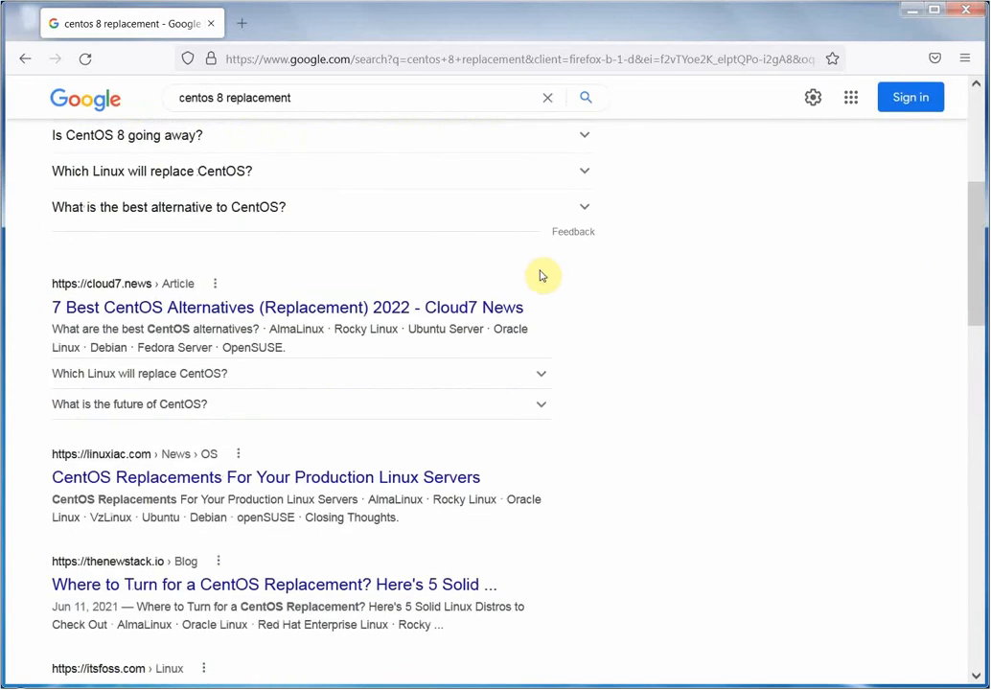
Open the cloud7.news '7 Best CentOS Alternatives' article, scroll to its contents, and decline notifications.
click(246, 304)
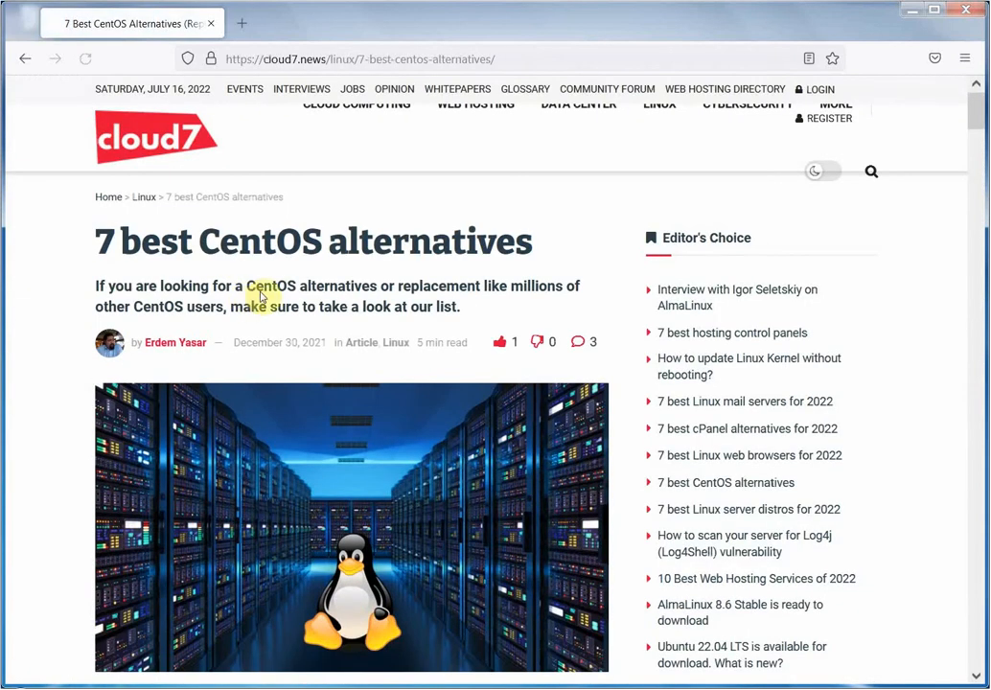
drag(979, 126, 982, 183)
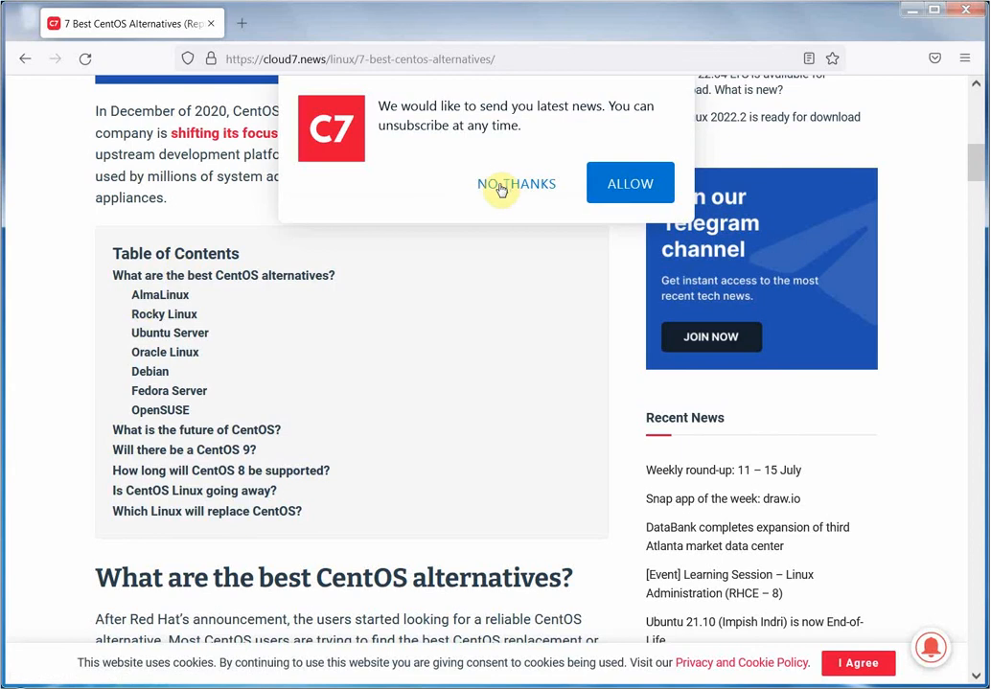
click(500, 187)
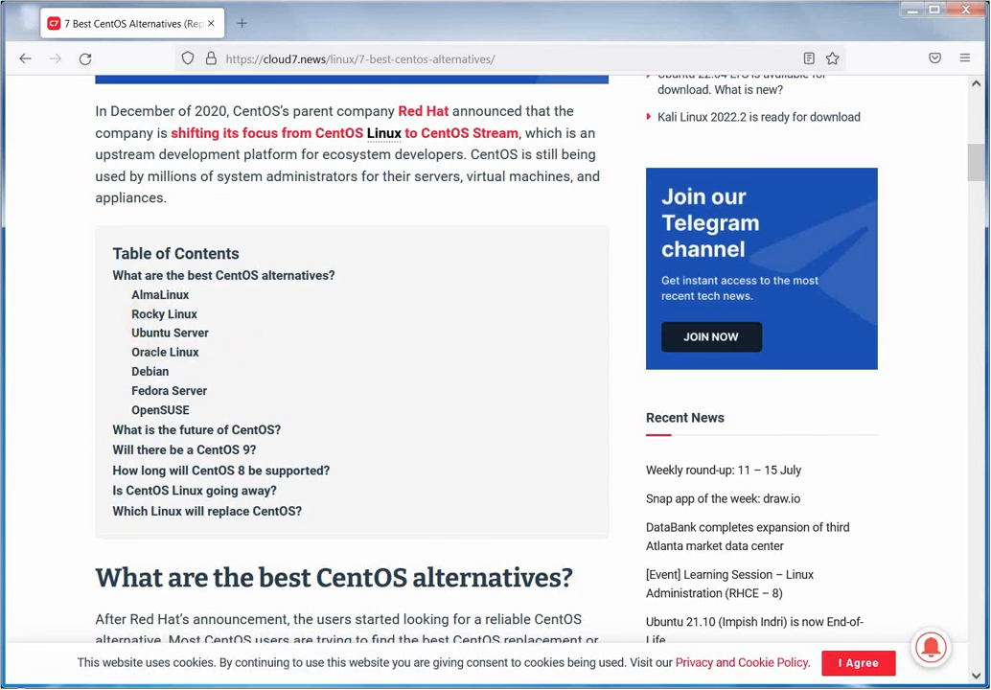
Keep English (United States) in the o9 installer, continue to Installation Summary, and reposition the VM window.
click(721, 688)
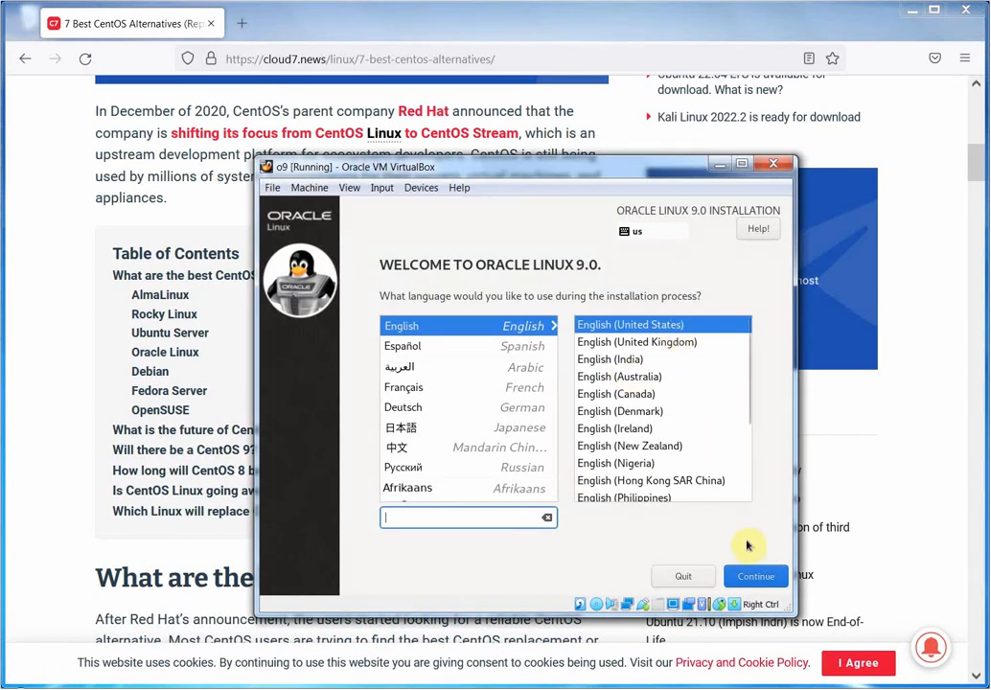
click(761, 580)
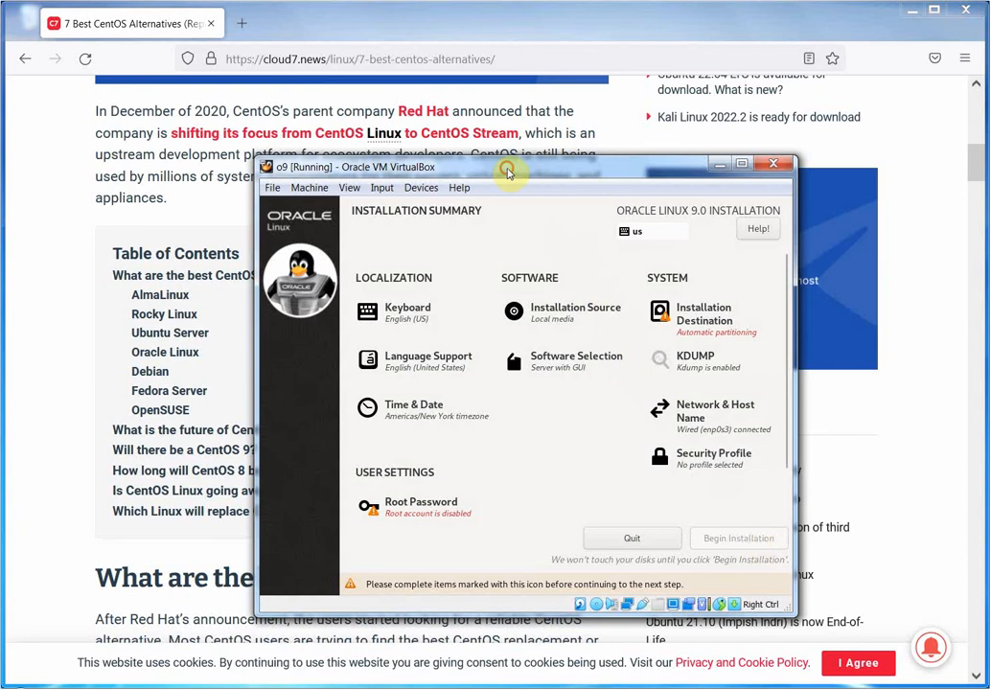
drag(509, 165, 374, 149)
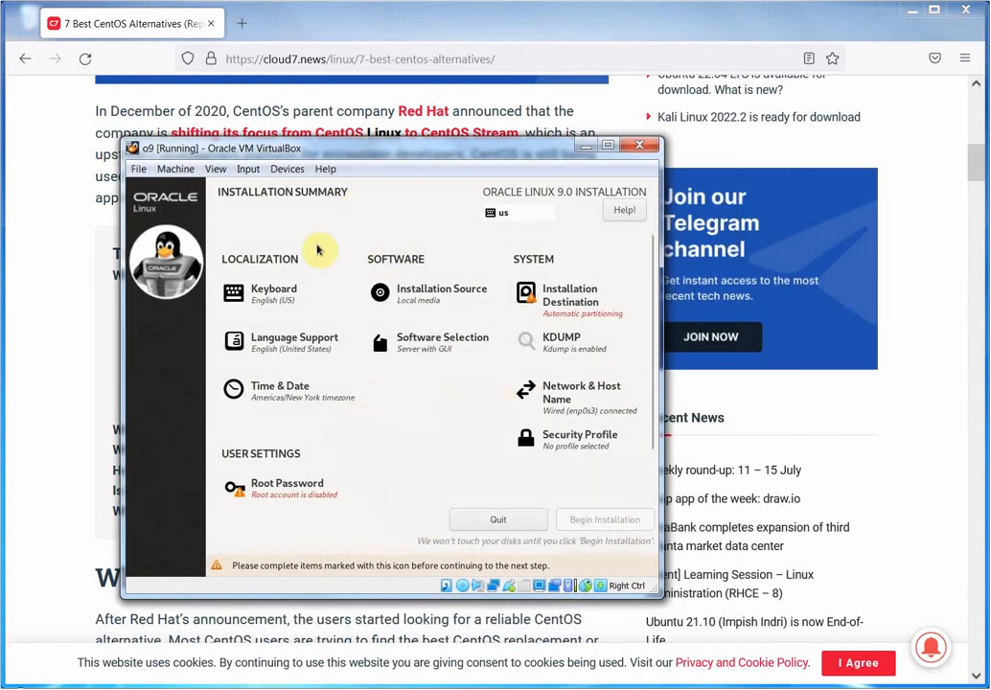
Set and confirm the root password, allow root SSH login with password, and accept the weak password.
click(290, 493)
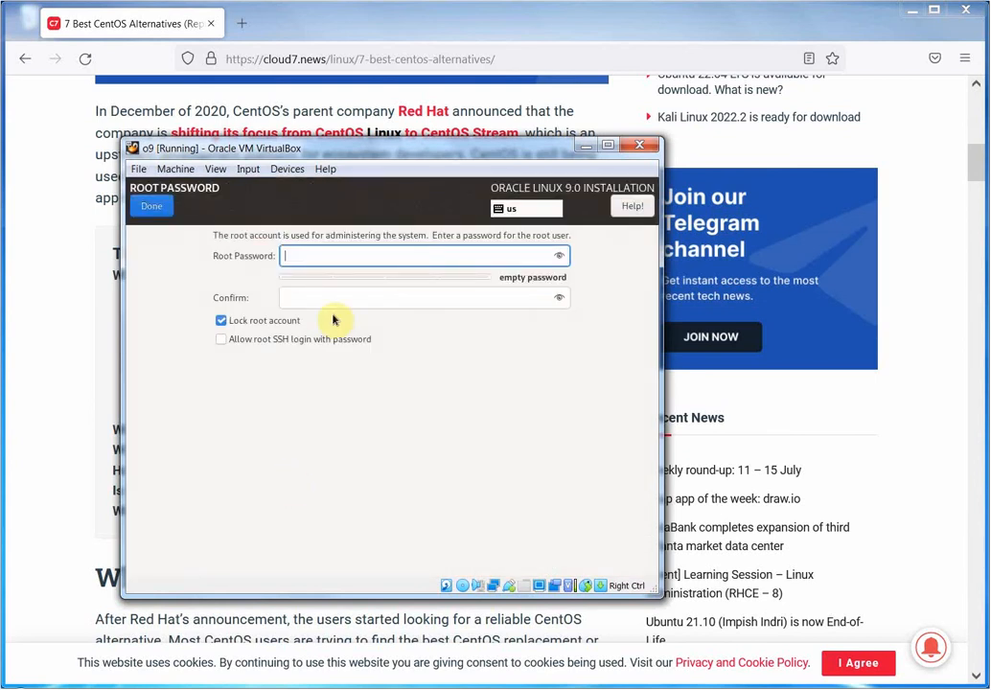
text(re)
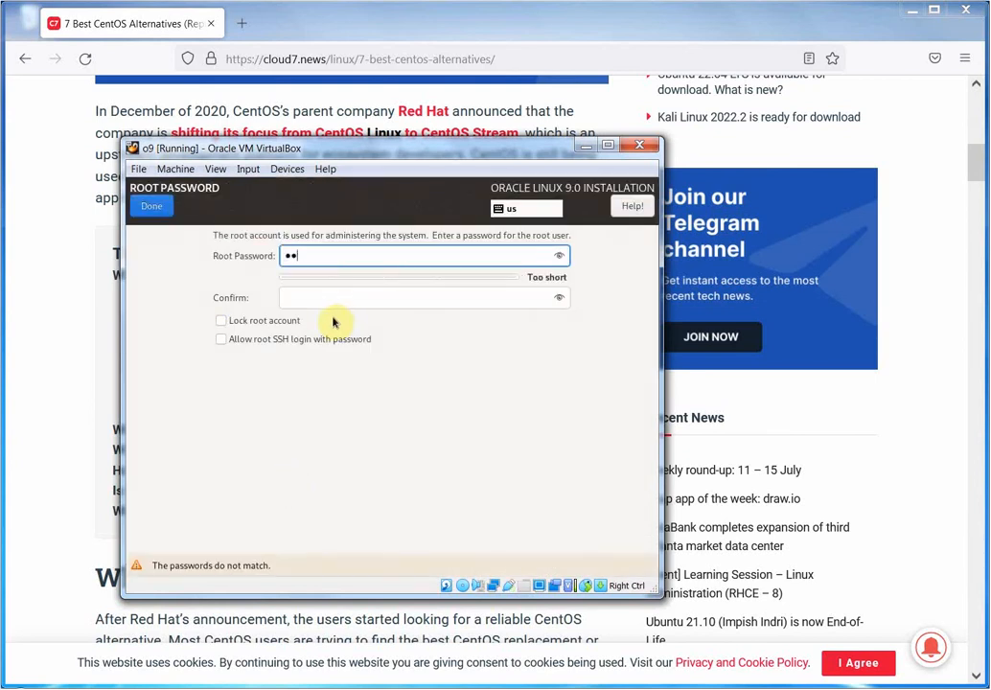
text(dhat)
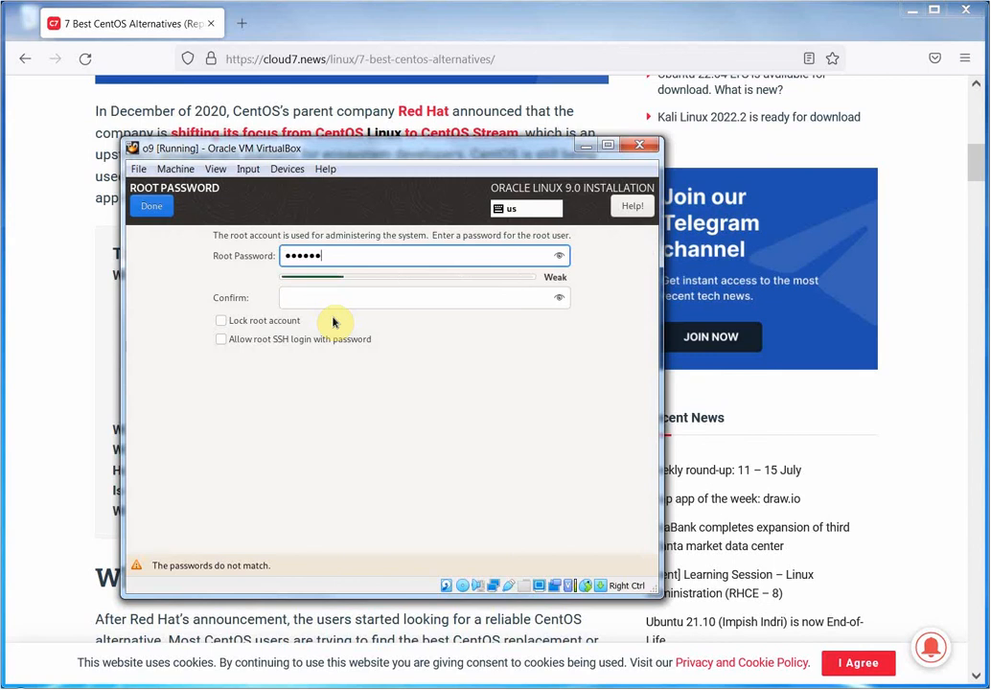
key(Tab)
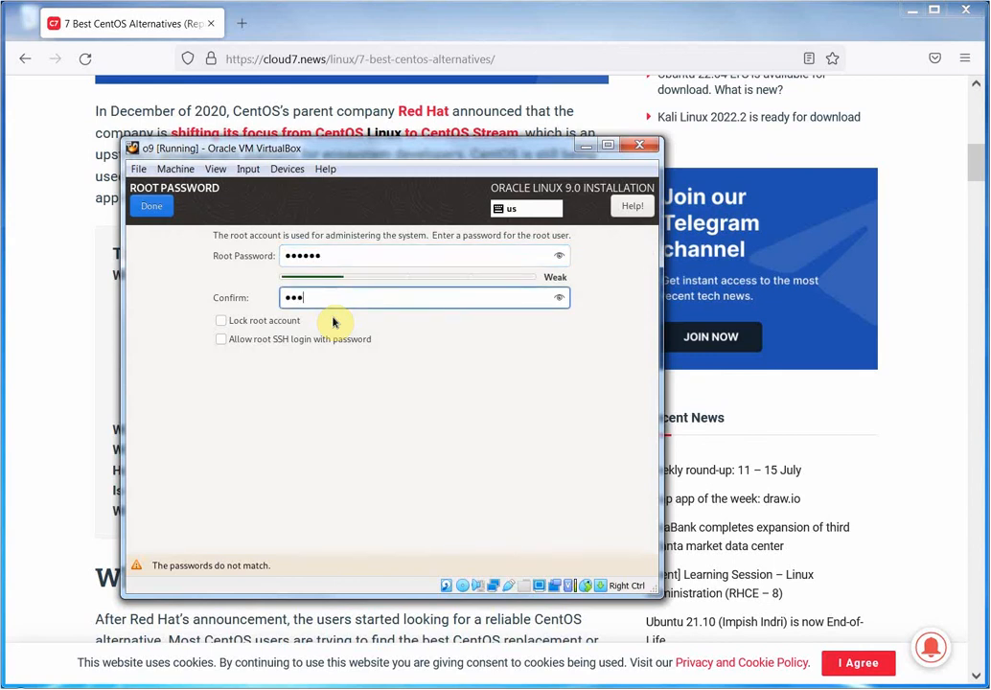
text(redhat)
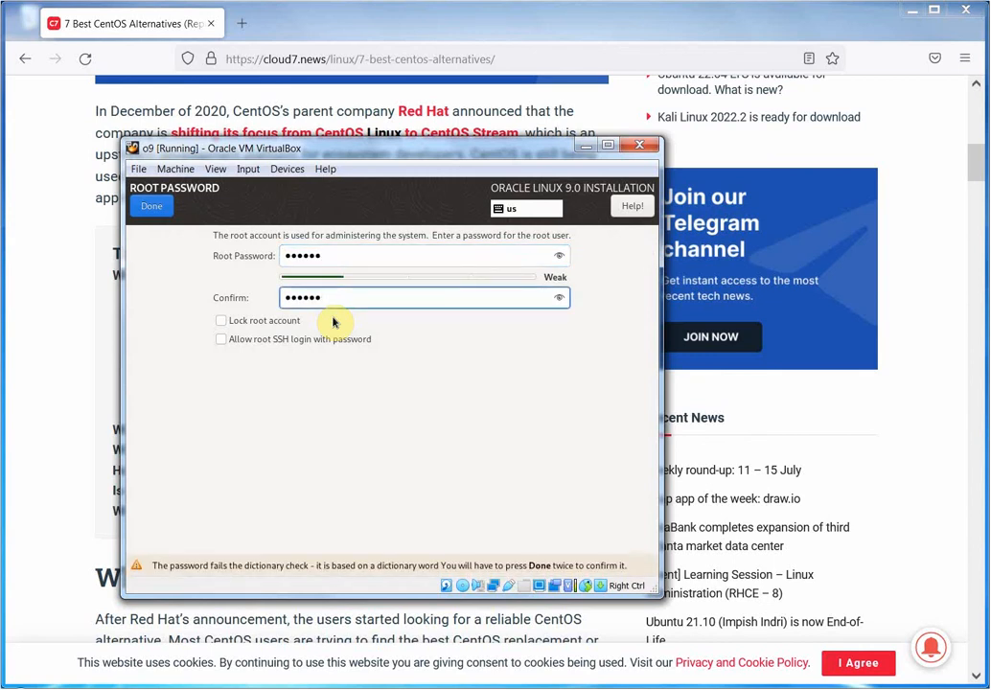
click(223, 339)
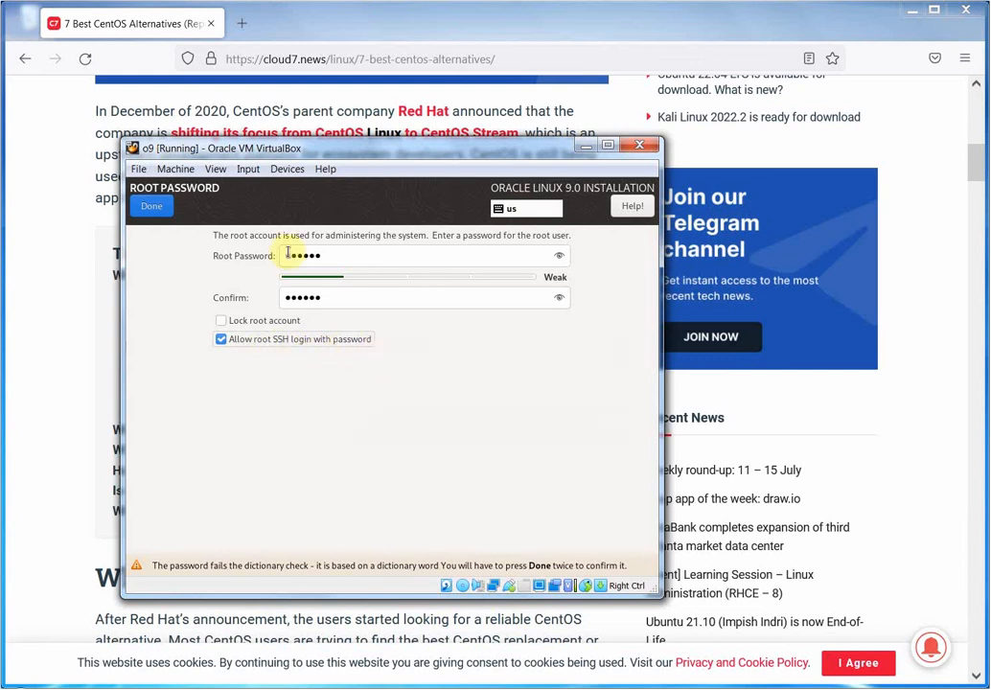
click(158, 204)
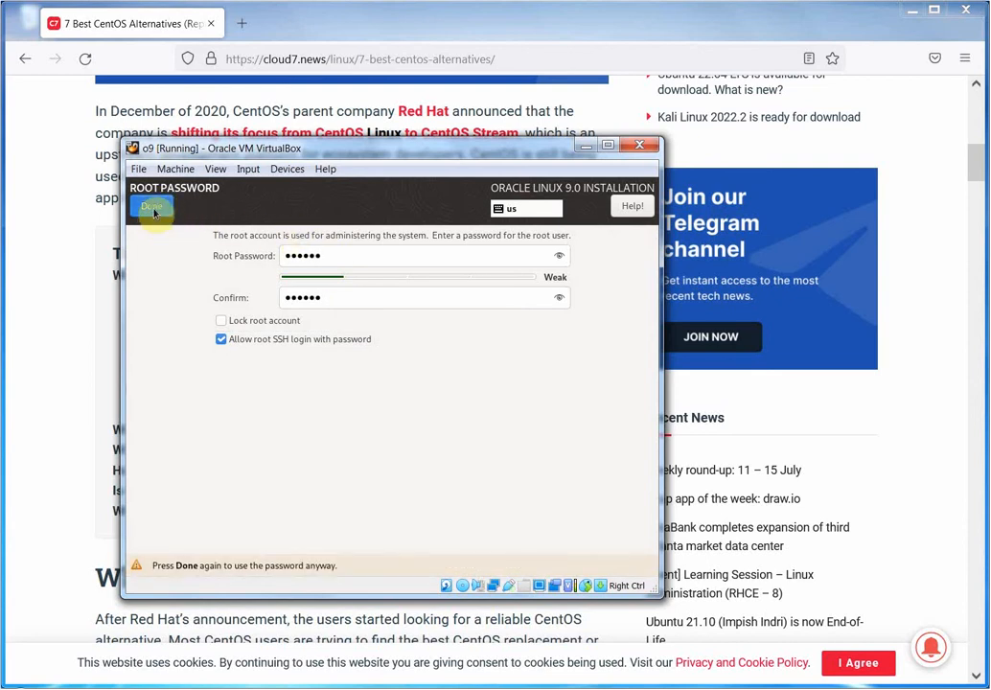
click(153, 211)
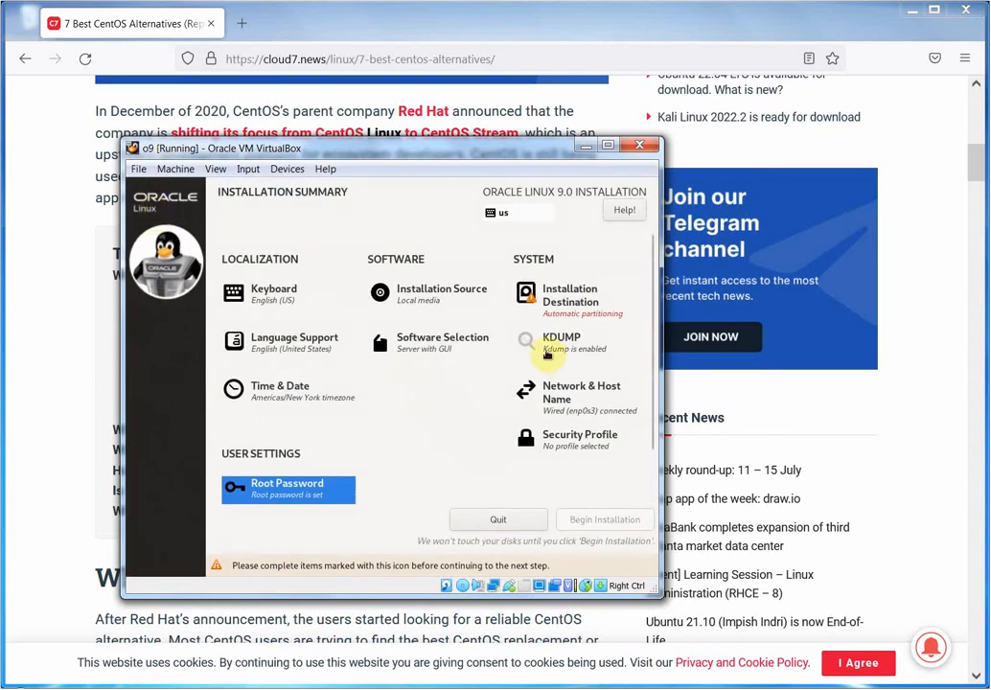
Change the base environment from Server with GUI to Server and return to the summary.
click(431, 342)
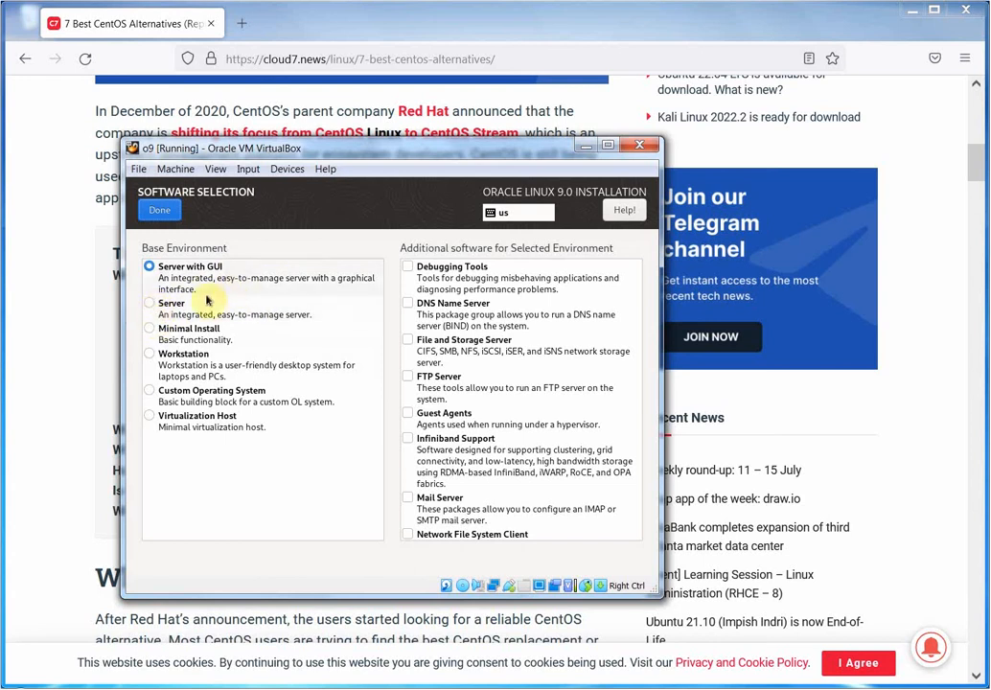
click(151, 306)
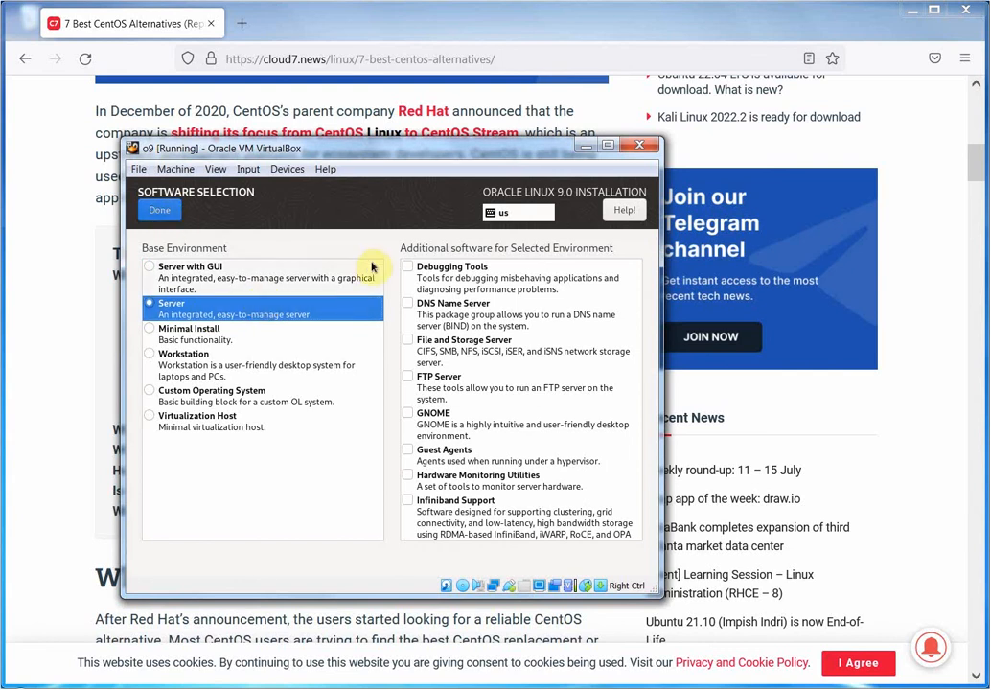
drag(636, 327, 641, 297)
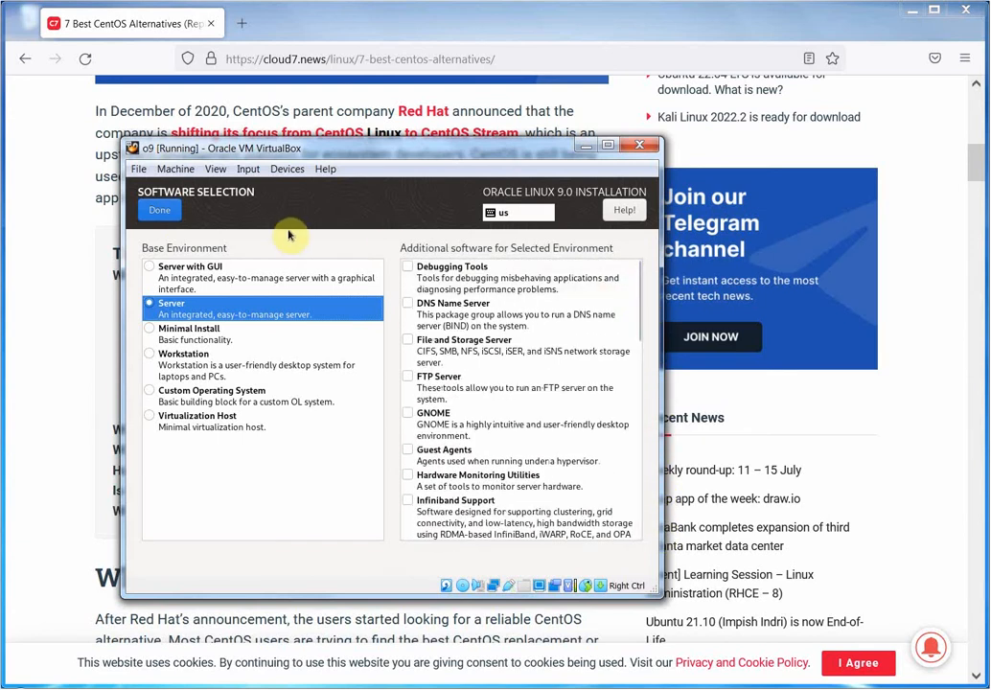
click(156, 213)
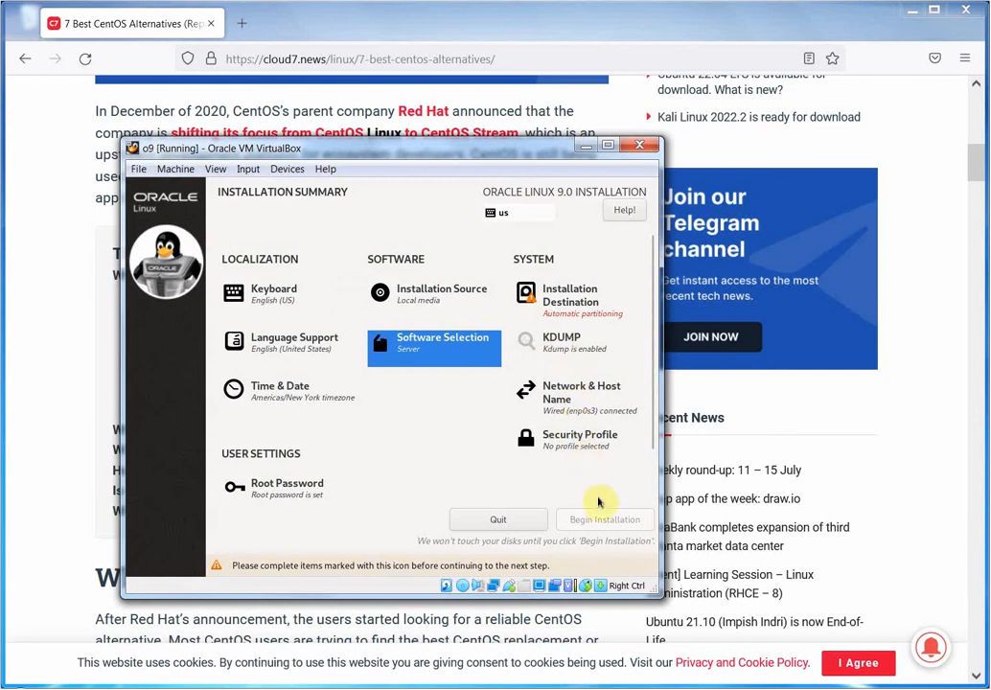
Set the host name to o9 and open the enp0s3 connection editor.
click(584, 408)
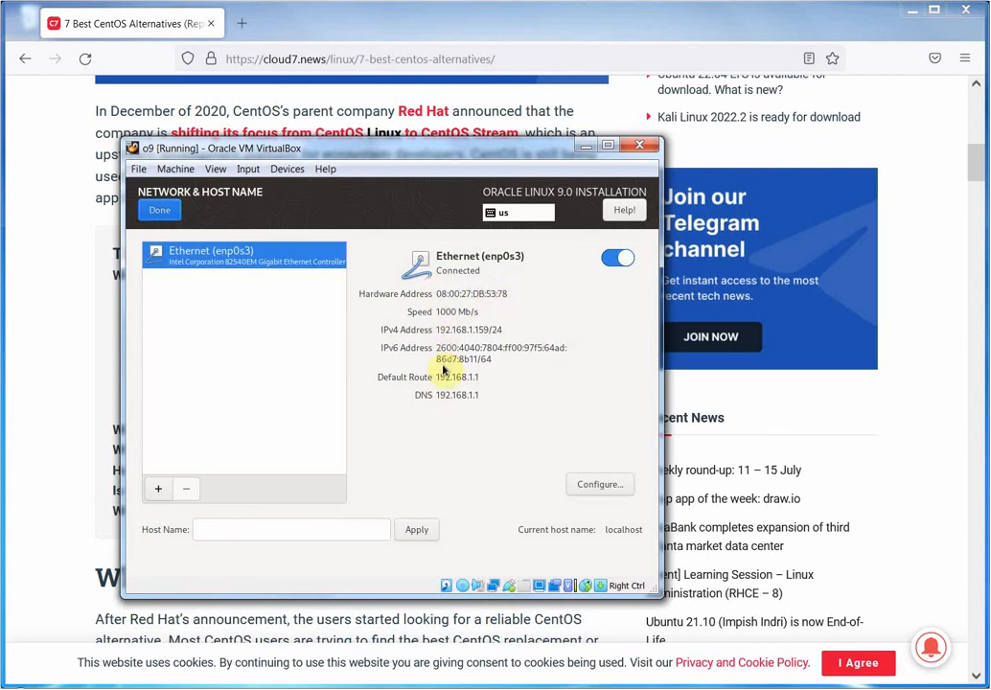
click(380, 531)
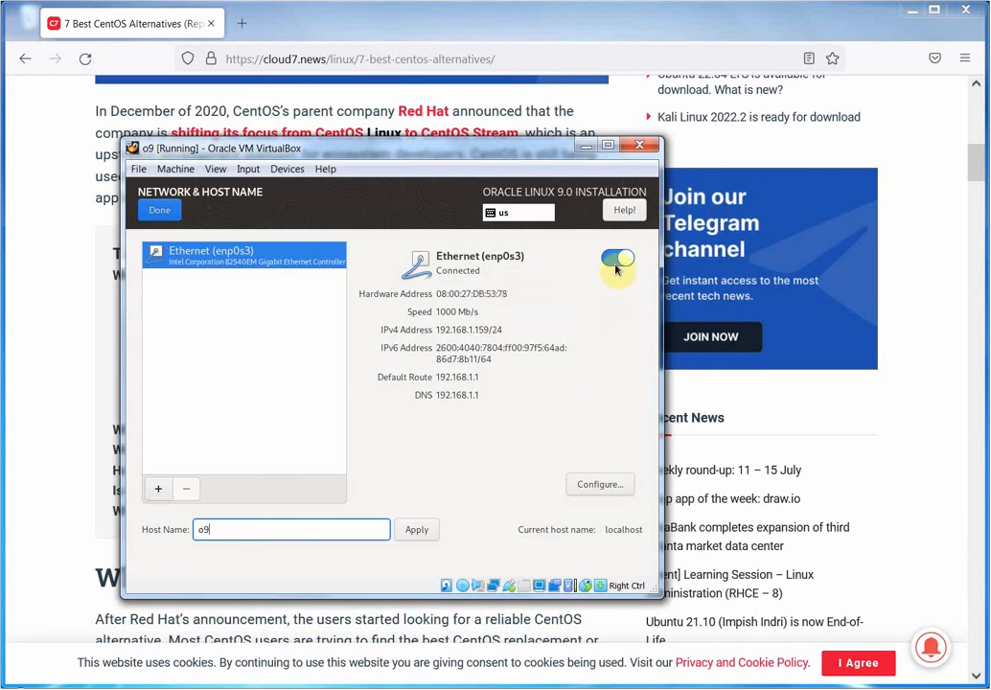
click(604, 485)
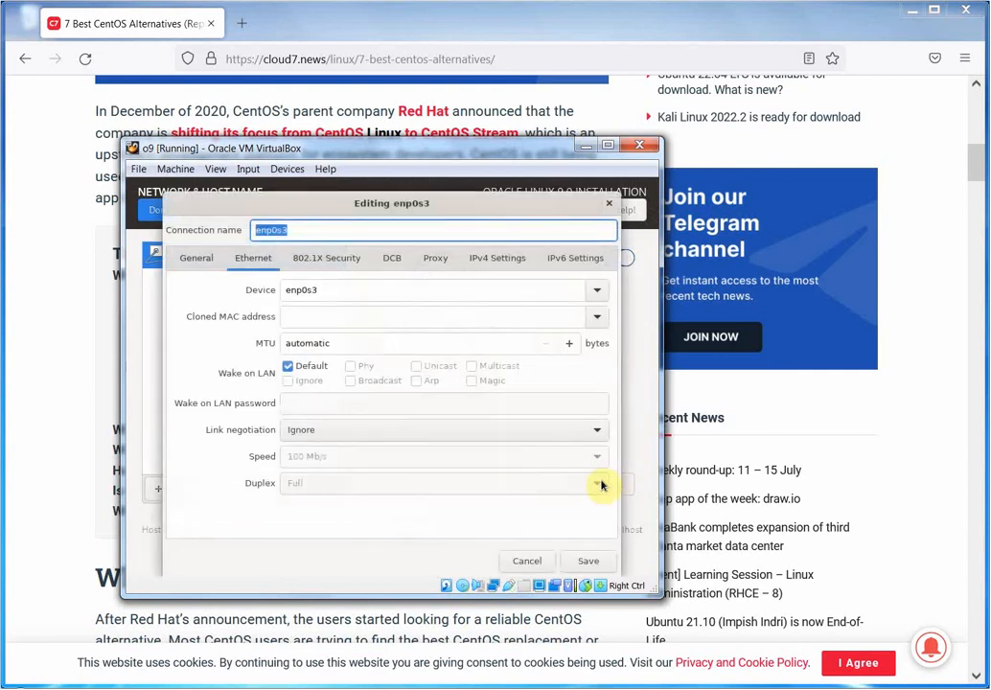
Switch enp0s3's IPv4 method to Manual and add the address 192.168.1.159.
click(479, 258)
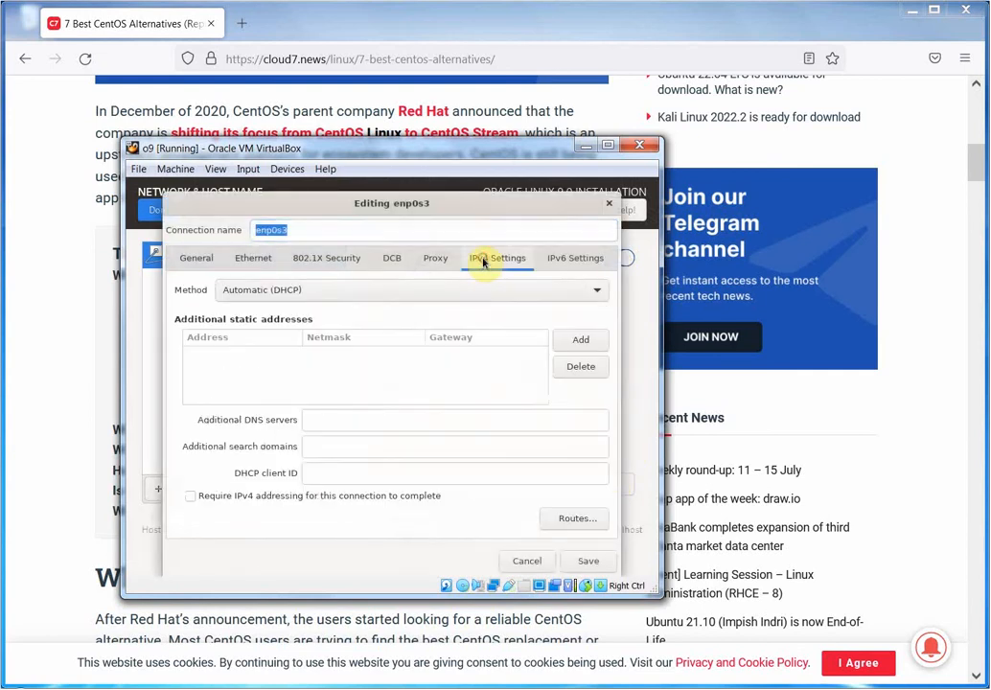
click(581, 341)
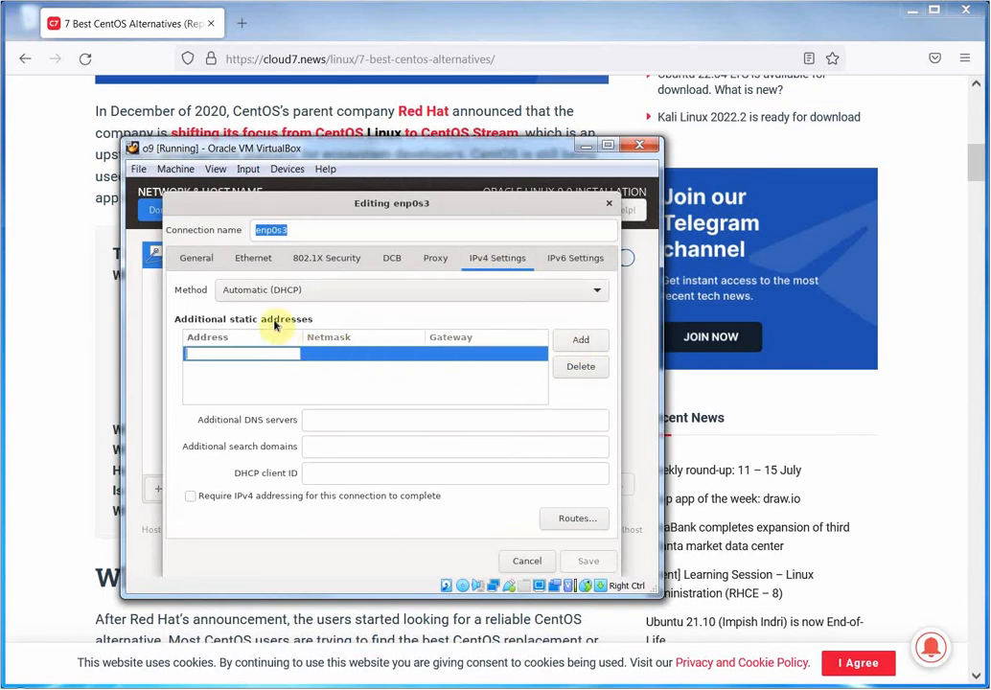
click(595, 293)
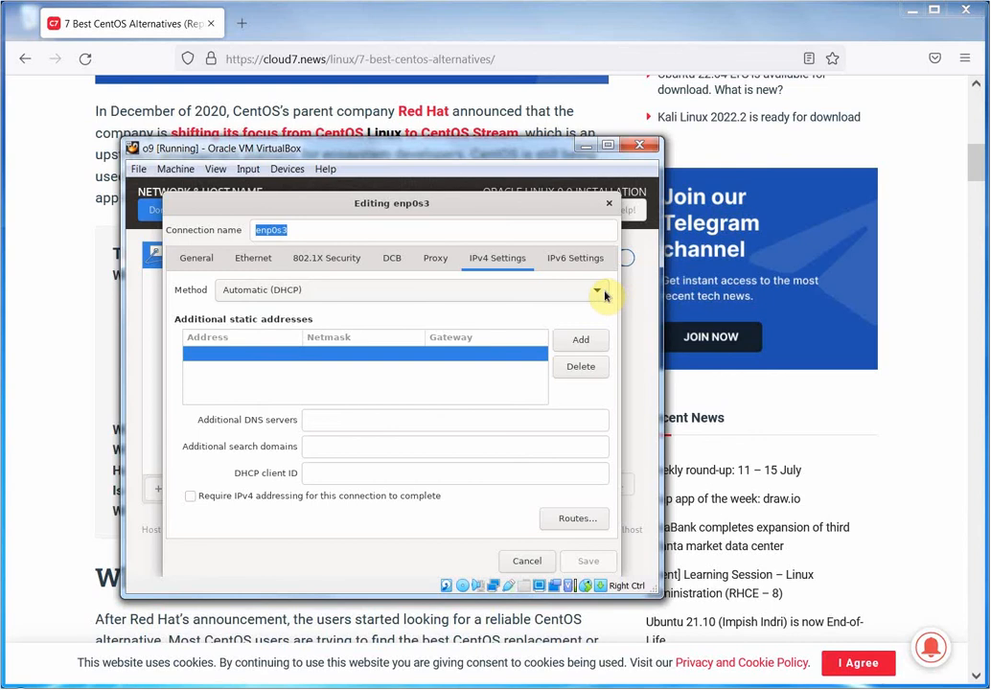
click(594, 292)
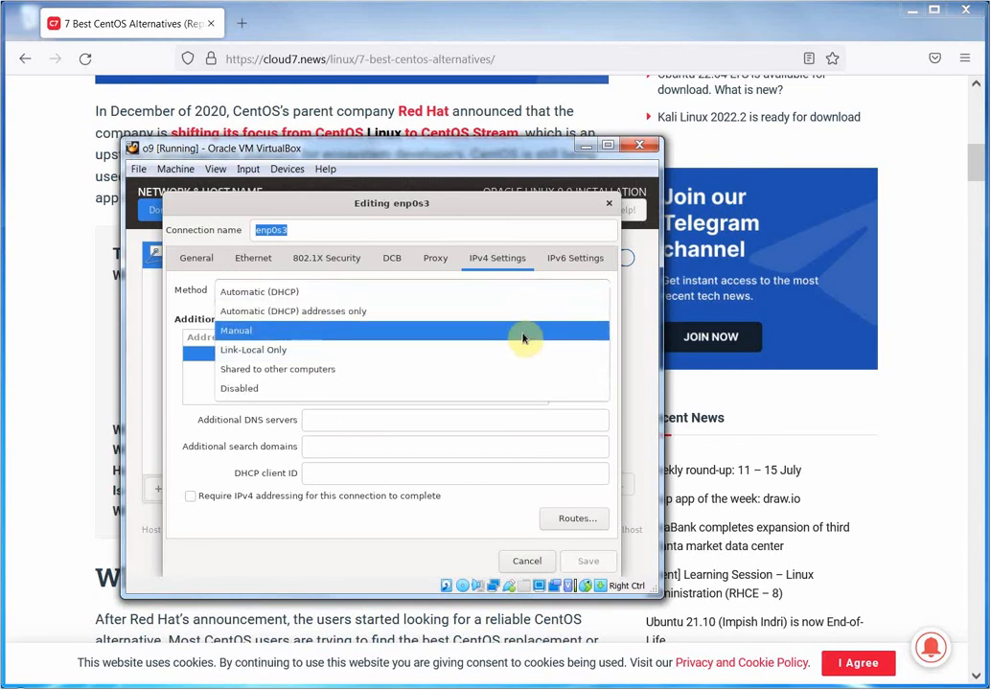
click(524, 332)
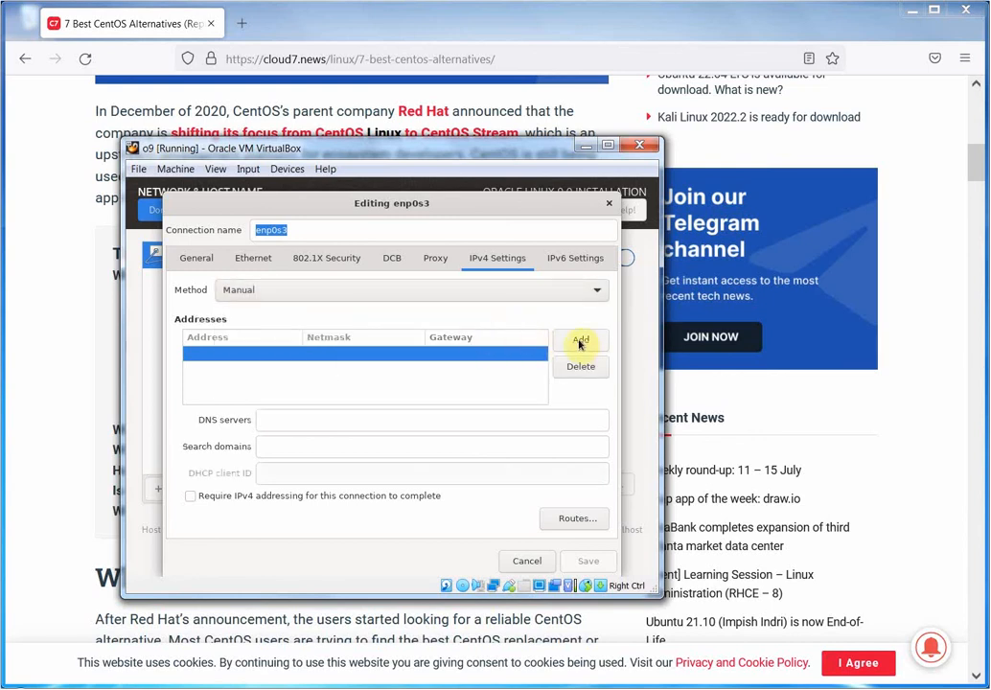
click(285, 350)
click(278, 353)
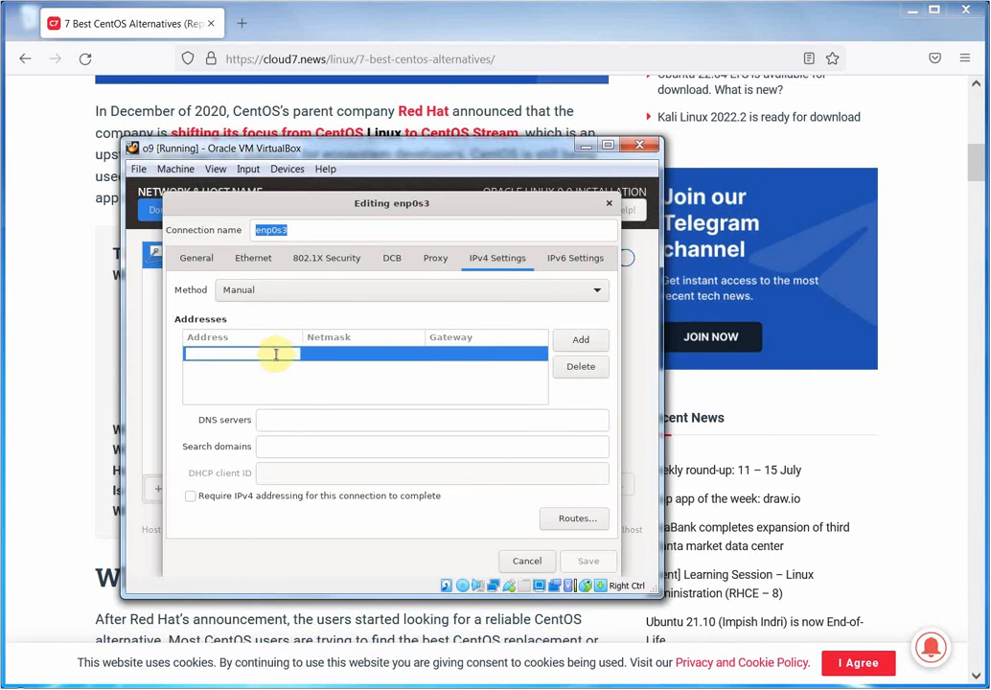
text(10)
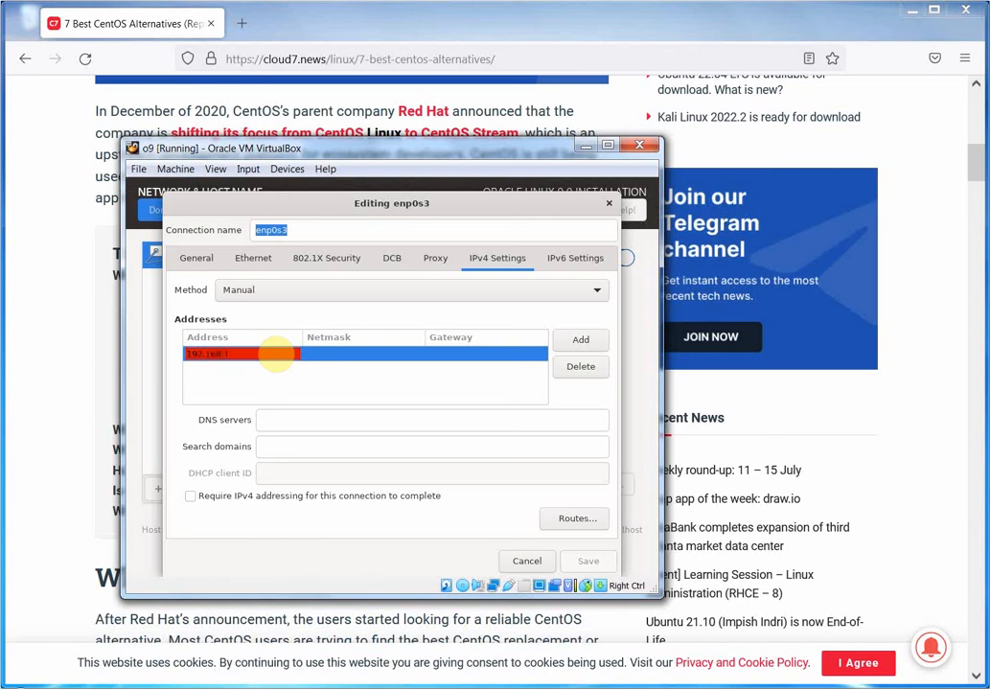
text(159)
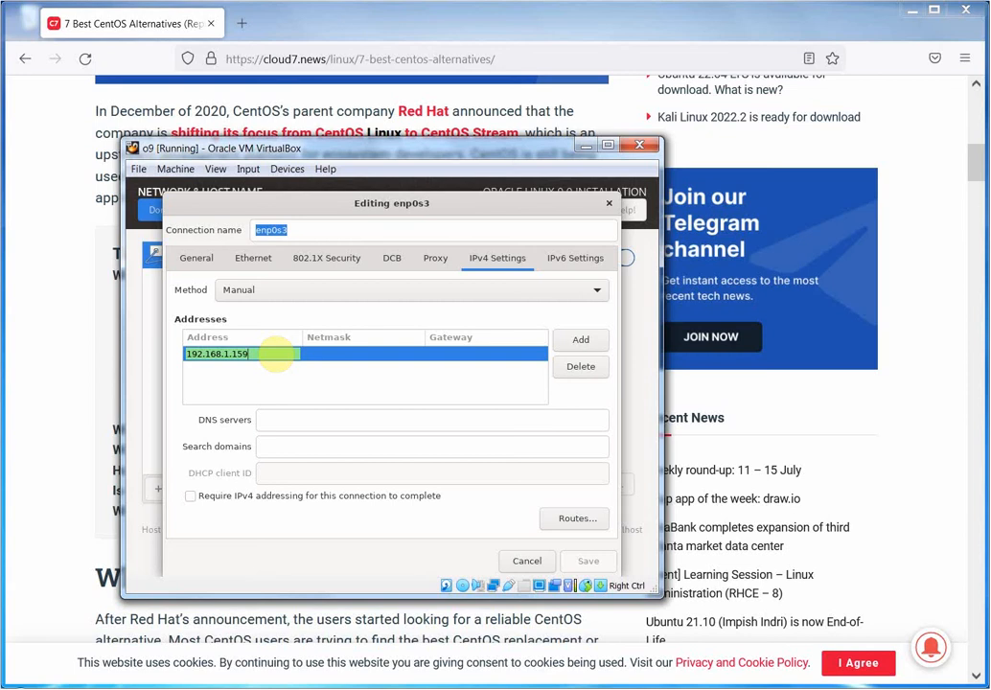
key(Tab)
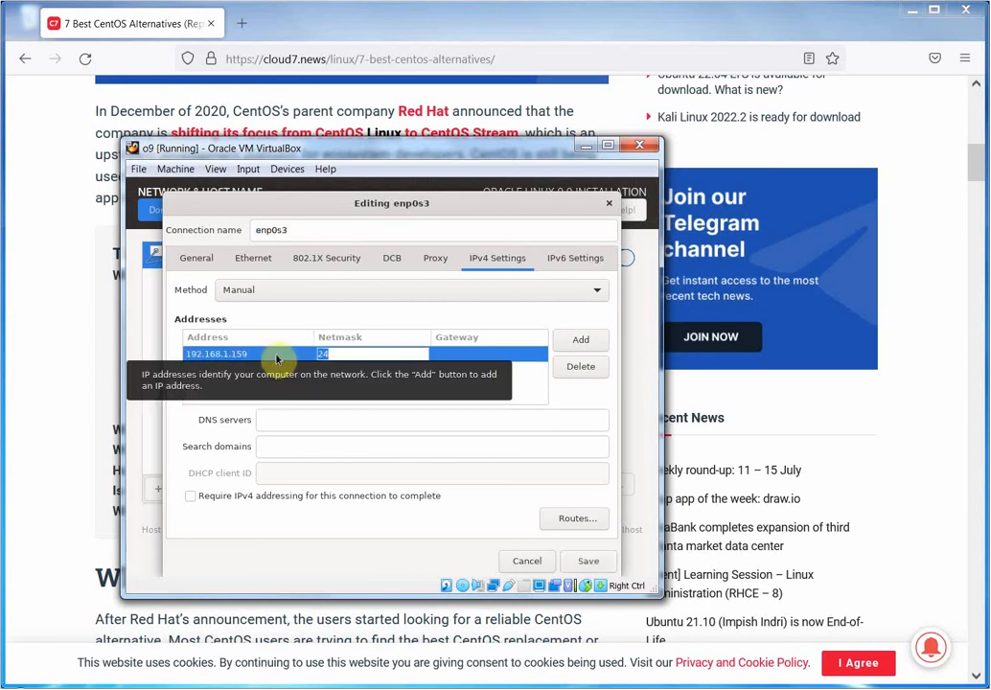
text(24)
key(Tab)
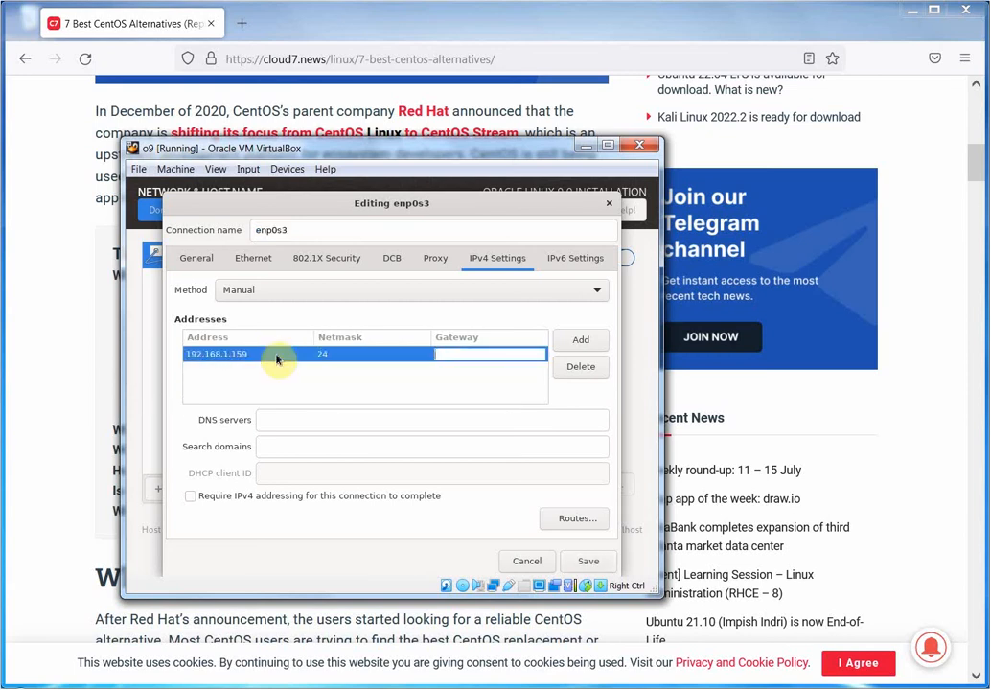
Set the address's netmask to 255.255.255.0 and gateway to 192.168.1.1.
click(350, 354)
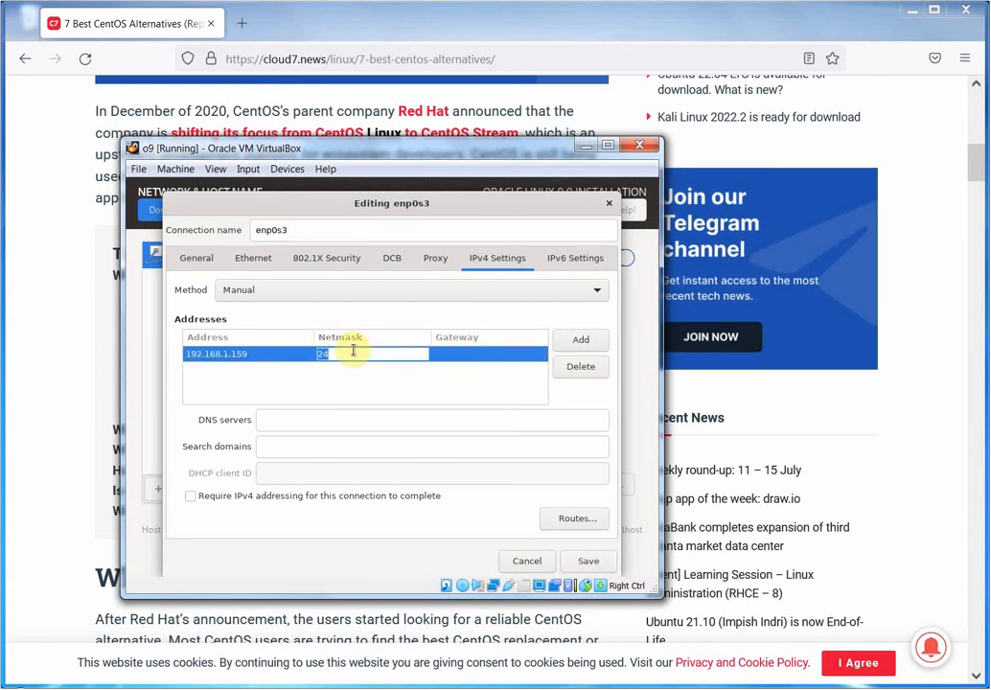
text(255)
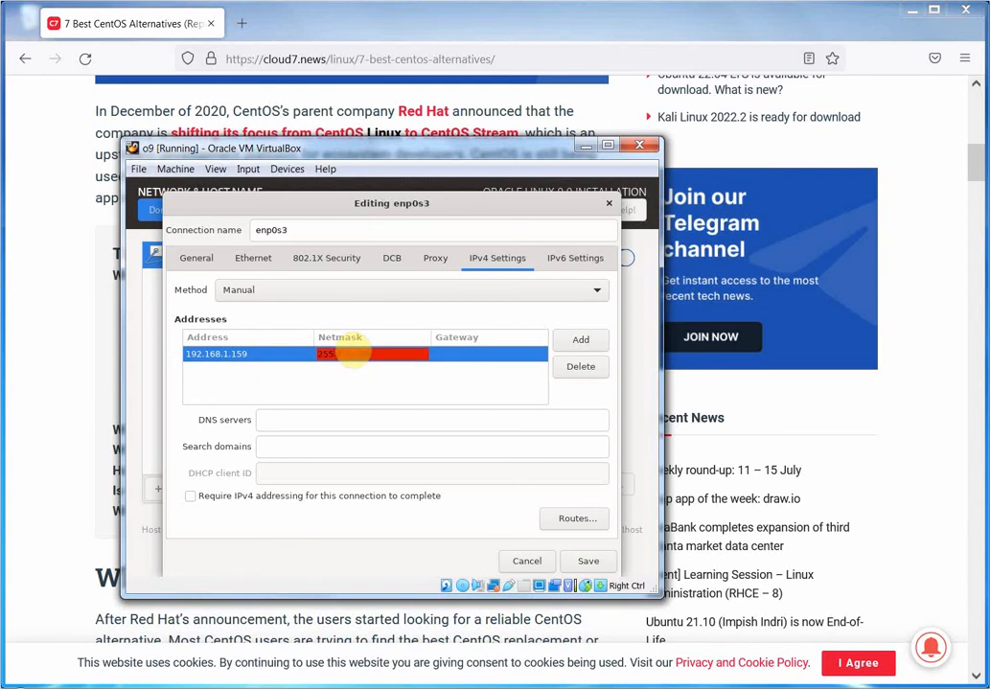
text(.255.255.0)
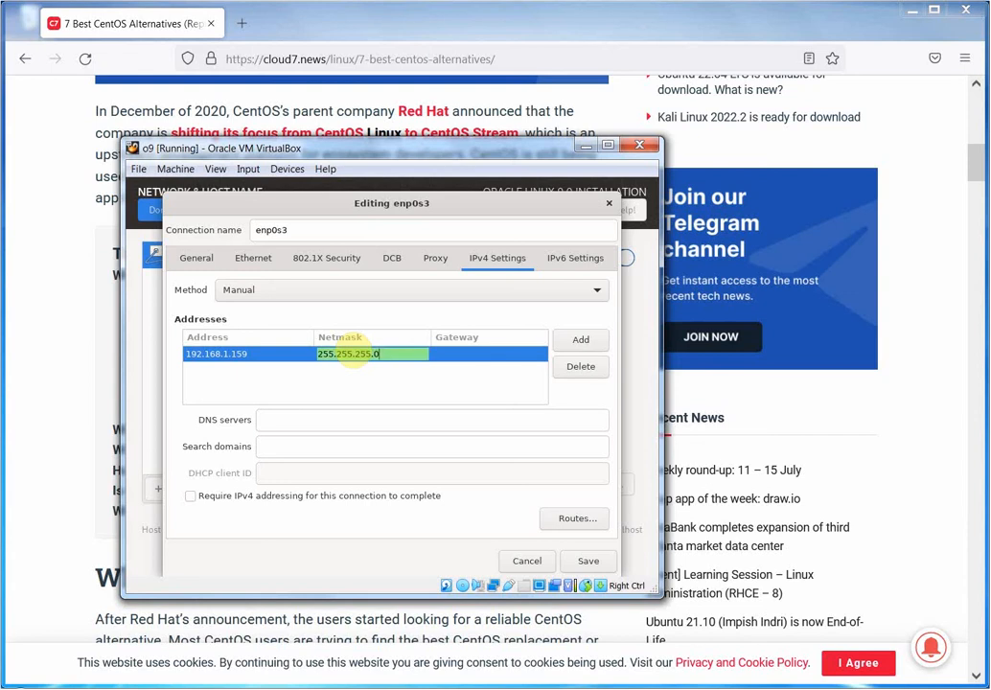
key(Tab)
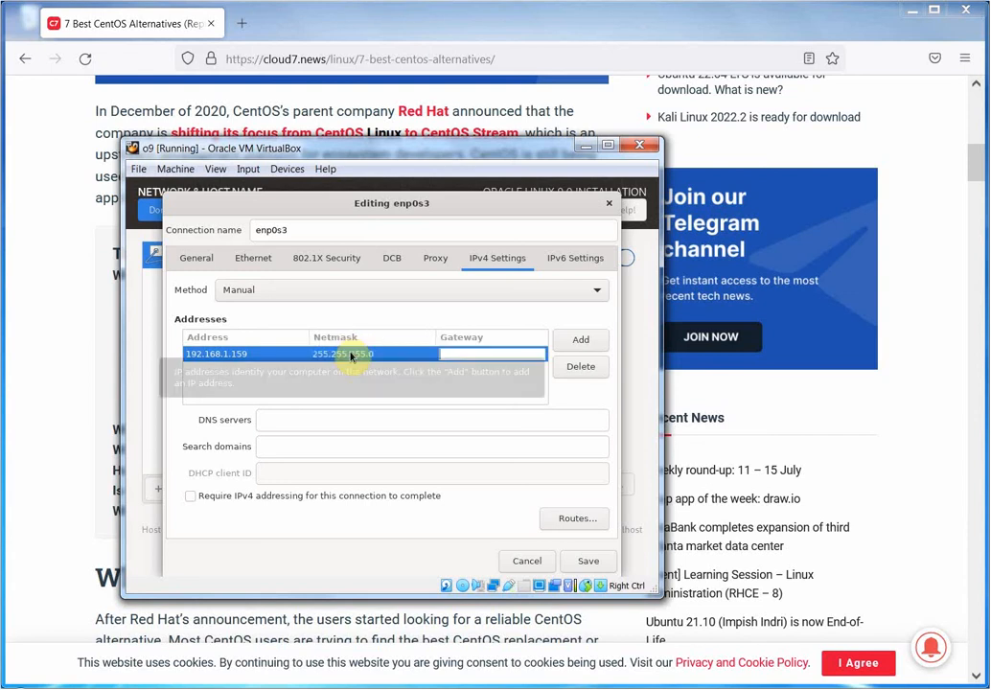
text(192.16)
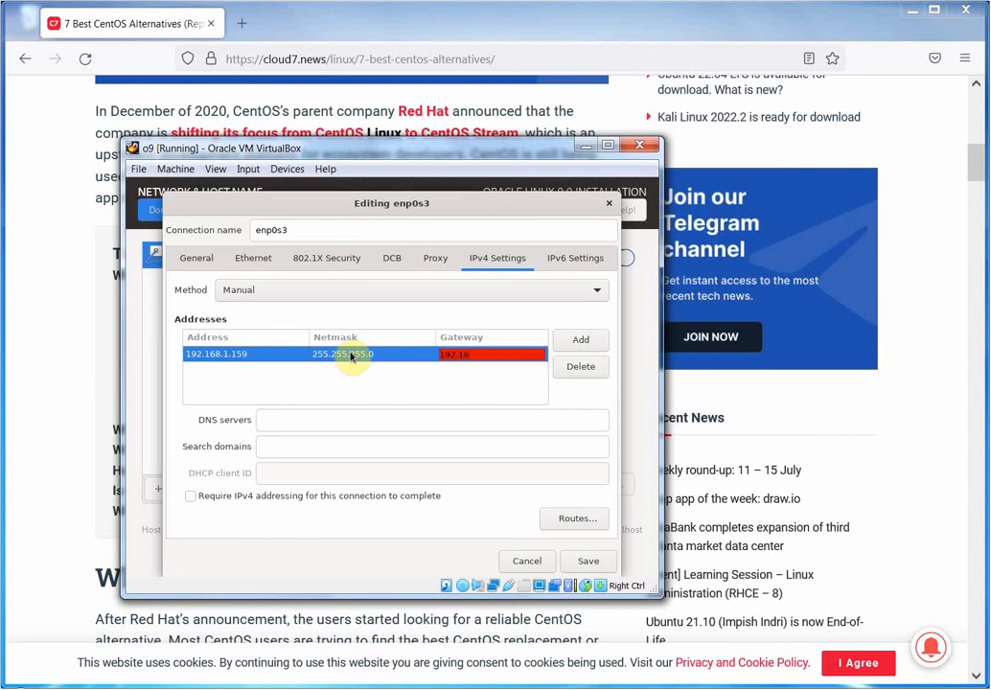
text(8.1.1)
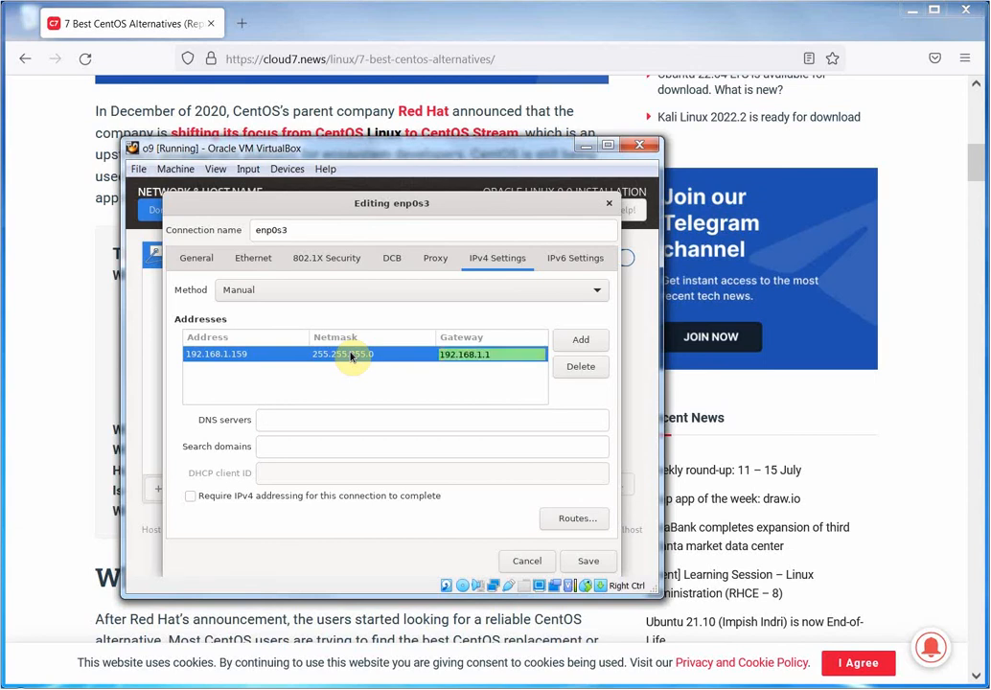
key(Tab)
key(Tab)
key(Tab)
key(Tab)
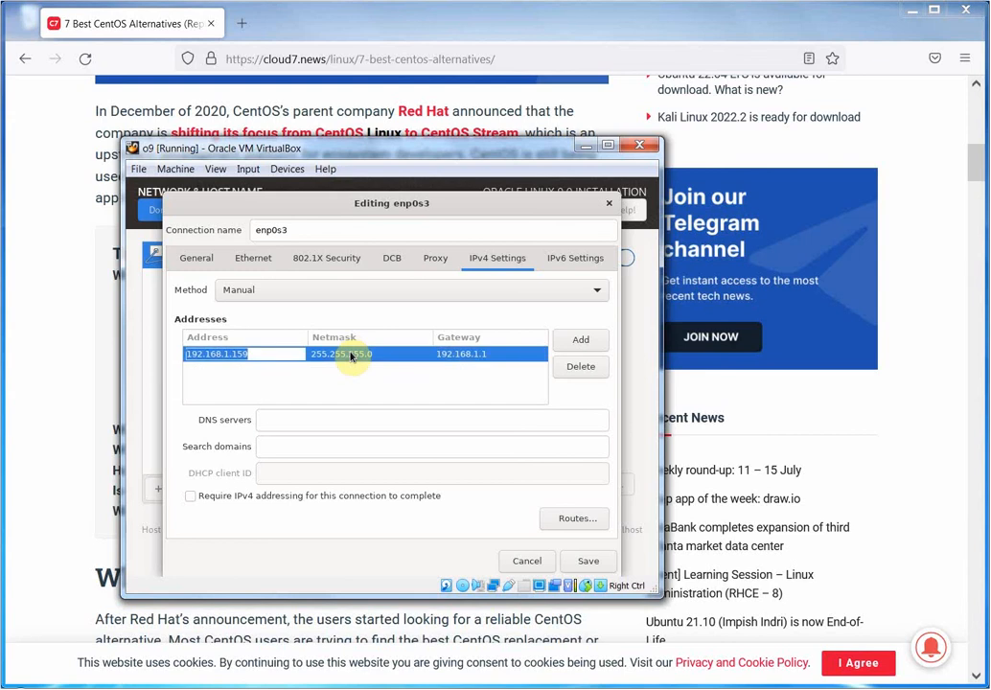
key(Tab)
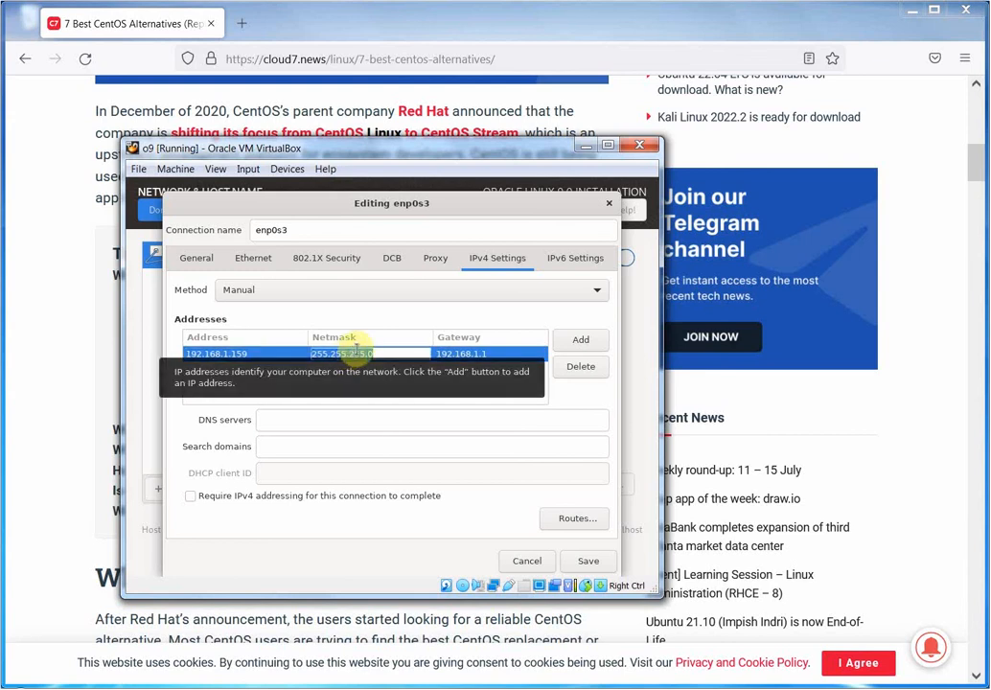
click(388, 419)
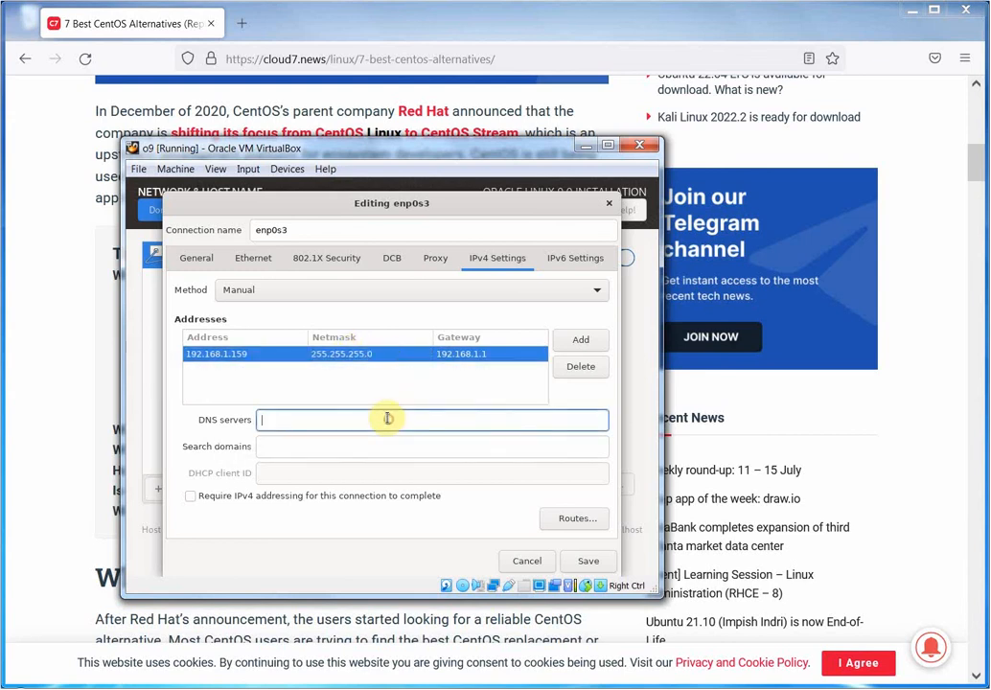
Copy the gateway 192.168.1.1 into DNS servers and save the enp0s3 connection.
click(489, 352)
drag(488, 352, 415, 343)
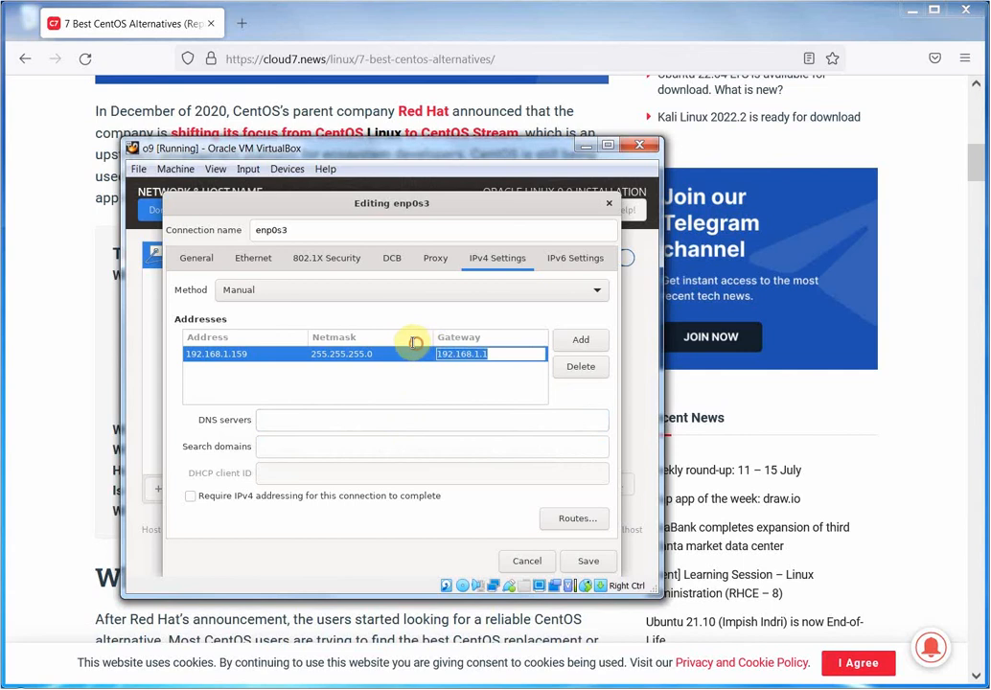
right_click(506, 354)
click(524, 376)
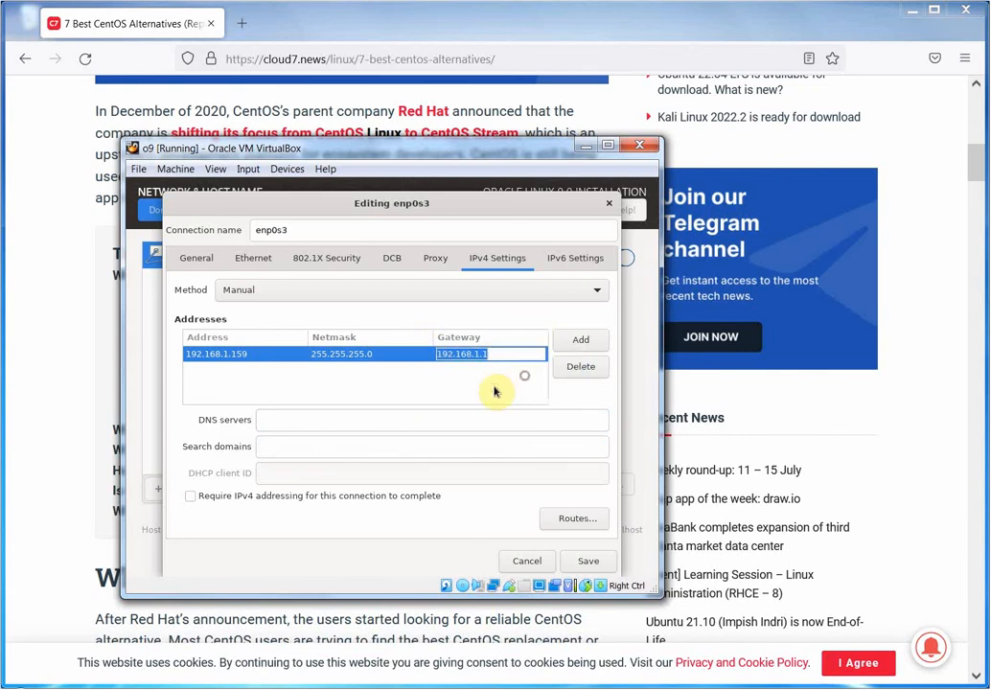
click(438, 420)
right_click(438, 422)
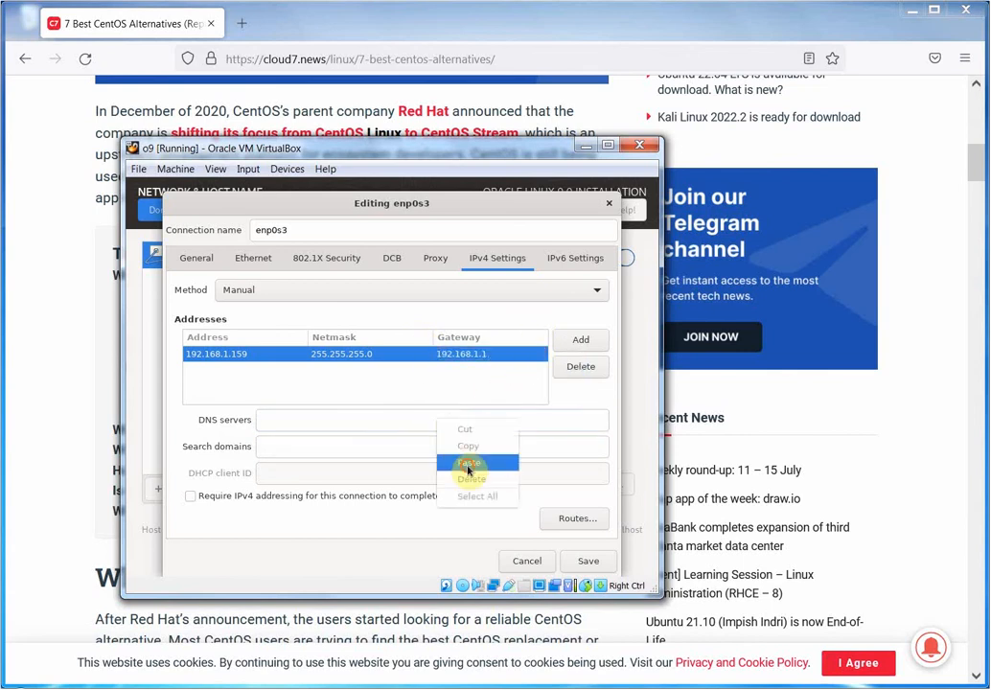
click(465, 462)
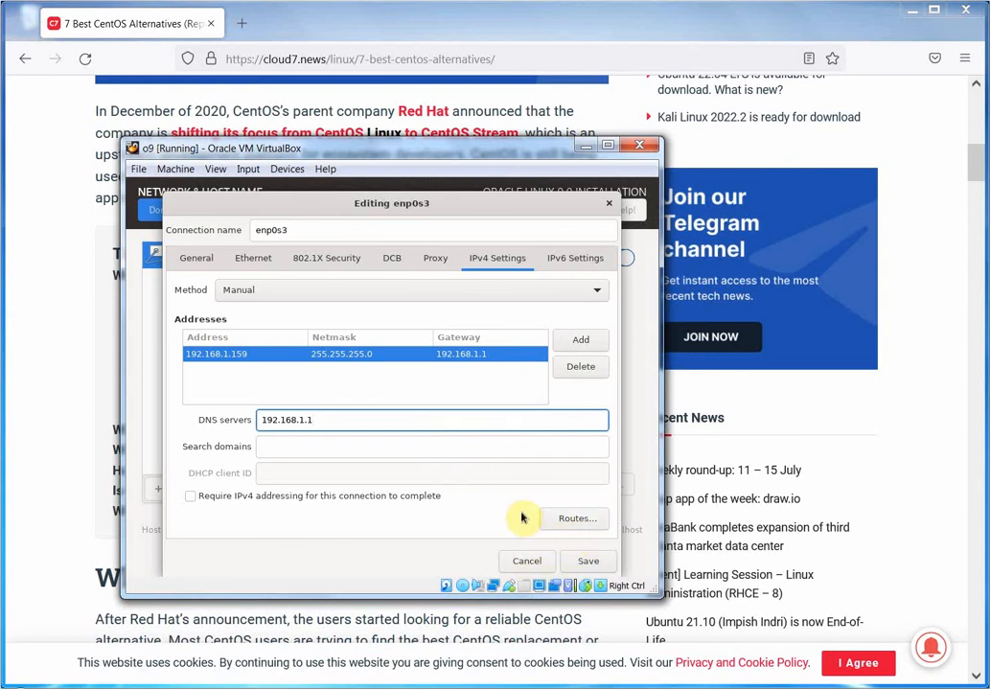
click(588, 562)
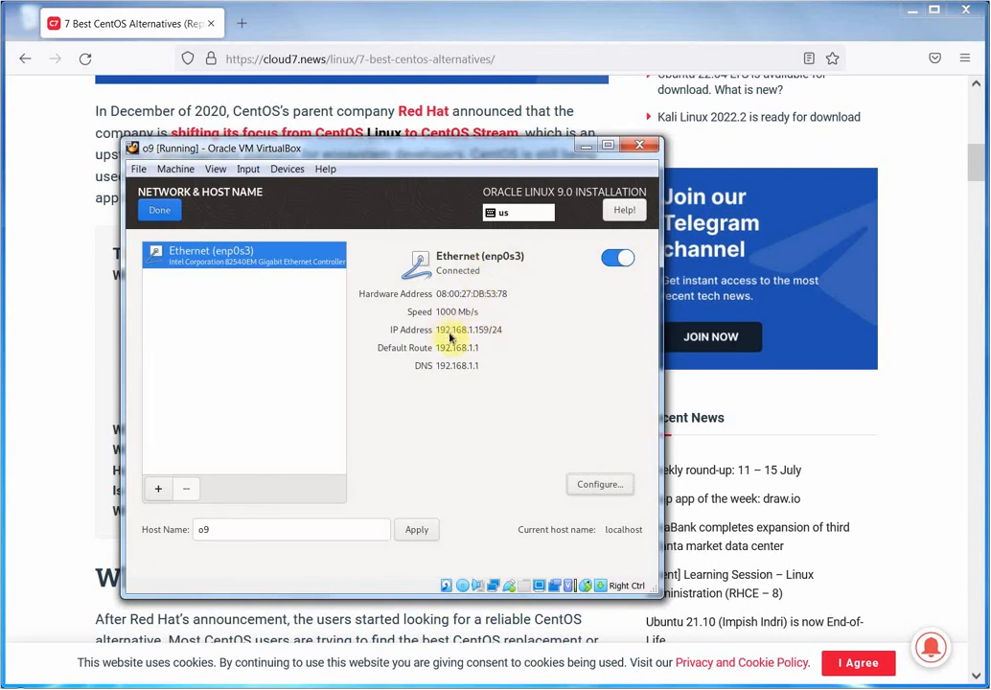
Turn Ethernet enp0s3 off and back on to reconnect it, then bring Command Prompt forward.
click(615, 260)
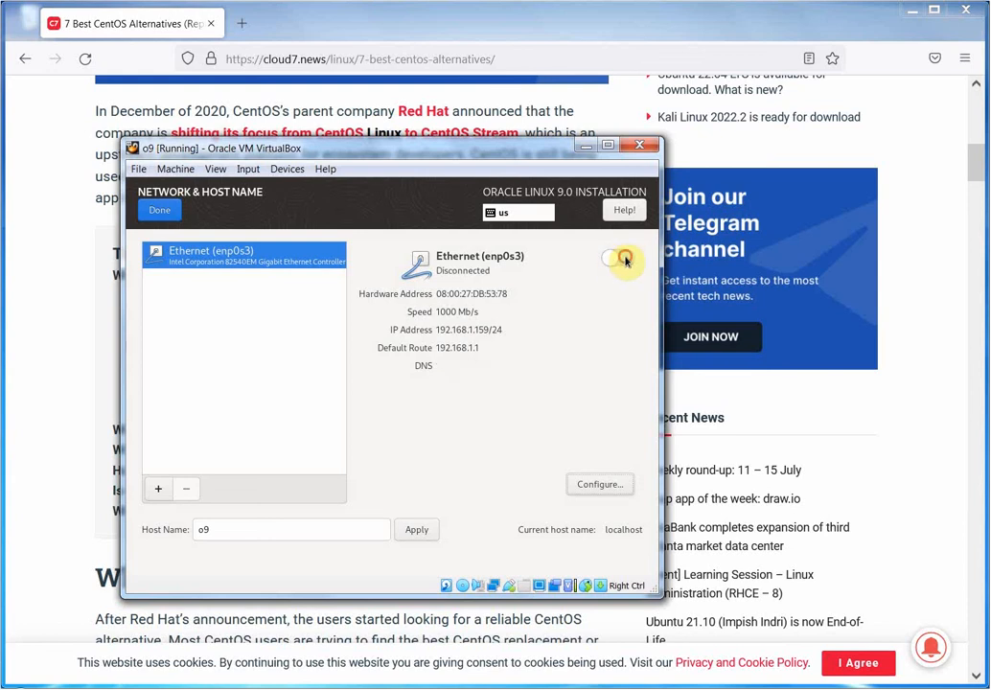
click(625, 259)
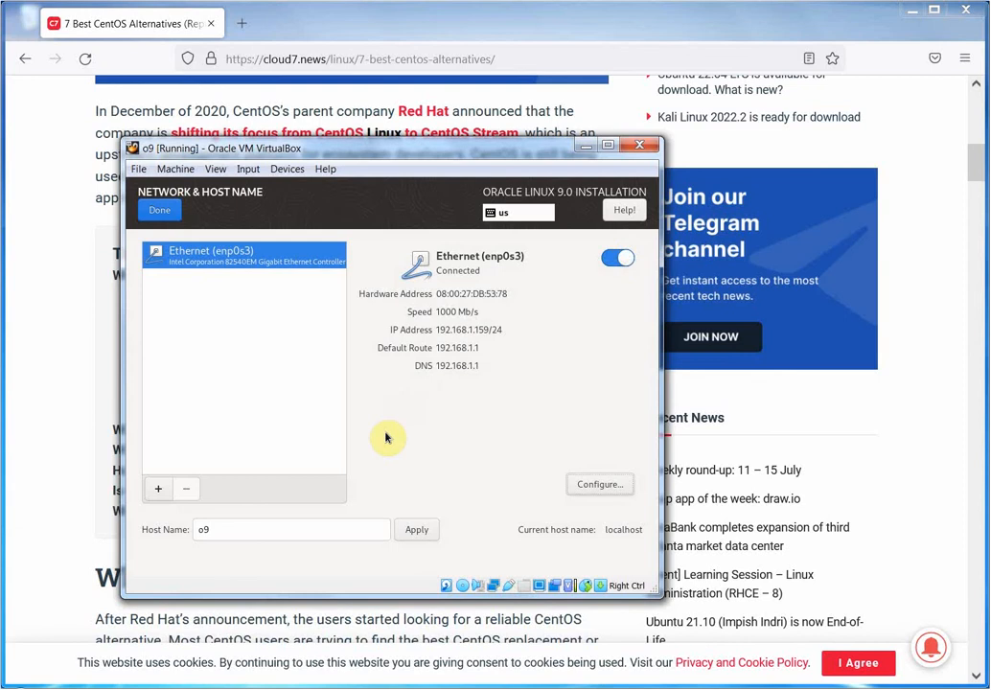
click(230, 688)
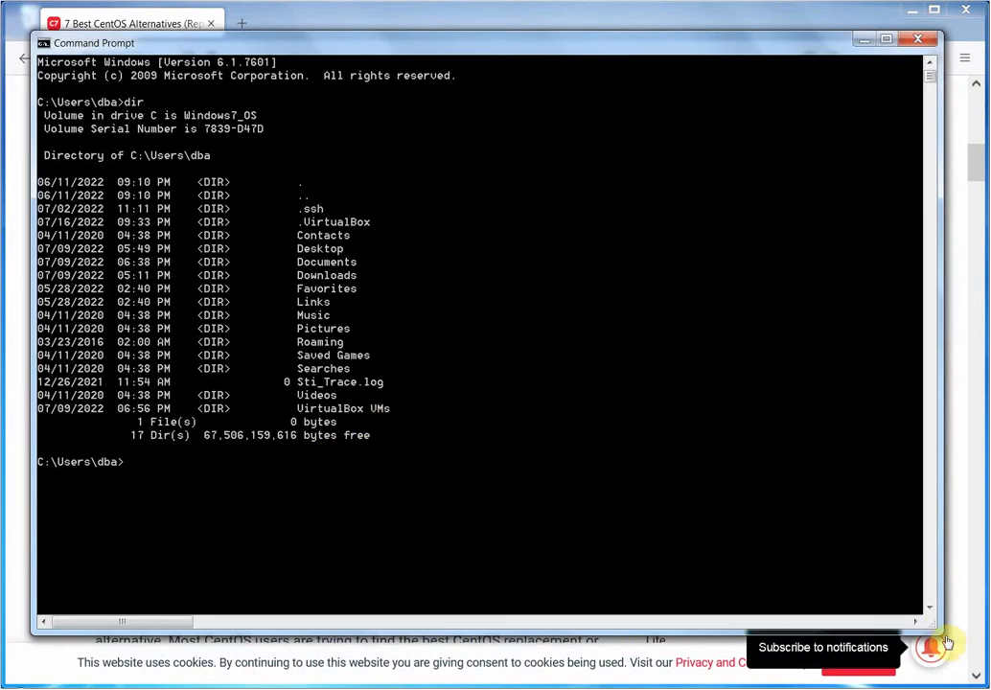
Shrink the Command Prompt, ping 192.168.1.159 to get replies, then minimize the console.
drag(934, 626, 892, 502)
click(674, 404)
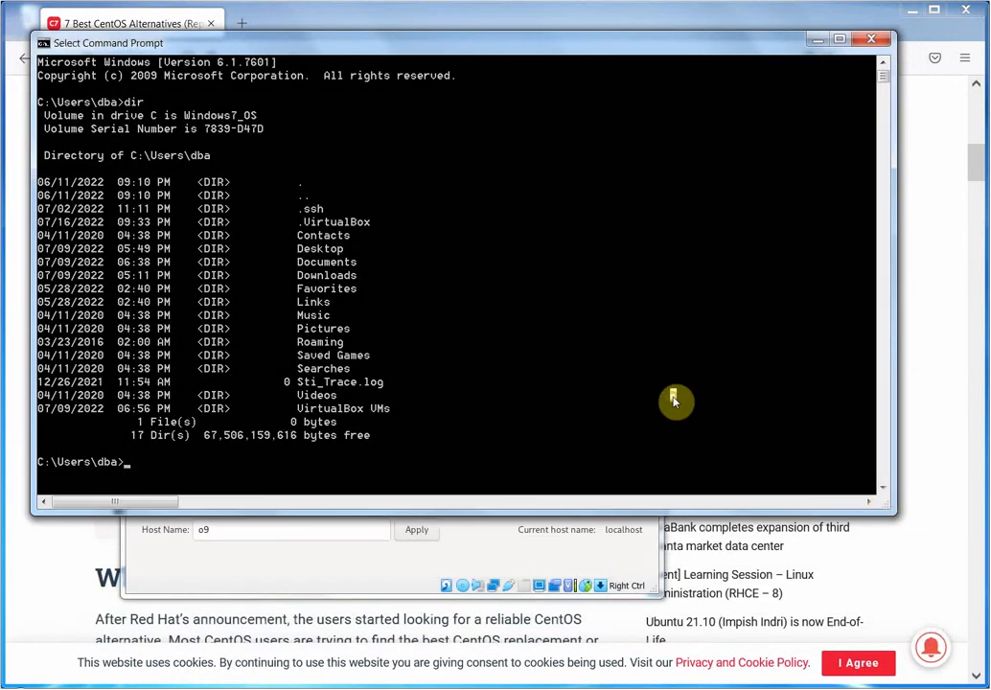
text(ping 192.168.1.159)
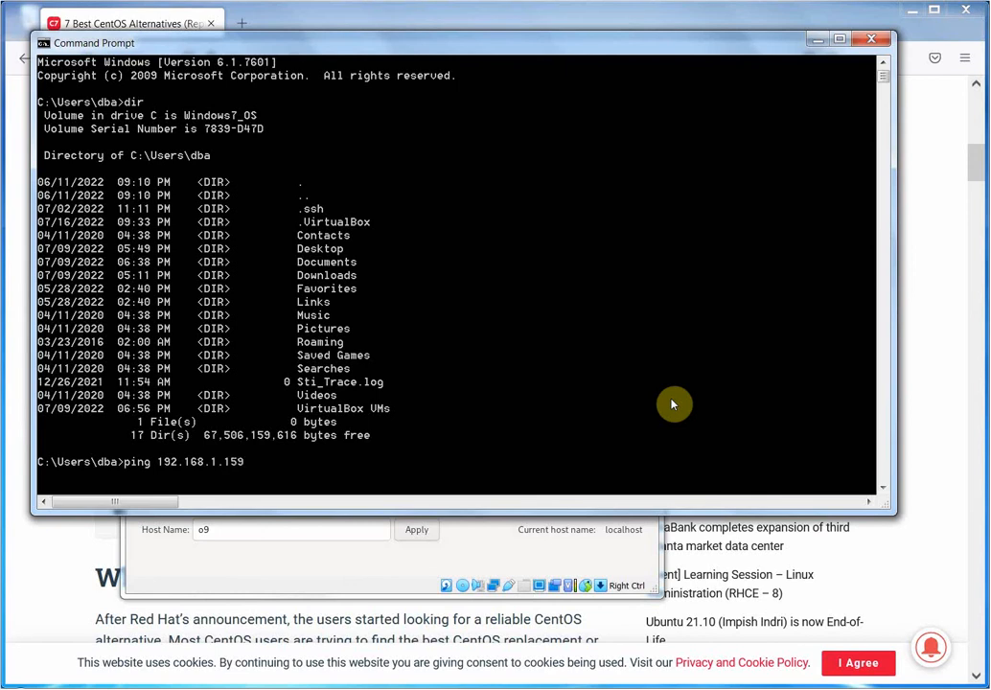
key(Return)
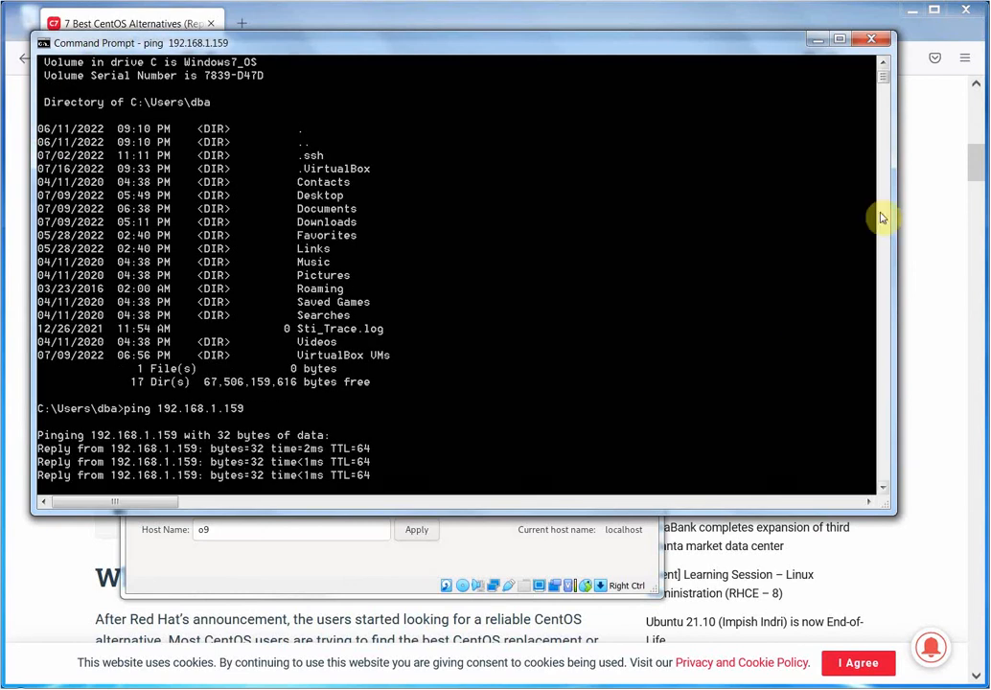
click(814, 42)
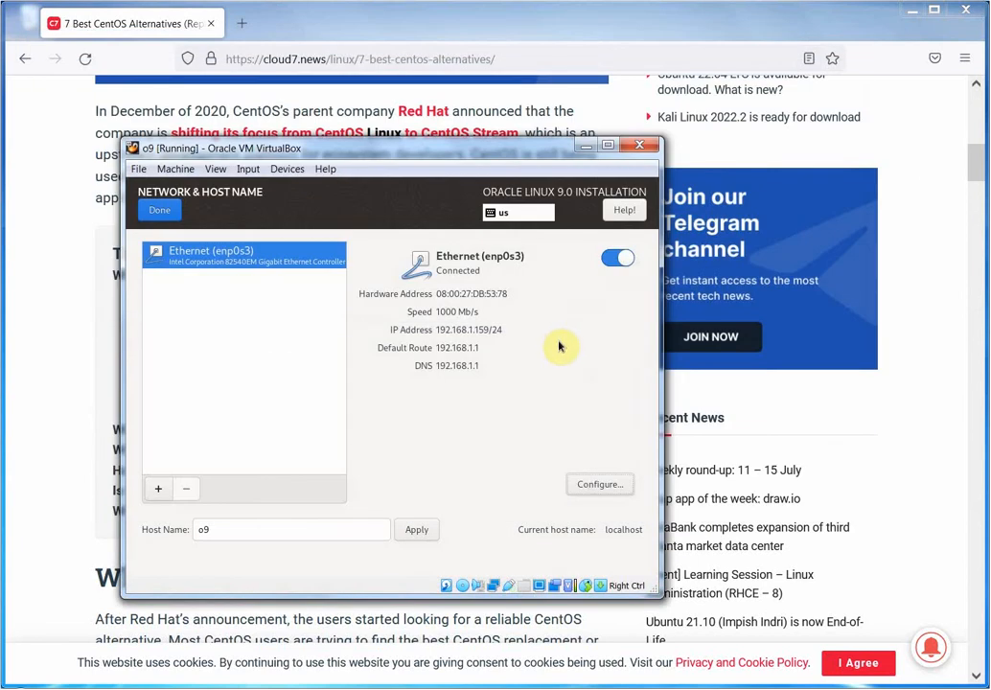
Finish Network & Host Name and go to Installation Destination showing the 96 GiB disk.
click(159, 211)
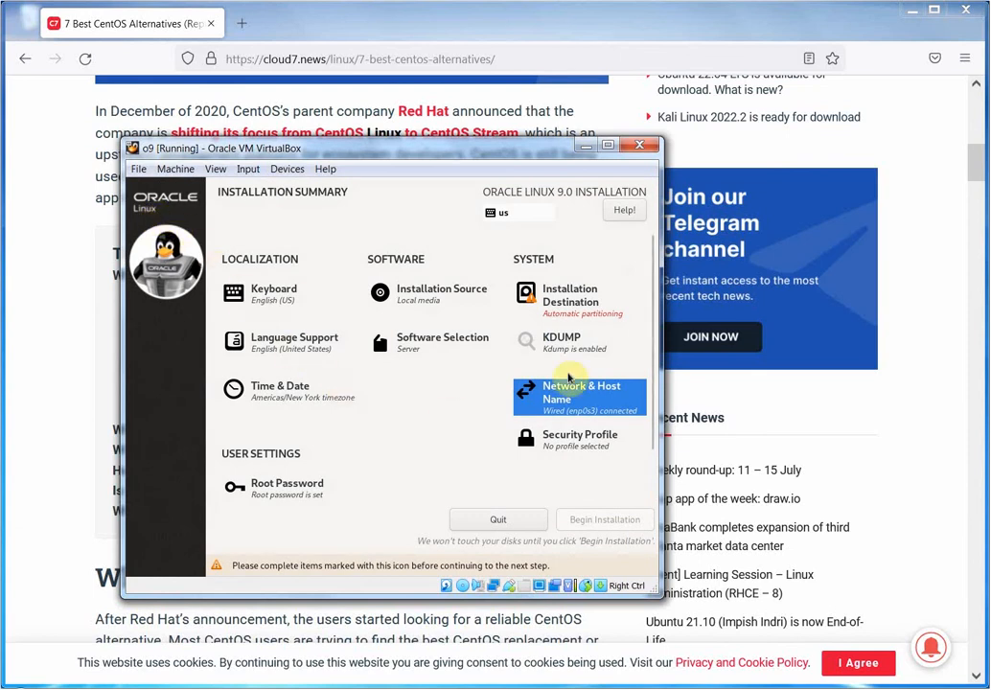
click(571, 296)
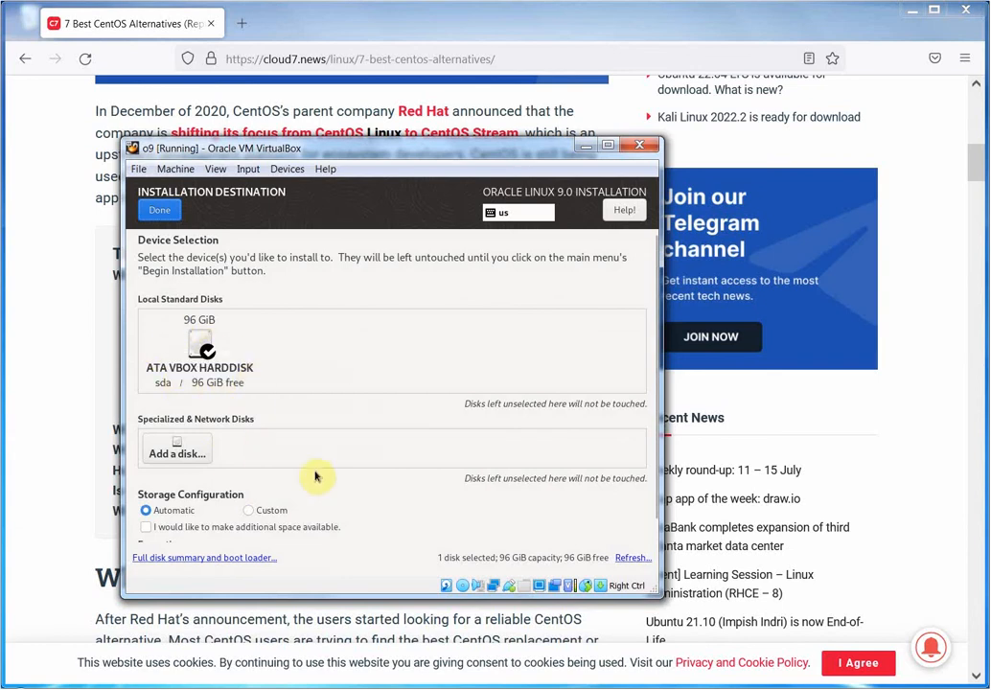
Choose Custom storage, change the scheme from LVM to Standard Partition, and start adding a mount point.
click(249, 512)
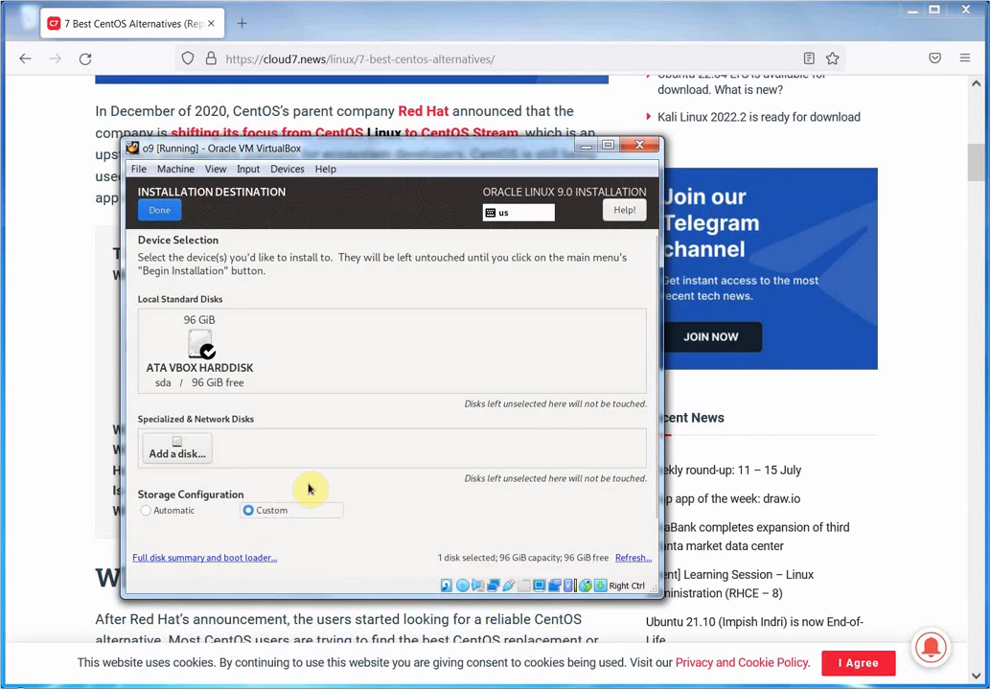
click(165, 215)
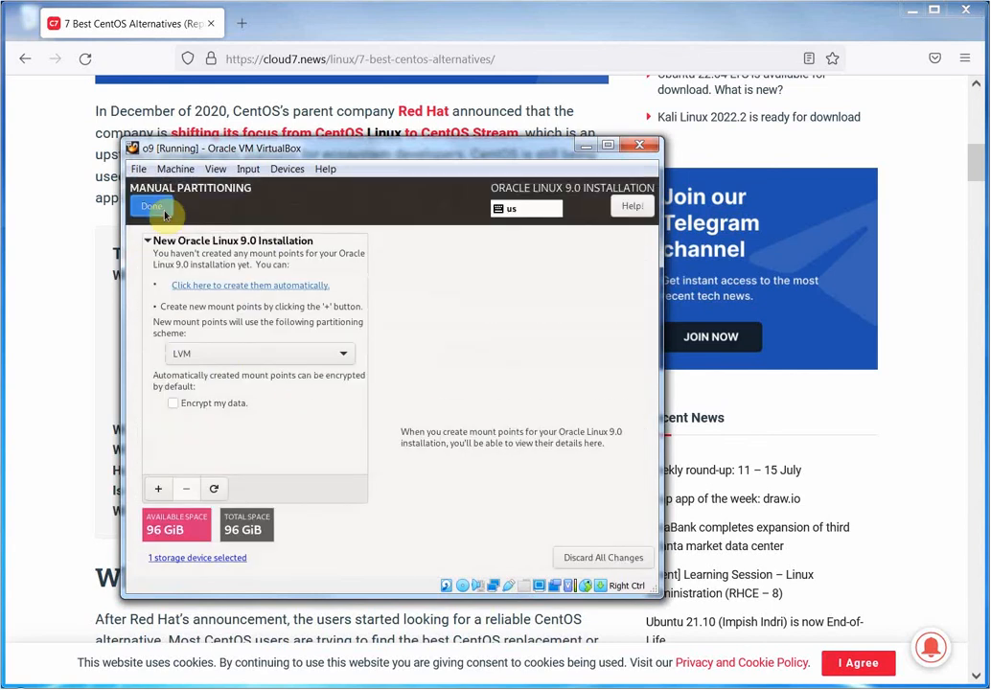
click(342, 355)
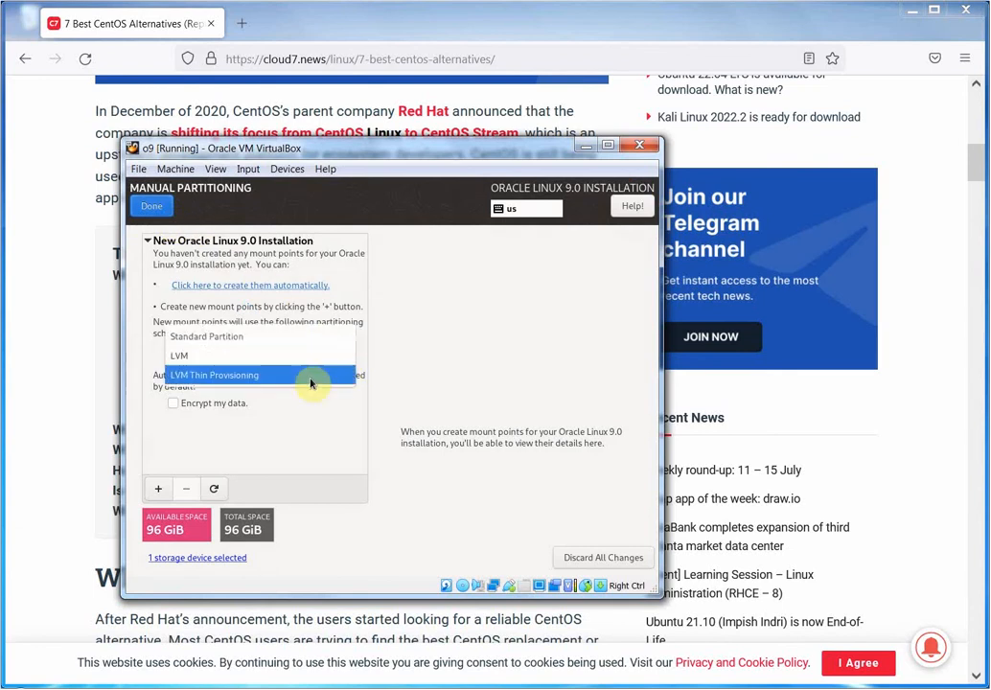
click(249, 338)
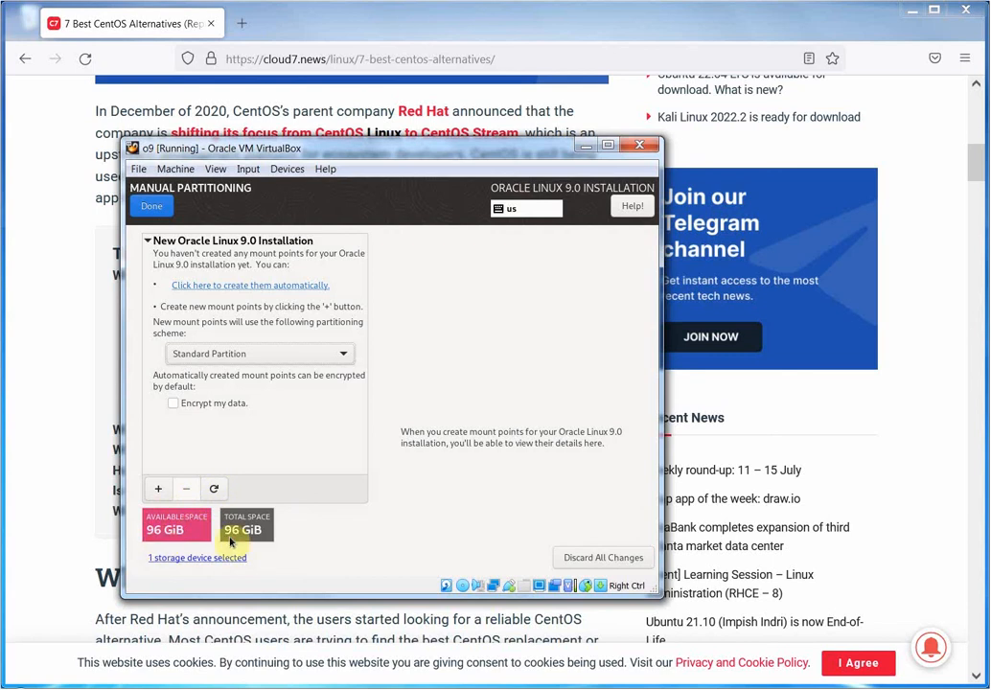
click(159, 491)
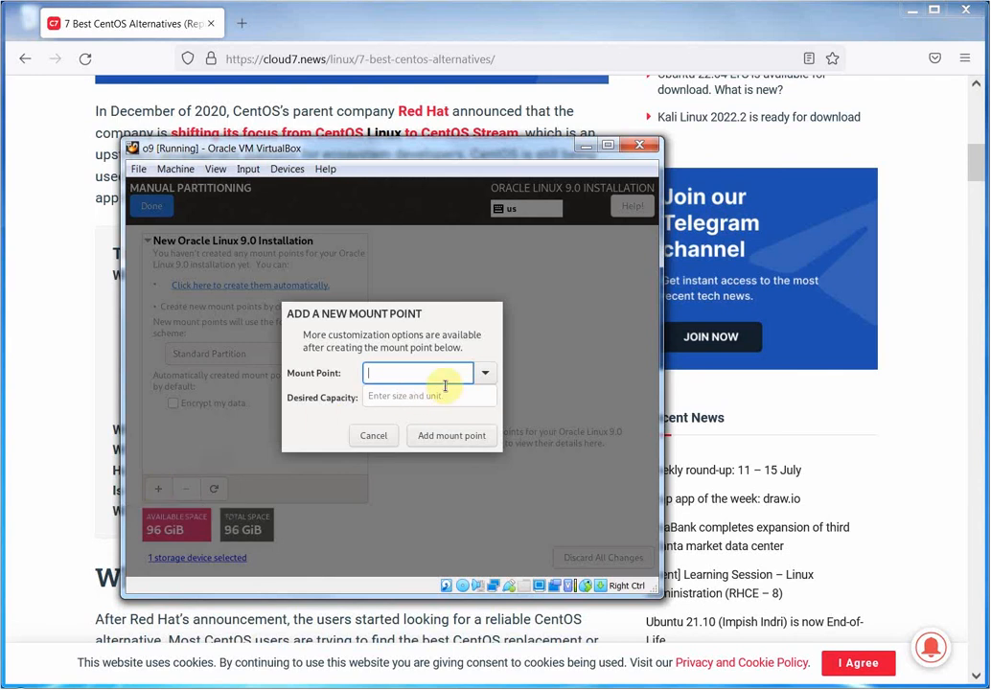
Add a / mount point with a desired capacity of 30 (MiB) on sda1, formatted xfs.
click(486, 374)
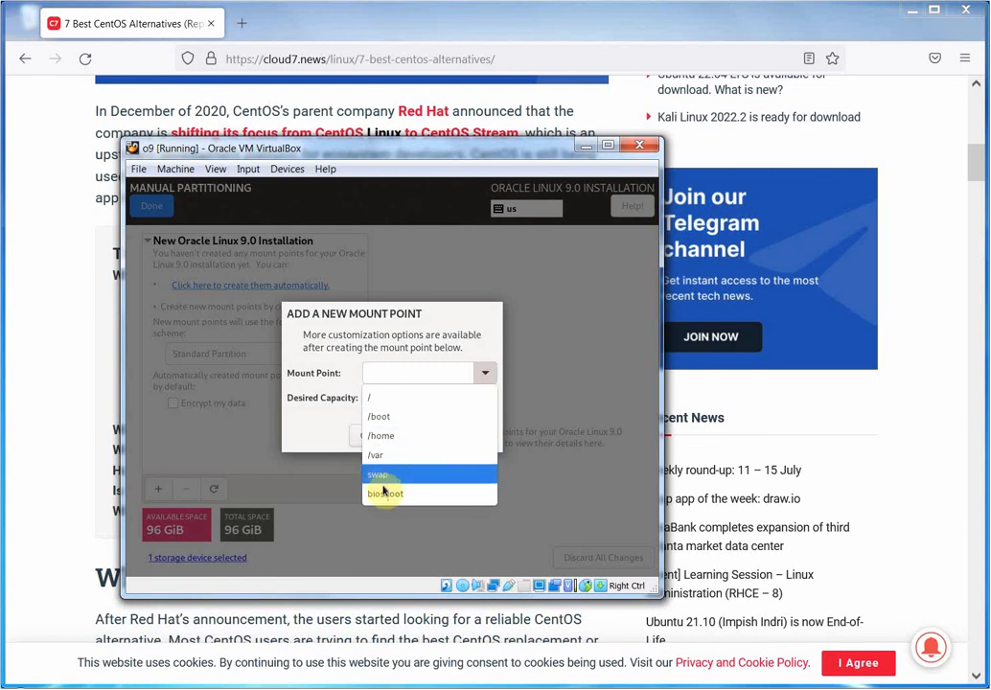
click(386, 376)
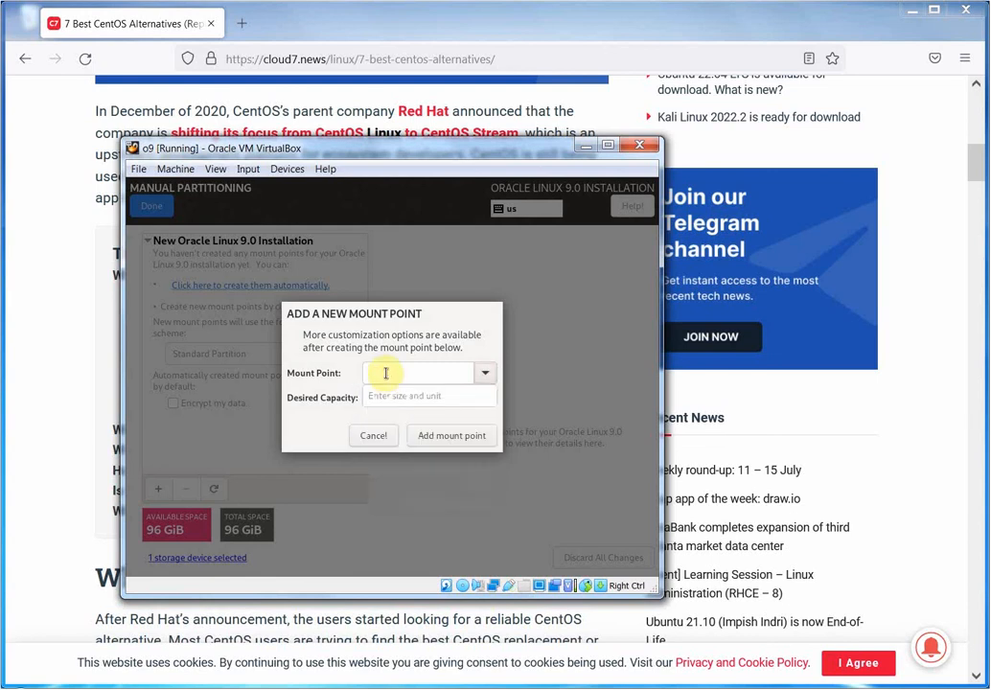
click(487, 373)
click(420, 399)
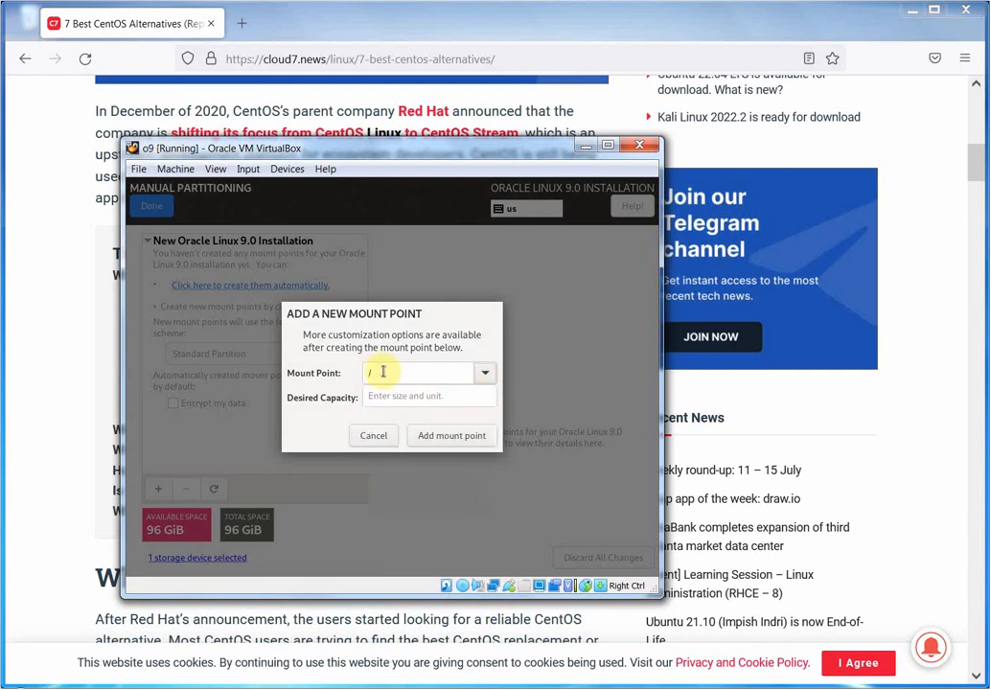
click(456, 396)
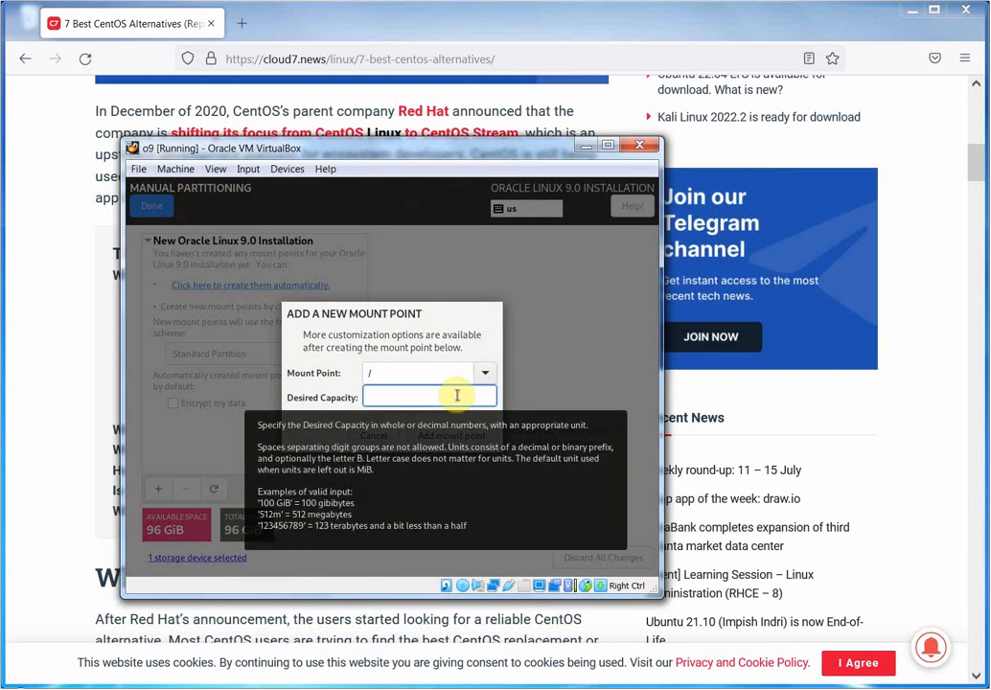
text(30)
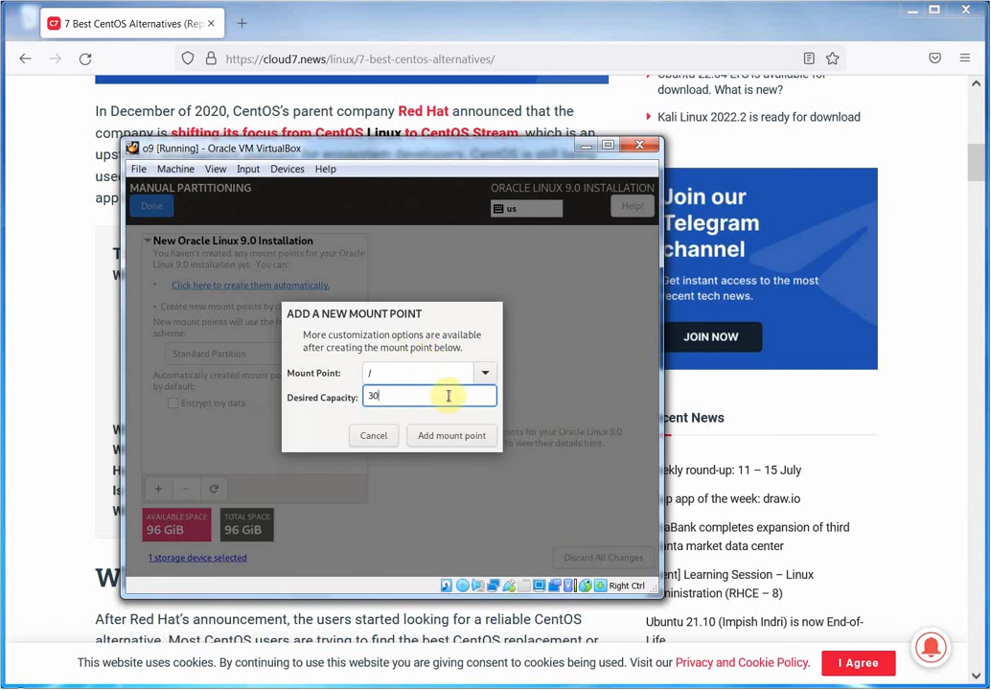
click(456, 437)
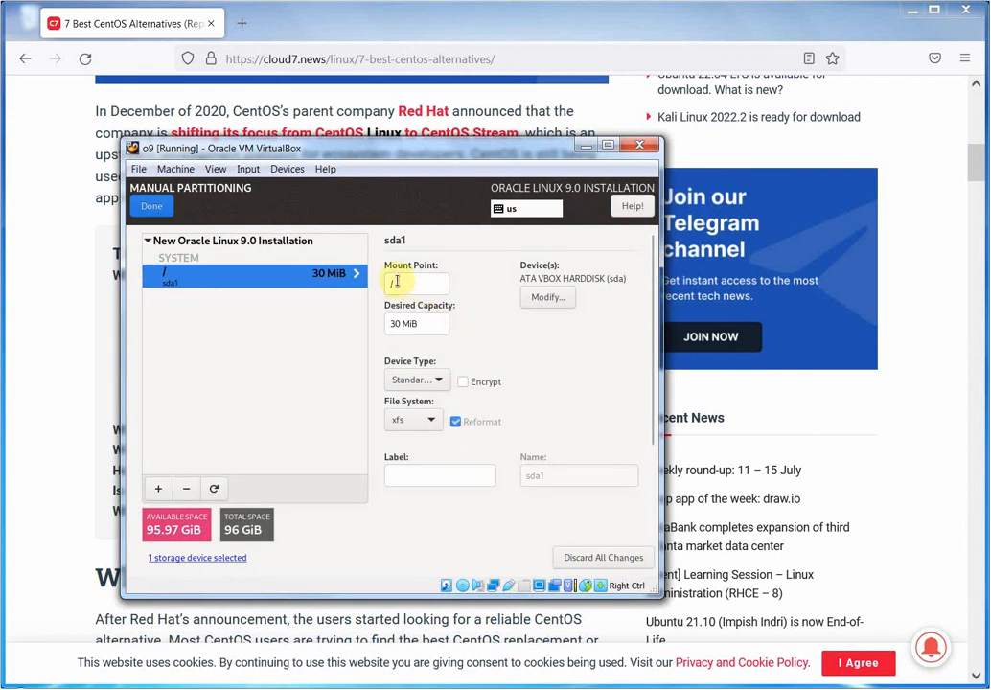
Switch the / file system to ext4 and then back to xfs.
click(432, 423)
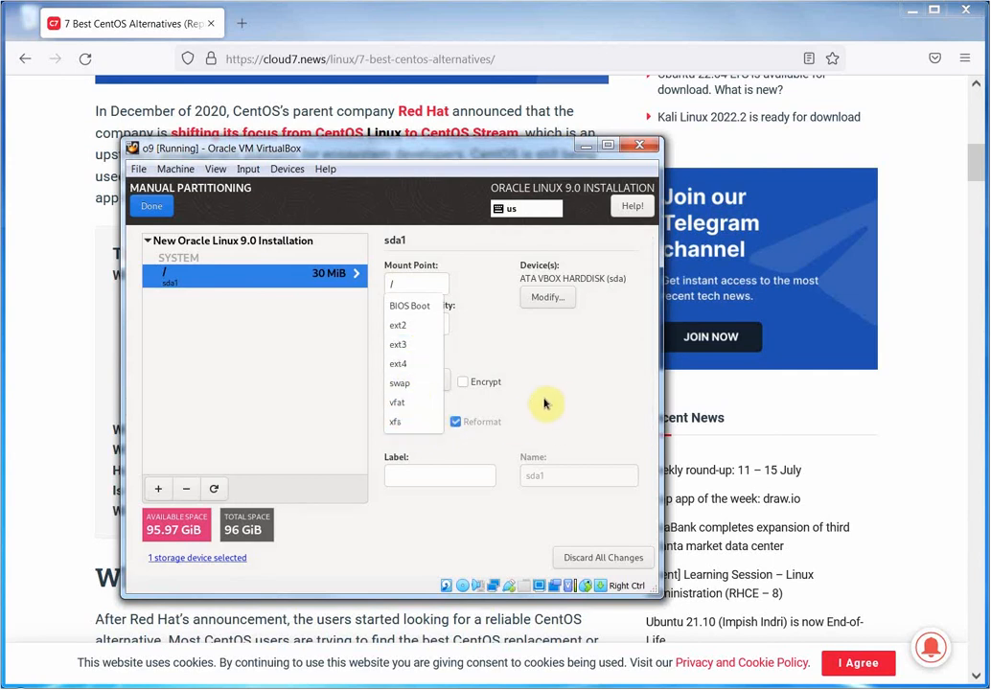
click(407, 368)
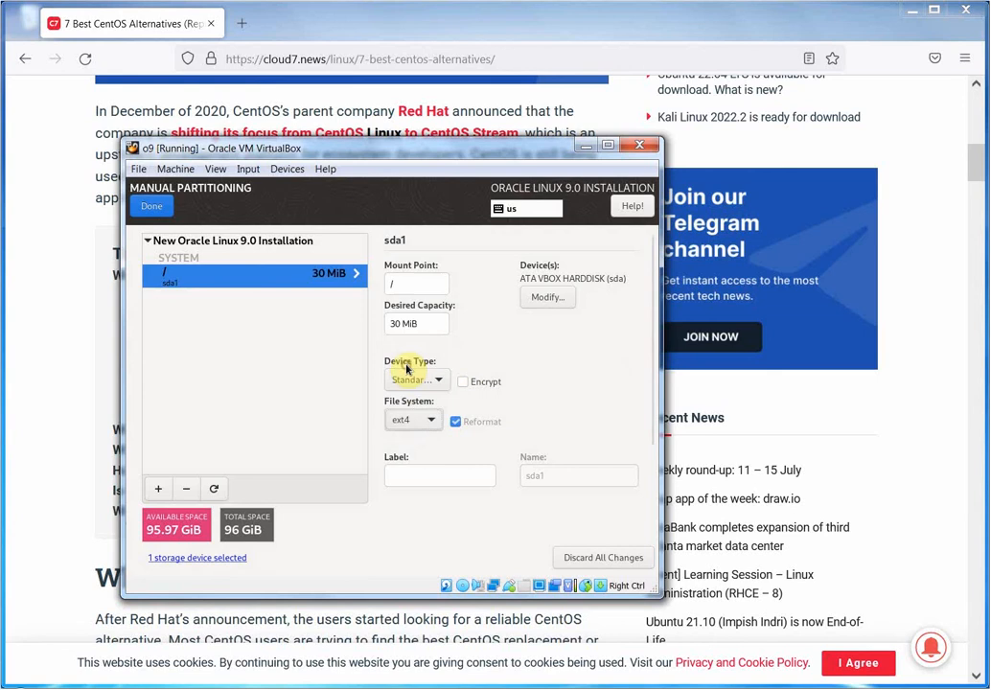
click(434, 422)
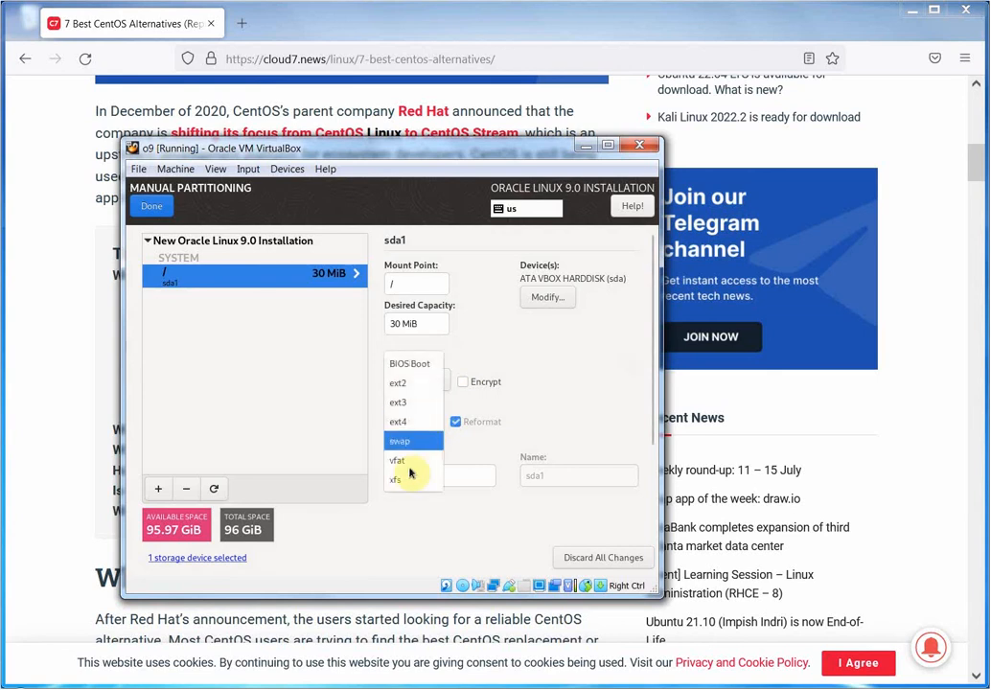
click(403, 477)
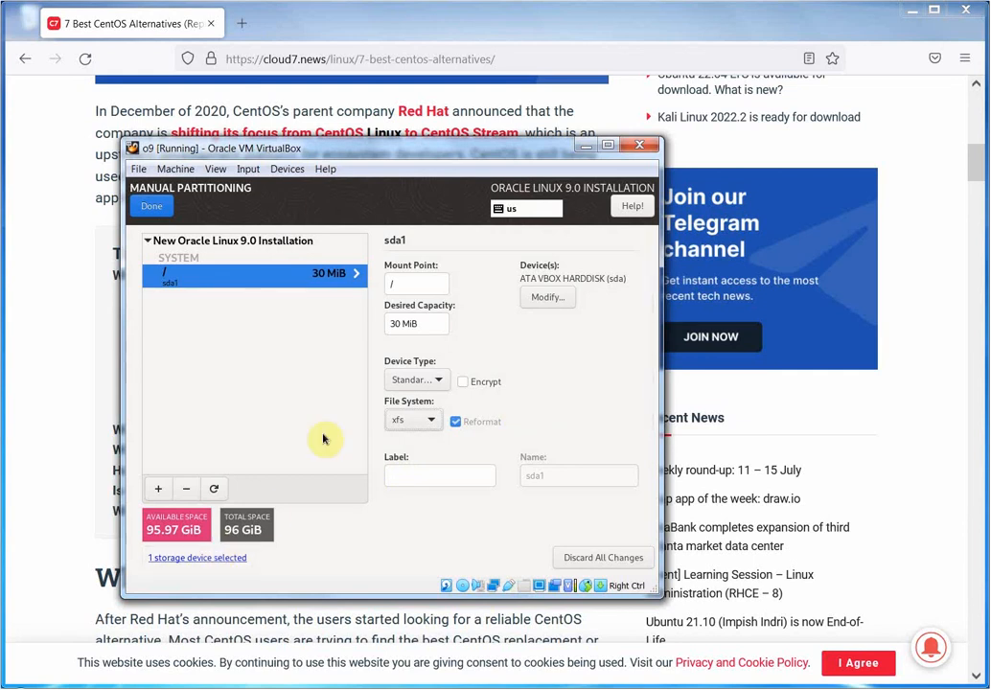
Change the / desired capacity to 30 GiB, then start adding another mount point.
click(425, 323)
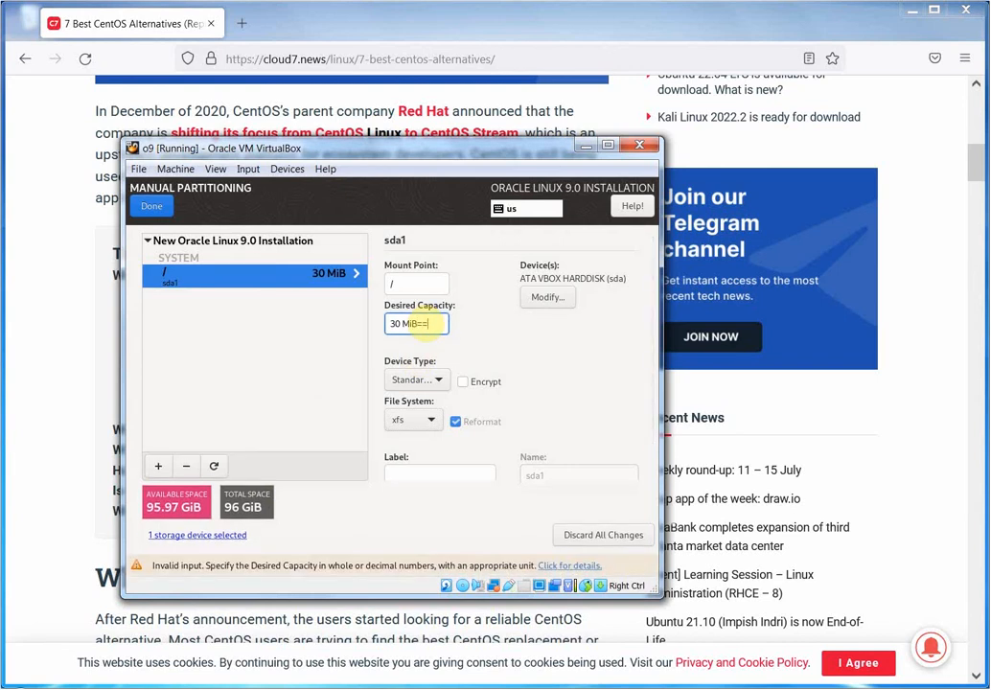
key(BackSpace)
key(BackSpace)
key(BackSpace)
key(BackSpace)
key(BackSpace)
key(BackSpace)
text(Gib)
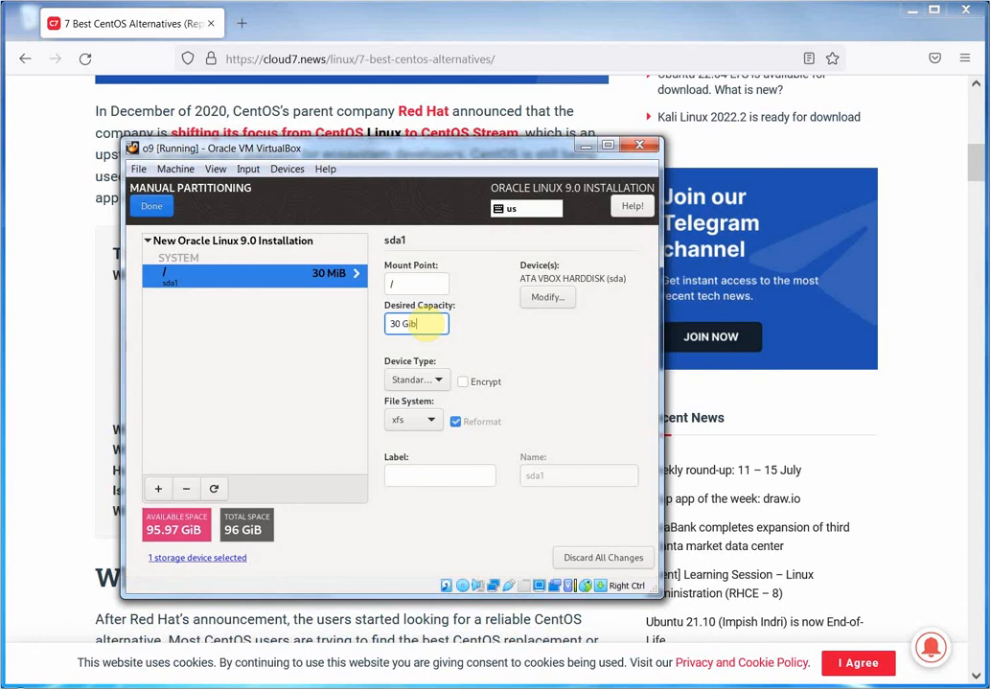
text(B)
click(158, 491)
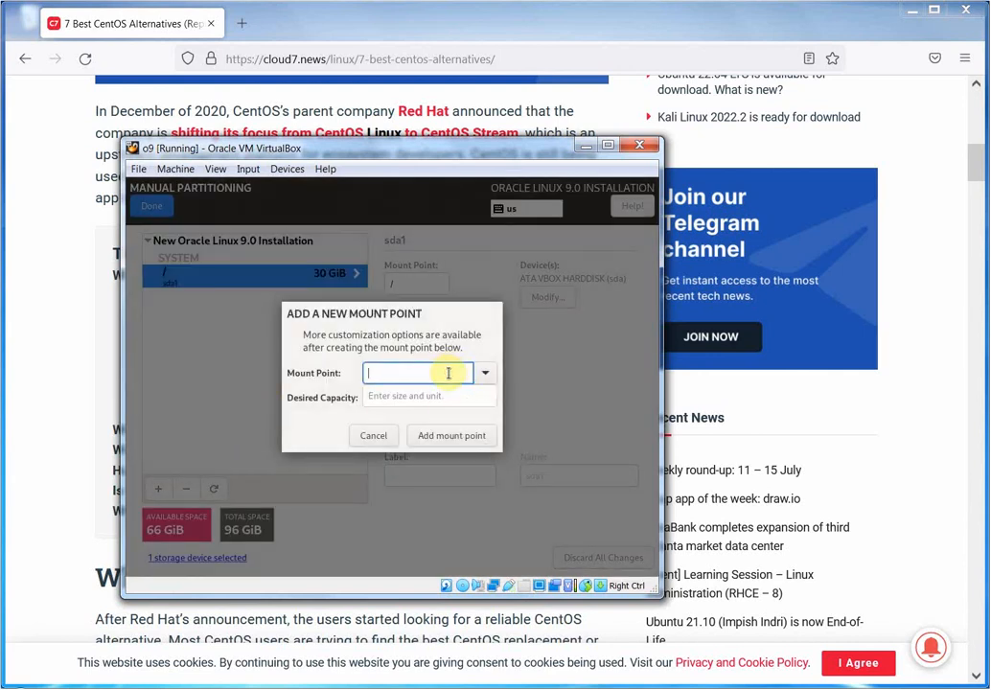
Create a /db mount point with a desired capacity of 66.
text(/db)
click(450, 396)
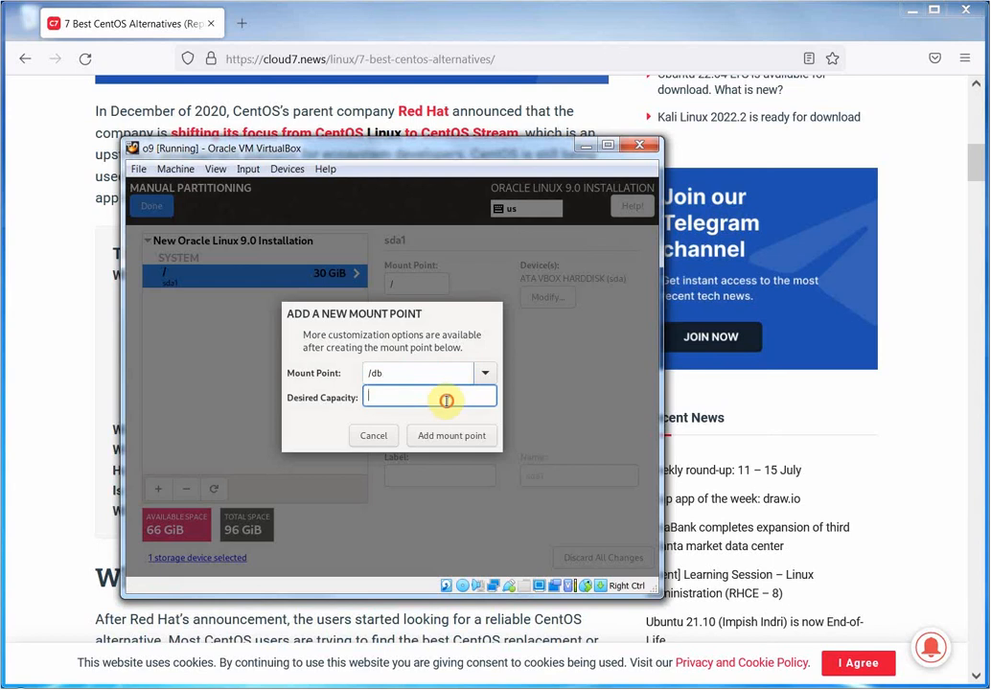
text(66)
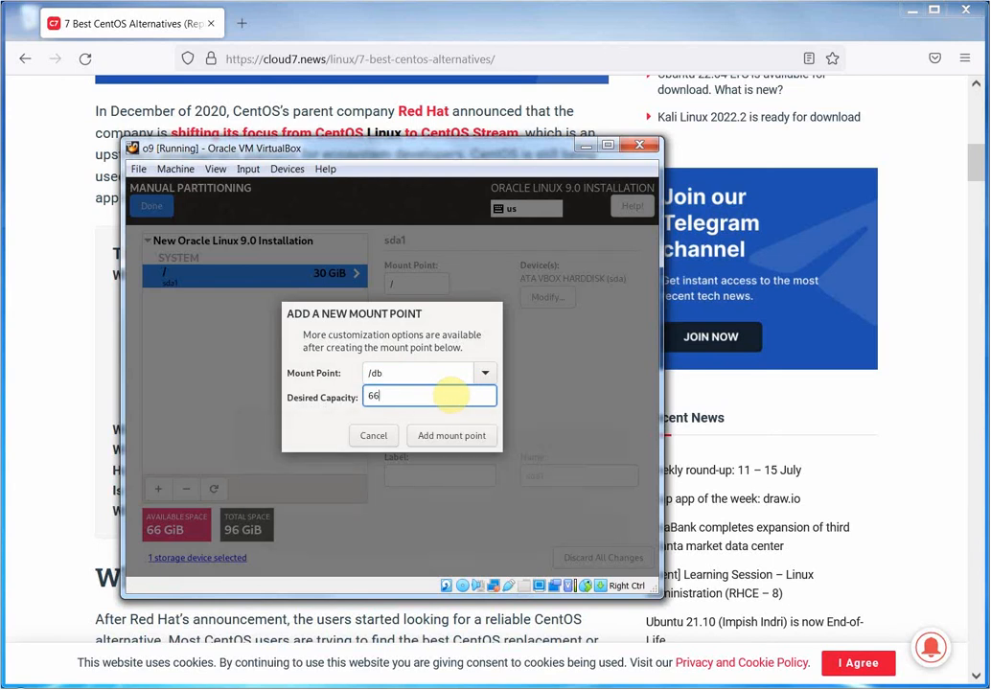
click(450, 437)
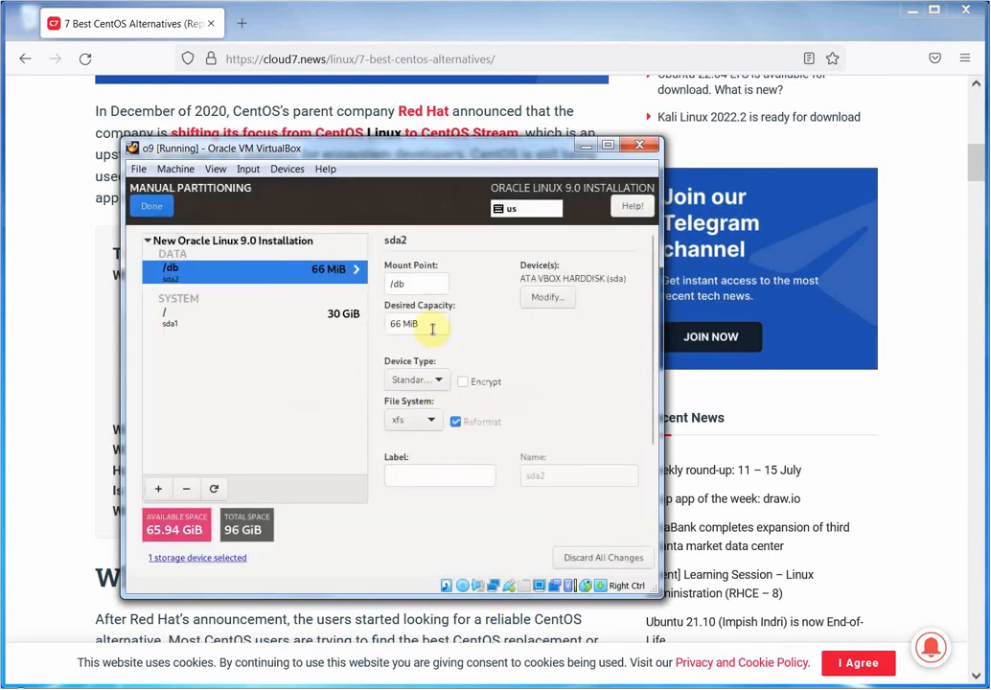
Correct the /db desired capacity unit so it reads 66 GiB.
click(433, 326)
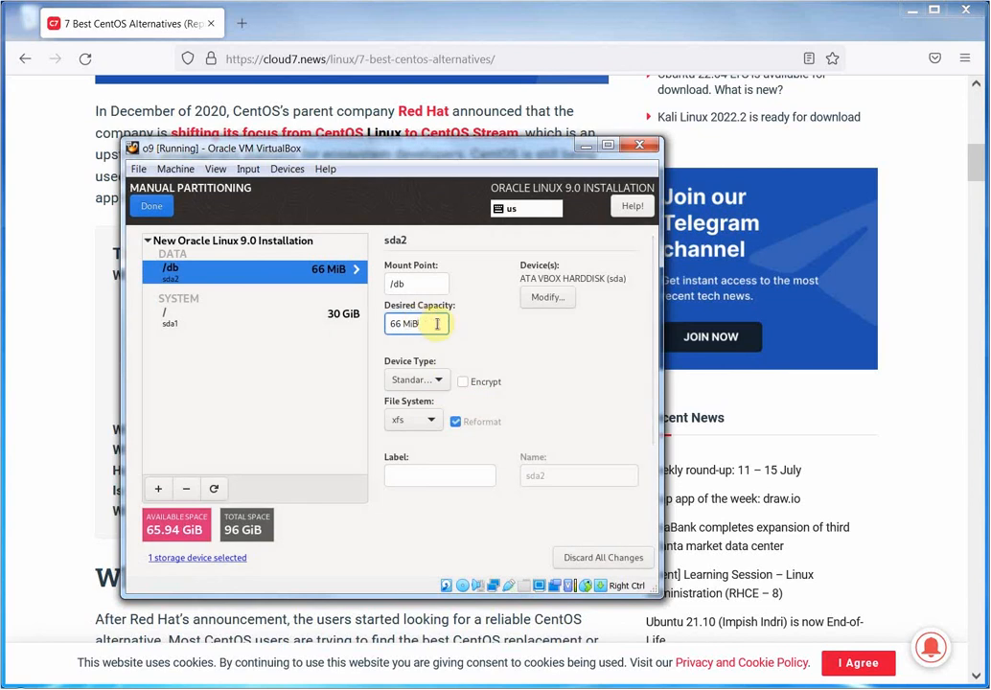
key(BackSpace)
key(BackSpace)
key(BackSpace)
text(Gib)
key(BackSpace)
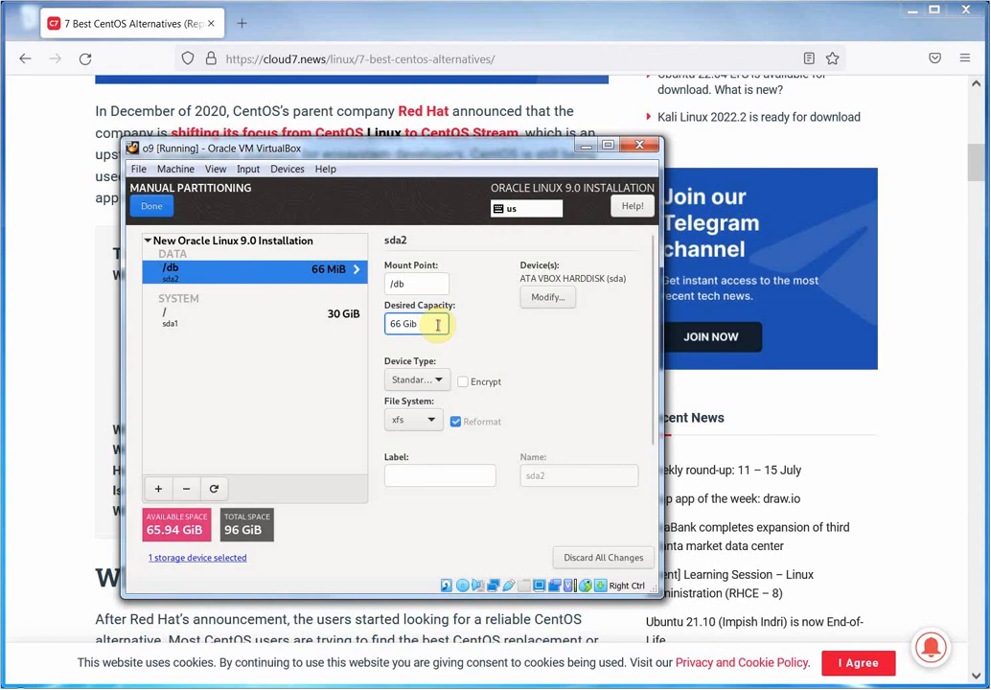
text(B)
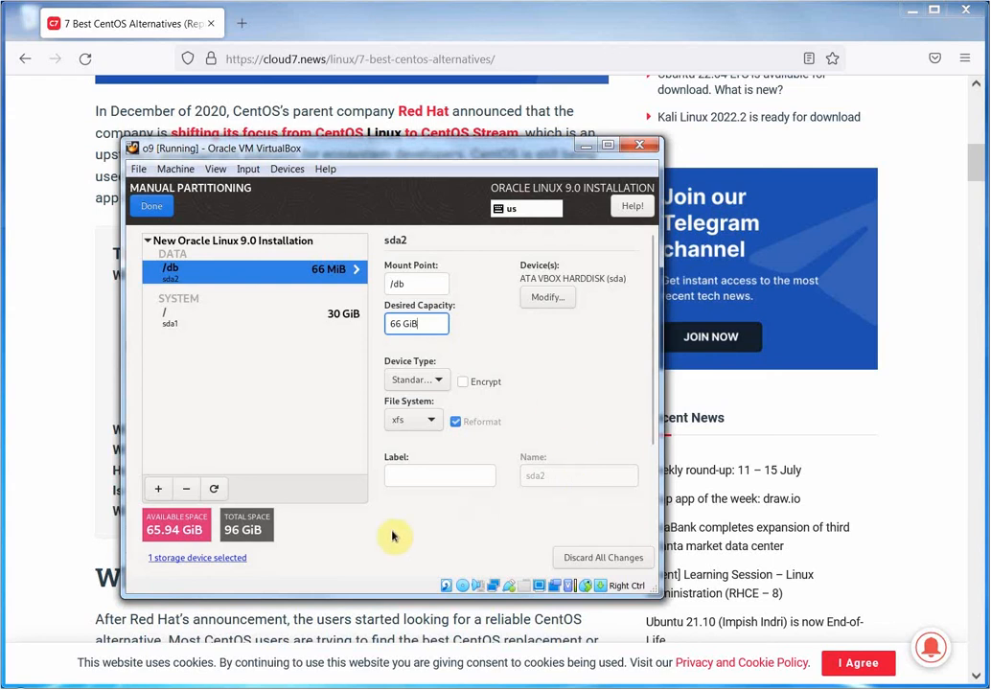
Finish manual partitioning and accept the summary of partitioning changes.
click(153, 208)
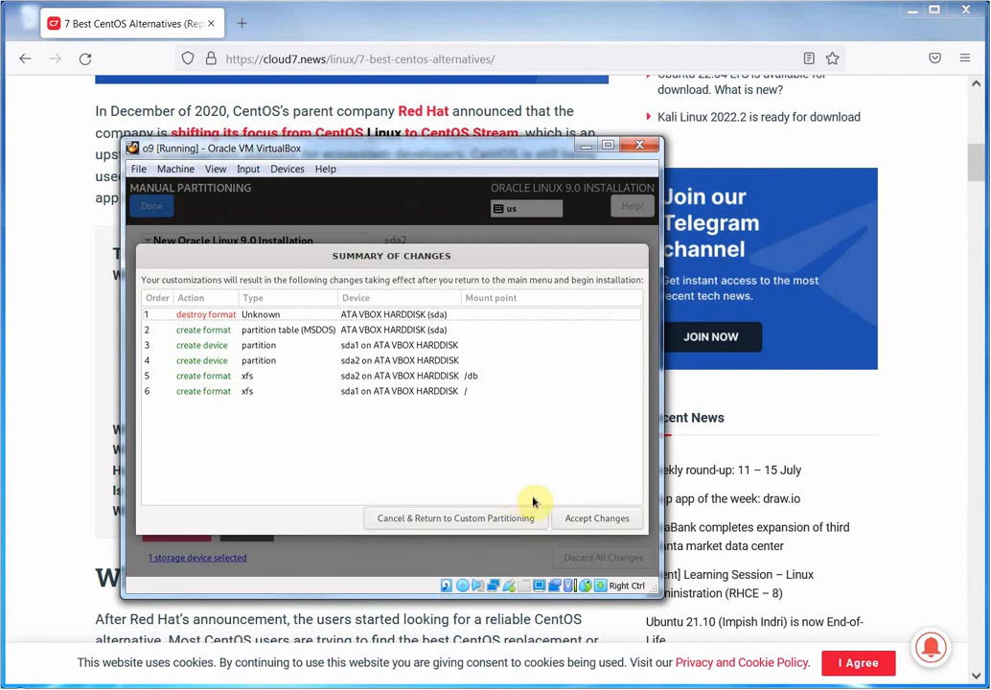
click(612, 523)
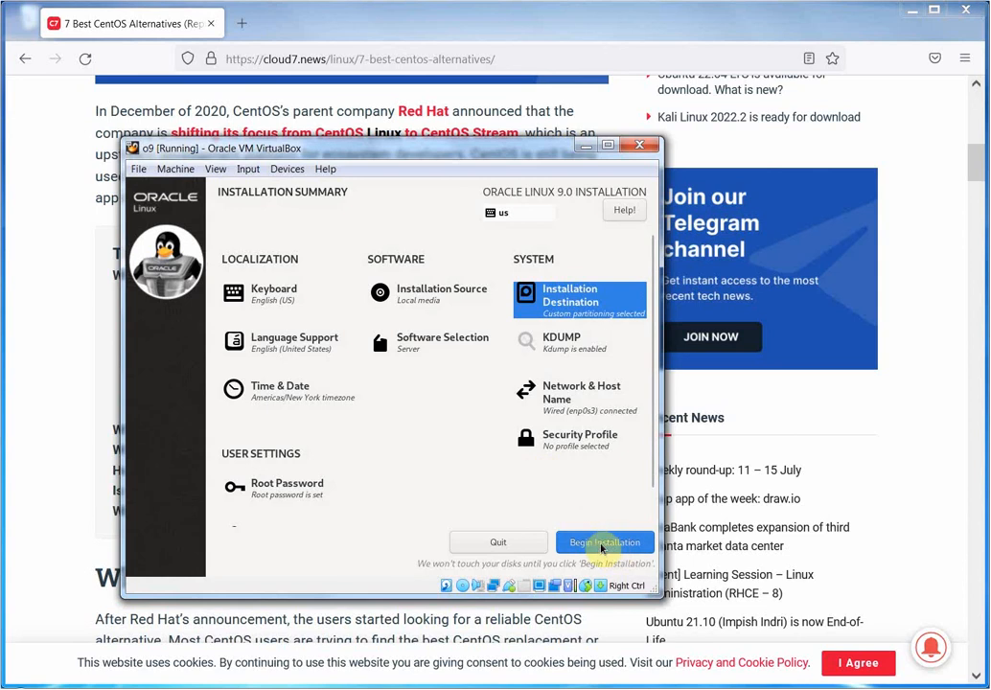
Begin the Oracle Linux 9.0 installation and let it run until Complete.
click(599, 543)
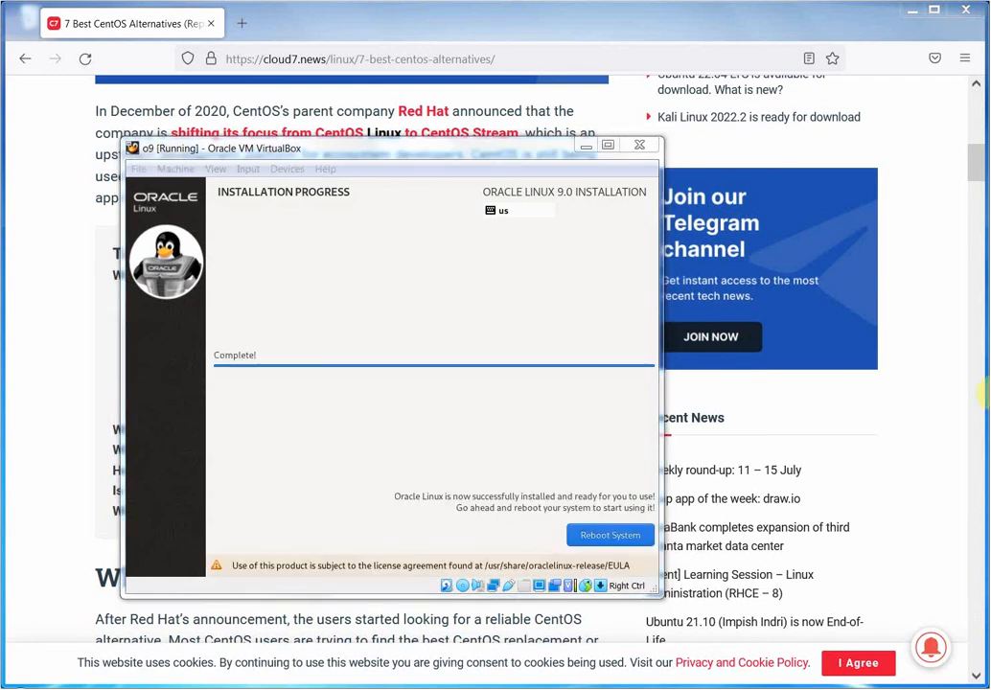
Reboot the installed system and arrange Command Prompt beside the VM window while it boots.
click(620, 540)
click(621, 539)
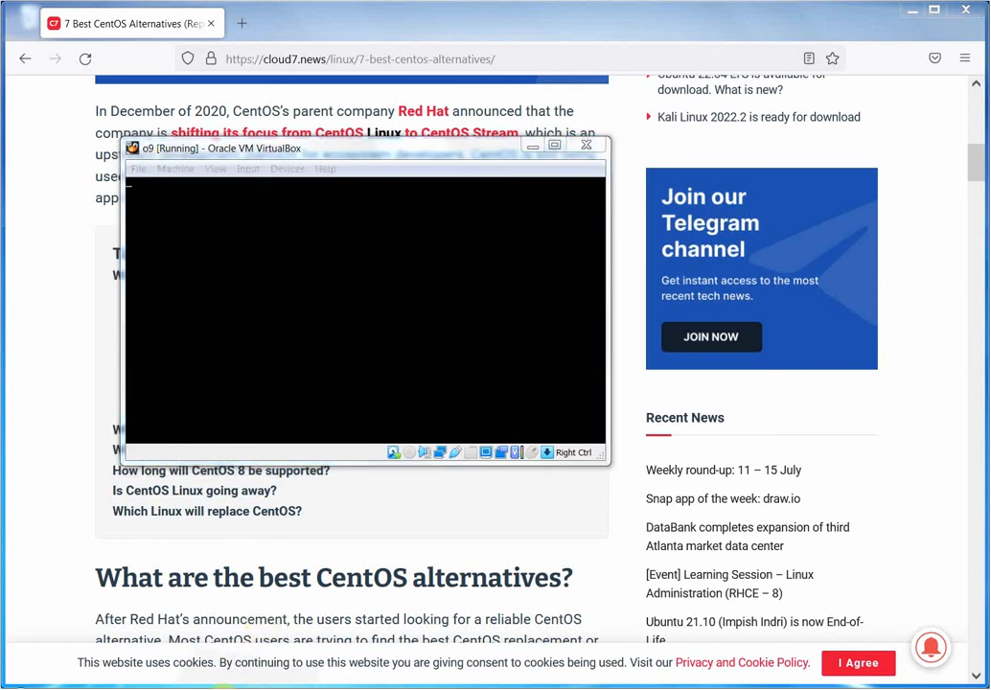
click(266, 688)
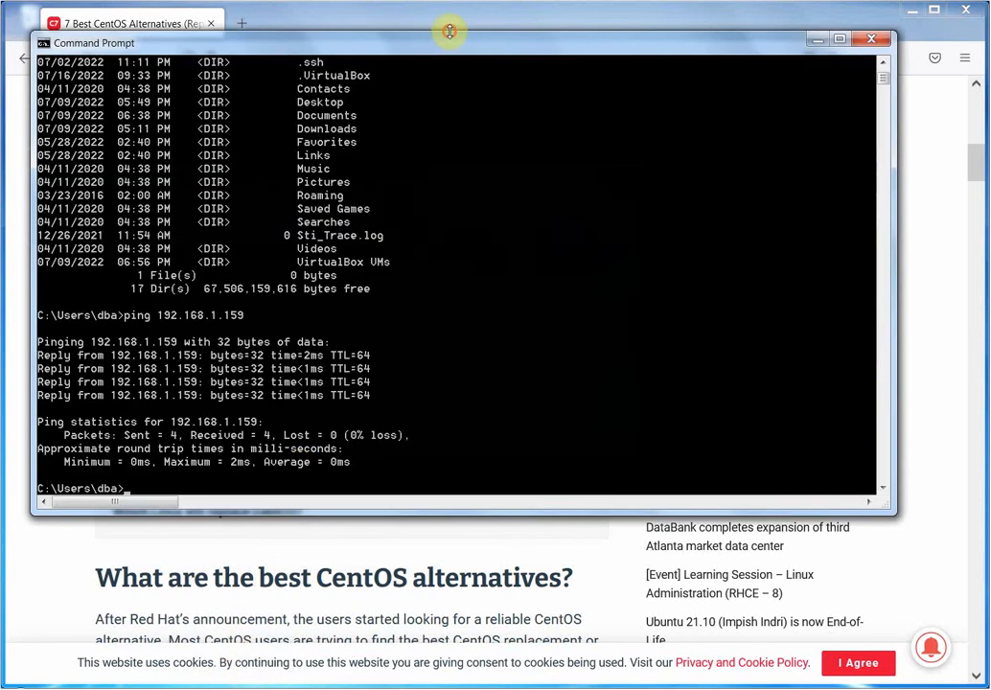
drag(450, 32, 452, 296)
click(398, 152)
drag(398, 151, 550, 72)
click(246, 361)
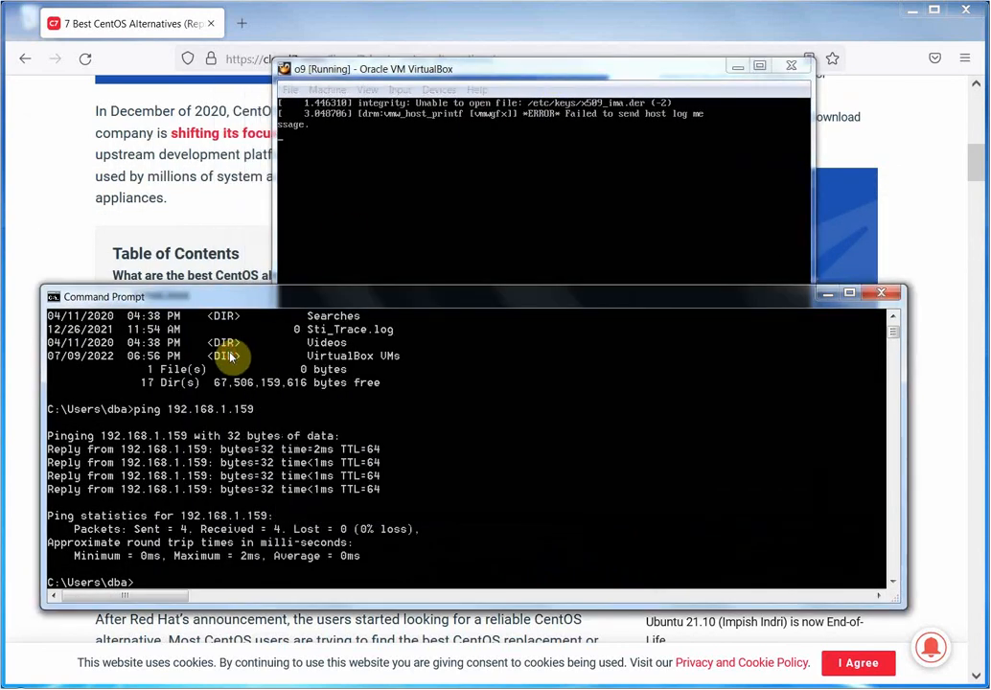
drag(250, 305, 245, 333)
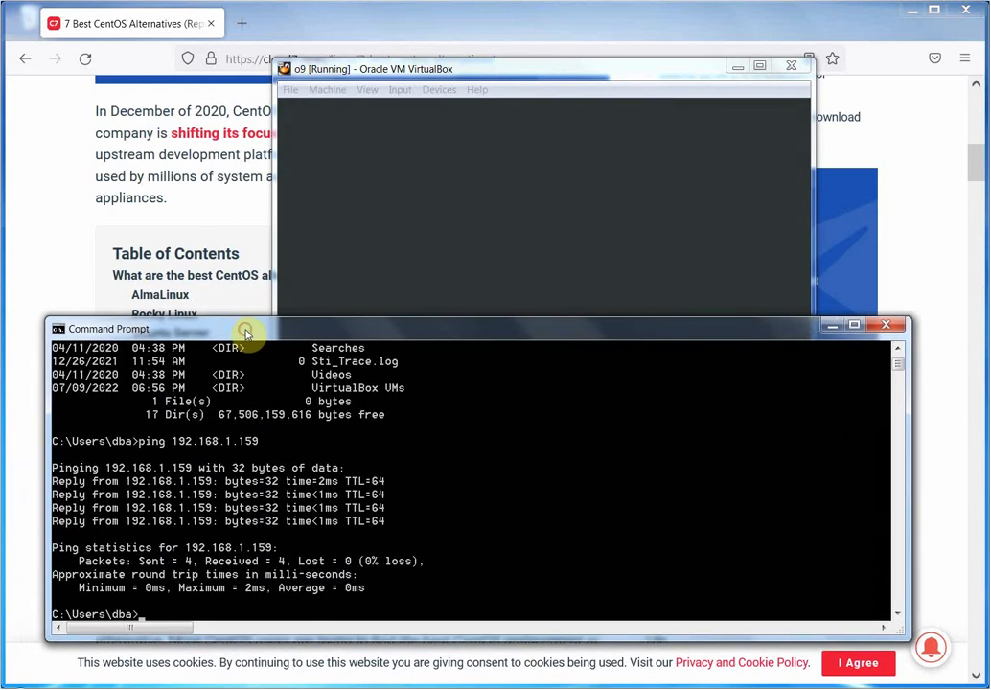
click(572, 69)
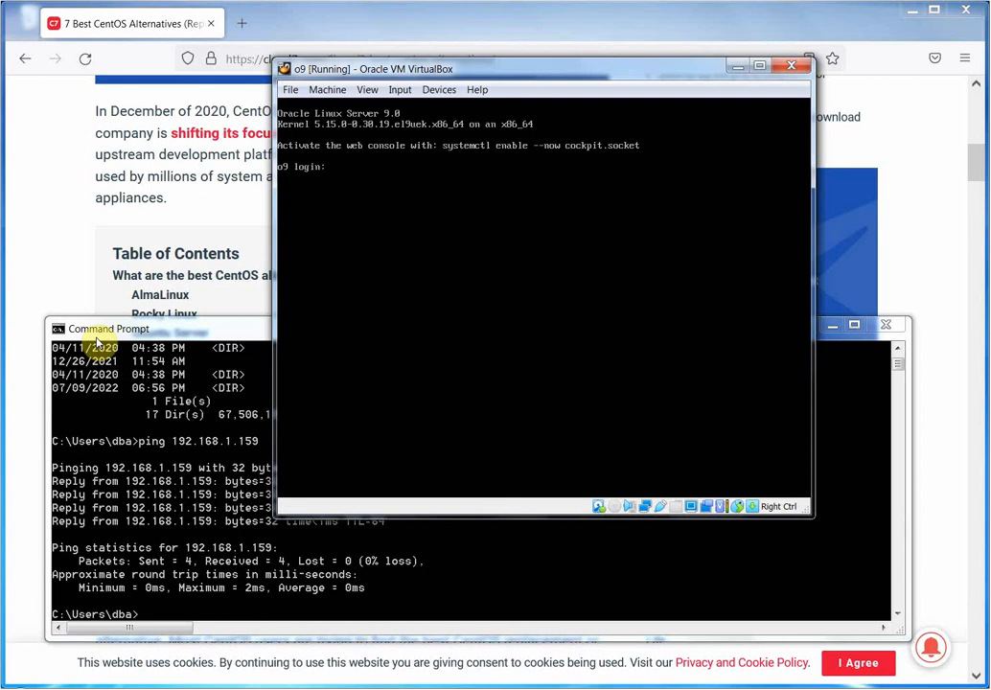
Log in to the o9 VM console as root.
text(root)
key(Return)
key(Return)
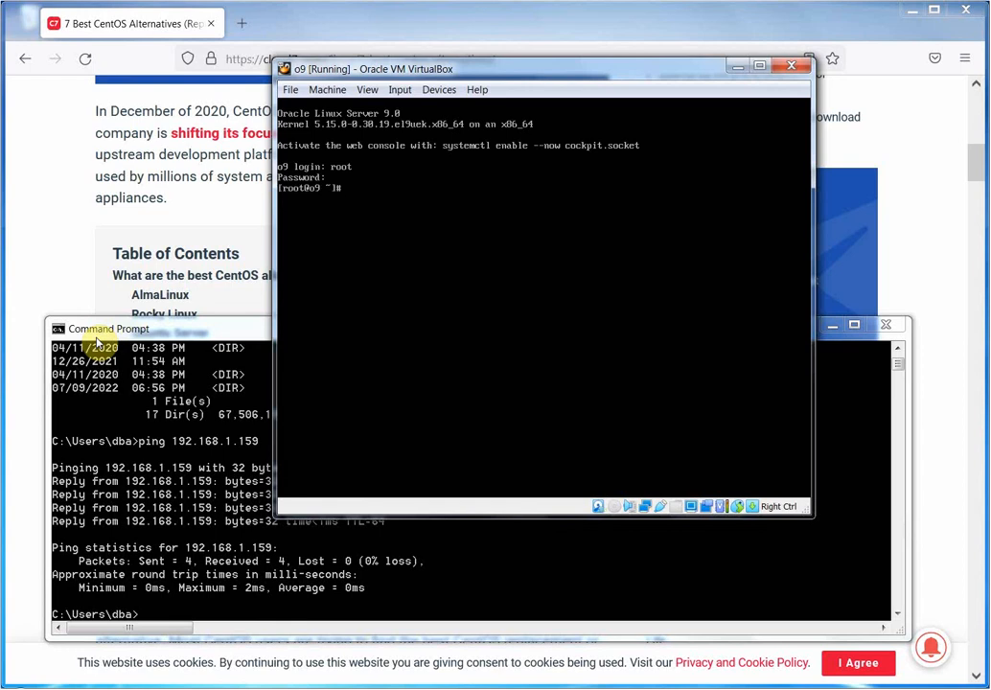
key(Return)
key(Return)
key(Return)
key(Return)
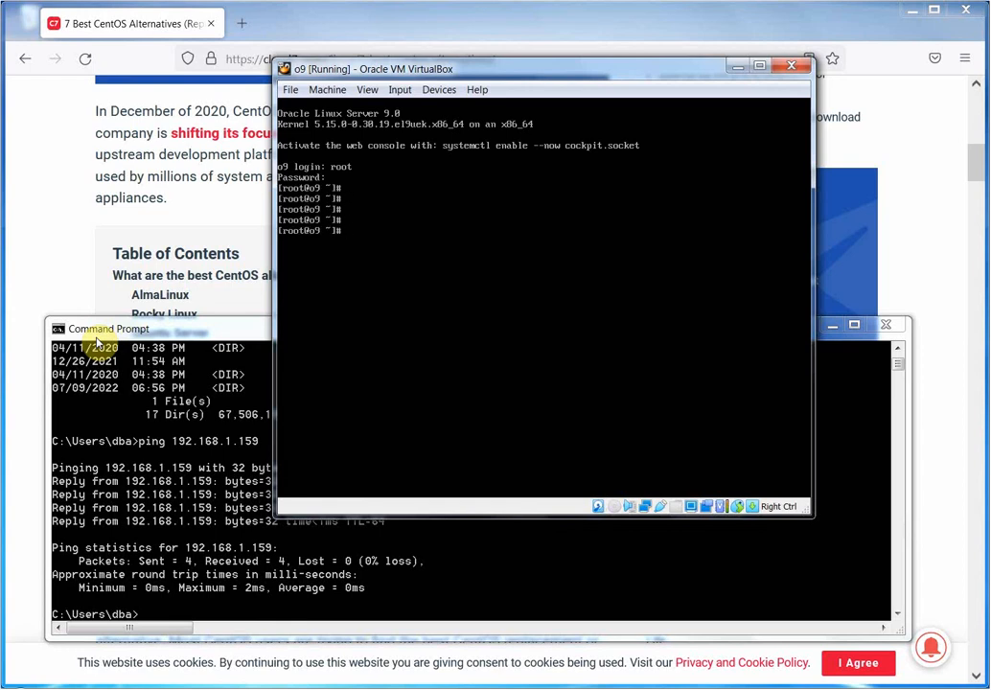
Run ifconfig, df -h and ls -lrt / to check the address, filesystems and root listing.
text(ifconfig)
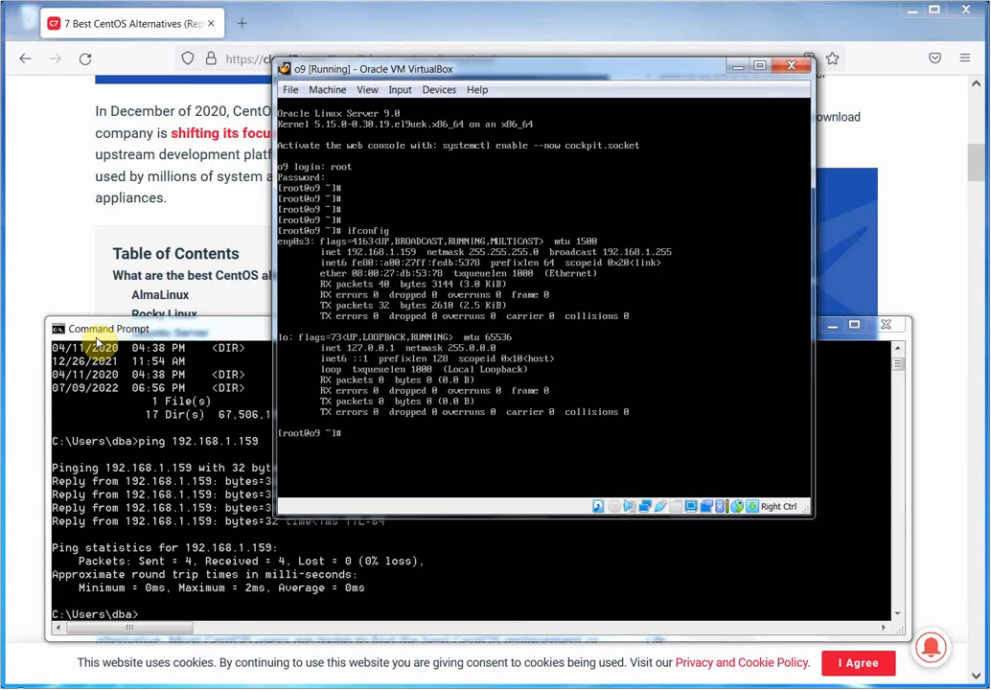
text(df -h)
key(Return)
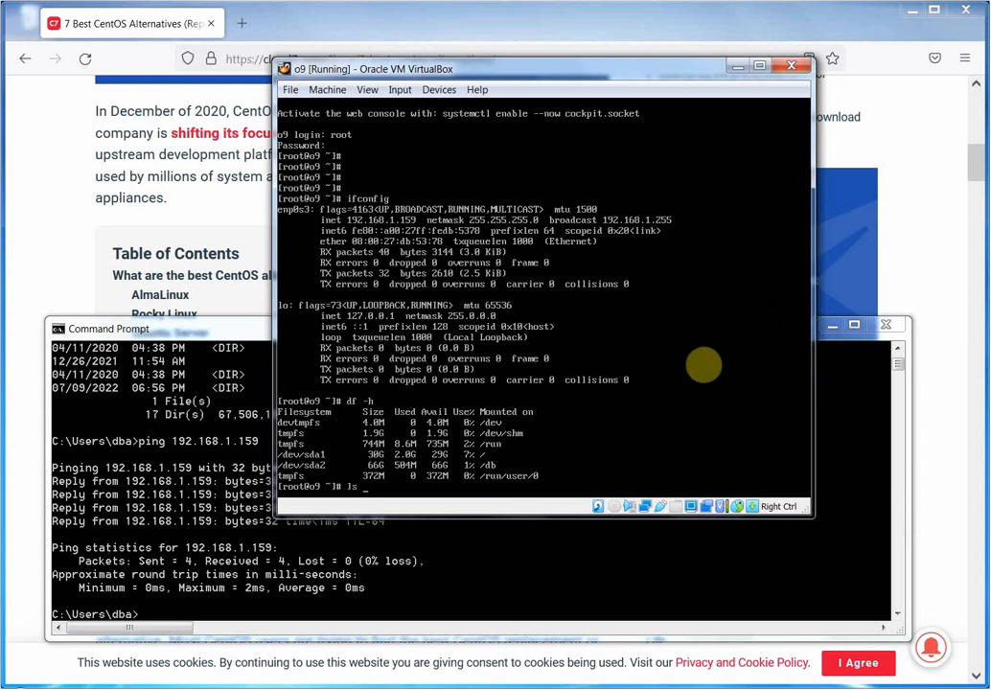
text(lrt /)
key(Return)
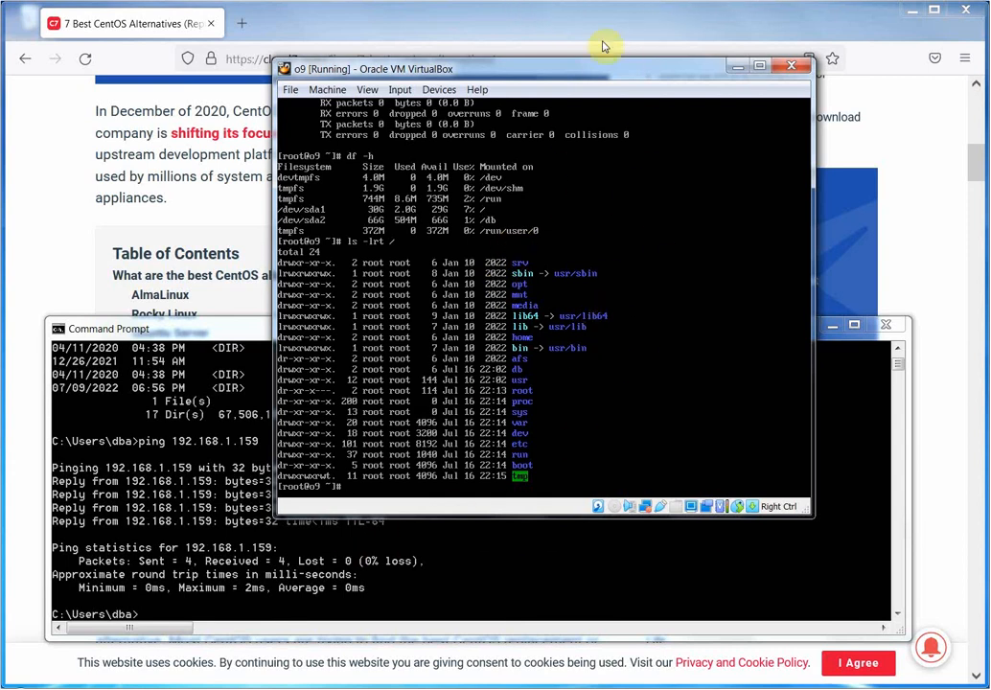
Minimize the VirtualBox VM window, leaving the Devices menu unchanged.
click(440, 90)
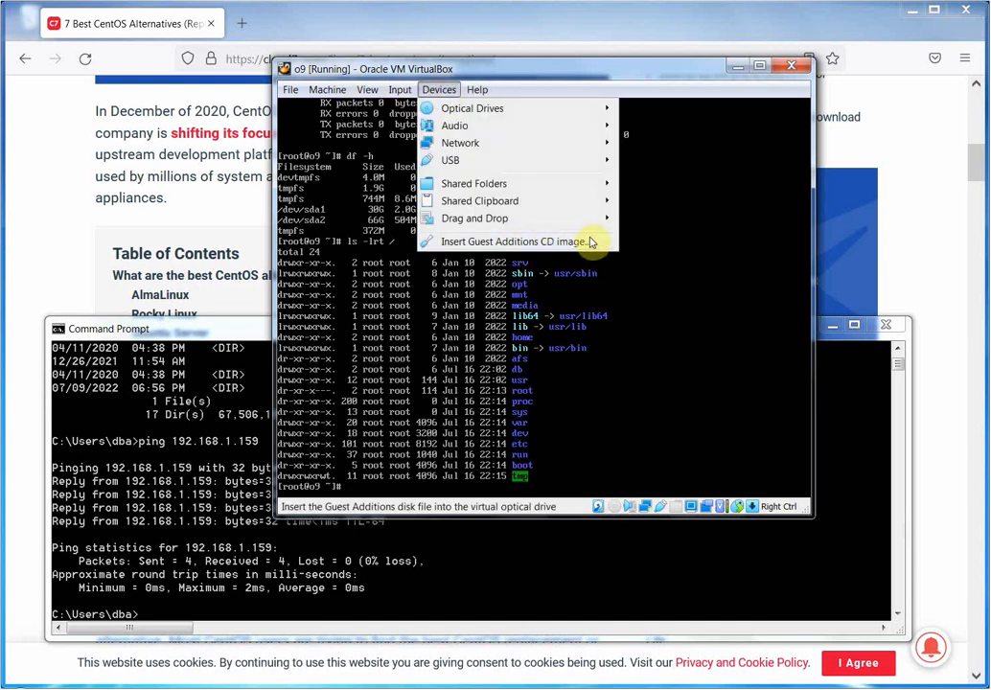
click(738, 71)
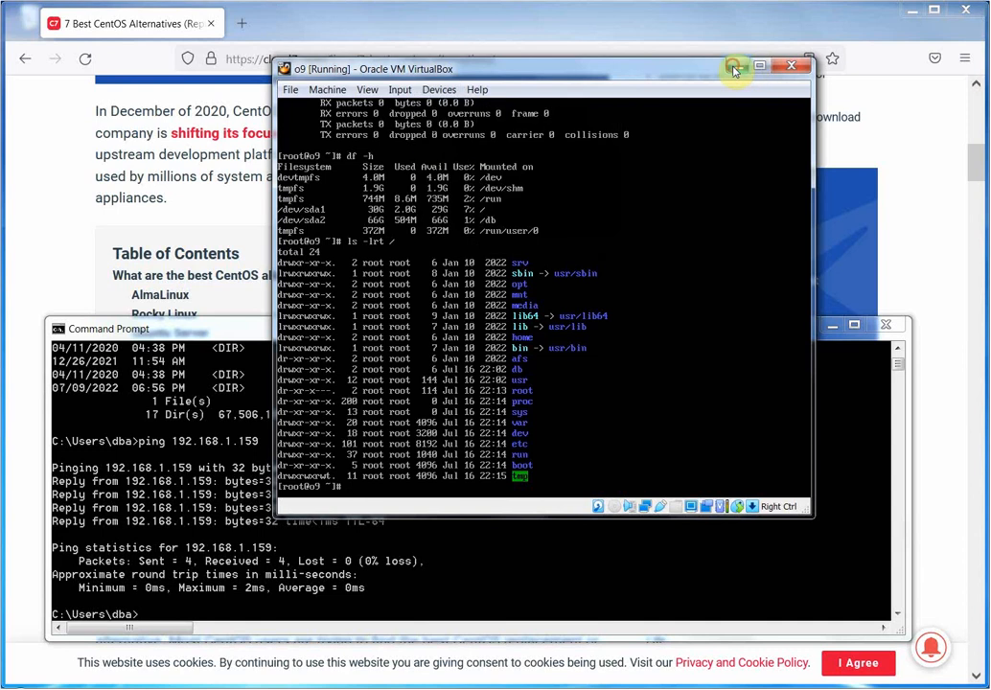
click(738, 71)
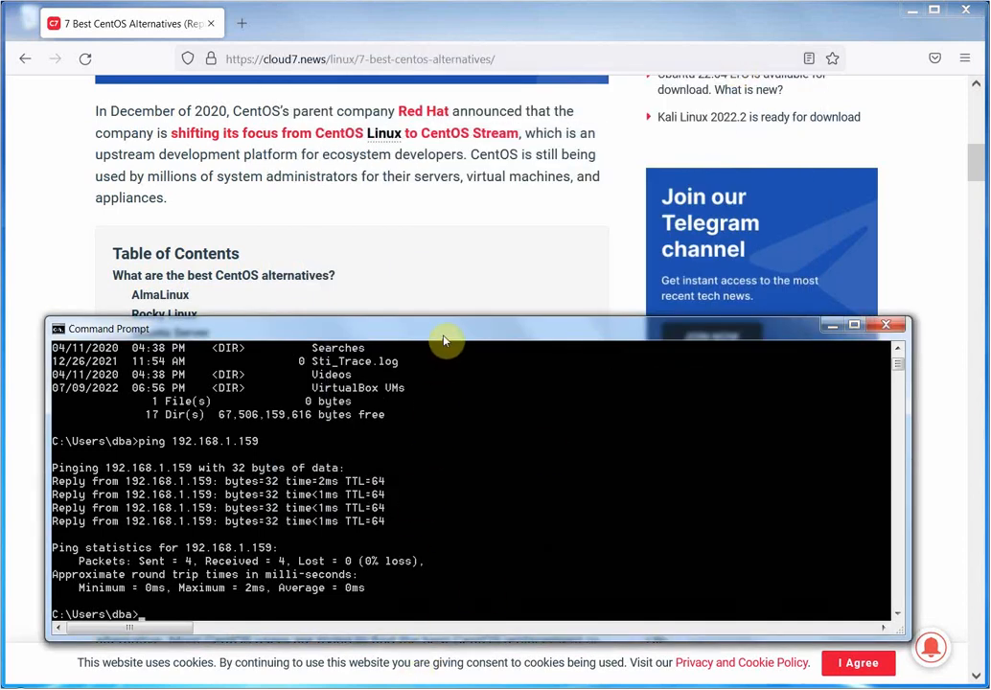
Move Command Prompt higher, add blank prompt lines, and begin typing ssh root@.
drag(444, 340, 450, 133)
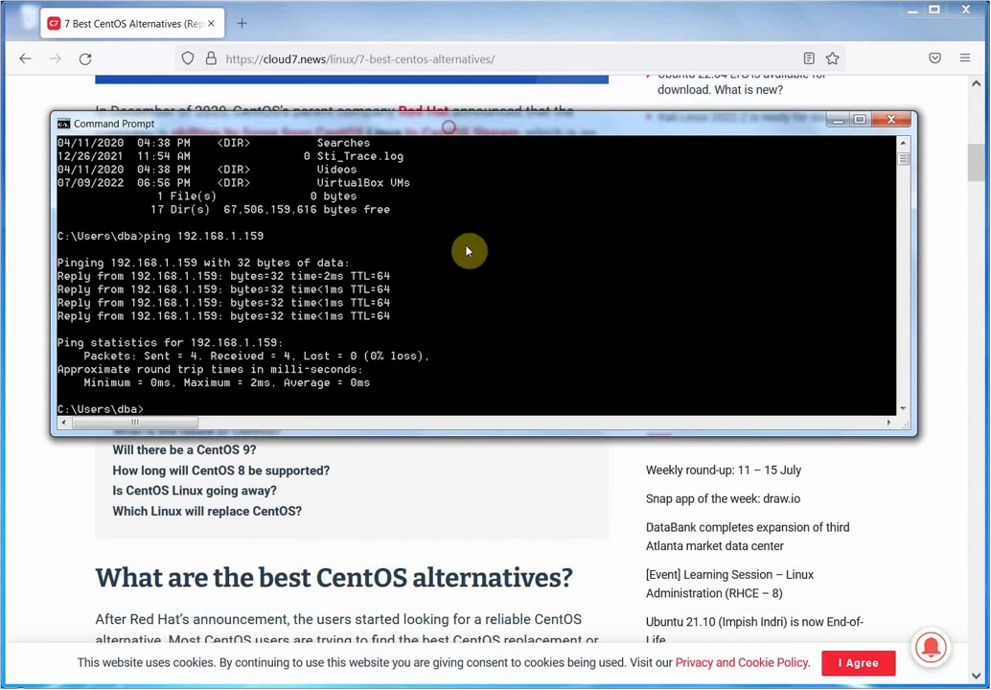
key(Return)
key(Return)
key(Return)
key(Return)
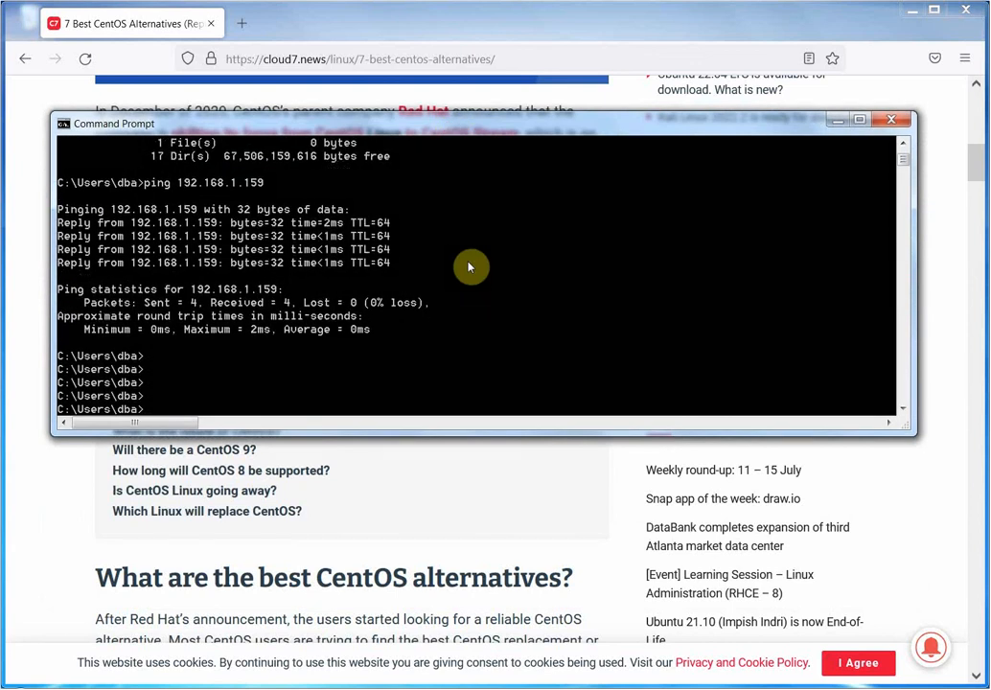
key(Return)
key(Return)
key(Return)
key(Return)
key(Return)
key(Return)
key(Return)
key(Return)
key(Return)
key(Return)
key(Return)
key(Return)
key(Return)
key(Return)
key(Return)
key(Return)
key(Return)
key(Return)
key(Return)
key(Return)
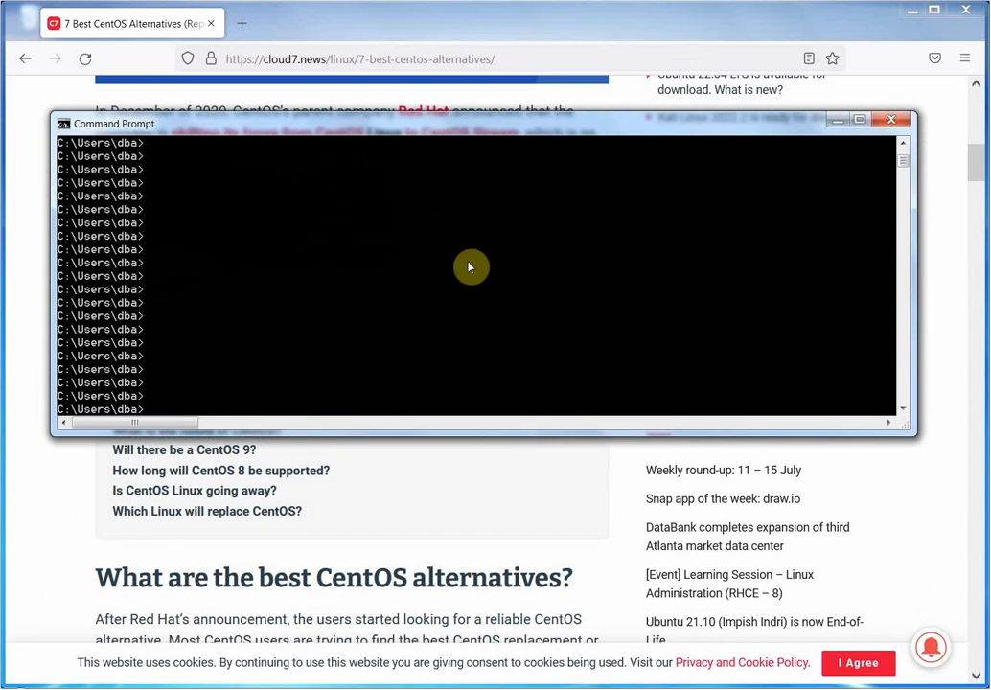
text(ssh root@)
text(192.168.)
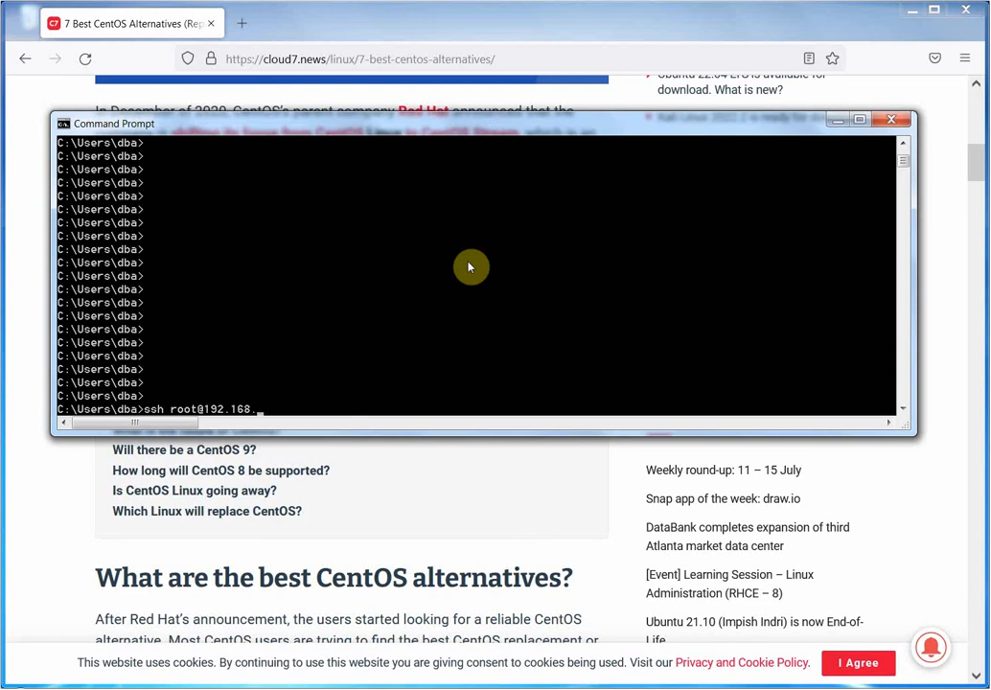
text(1.159)
key(Return)
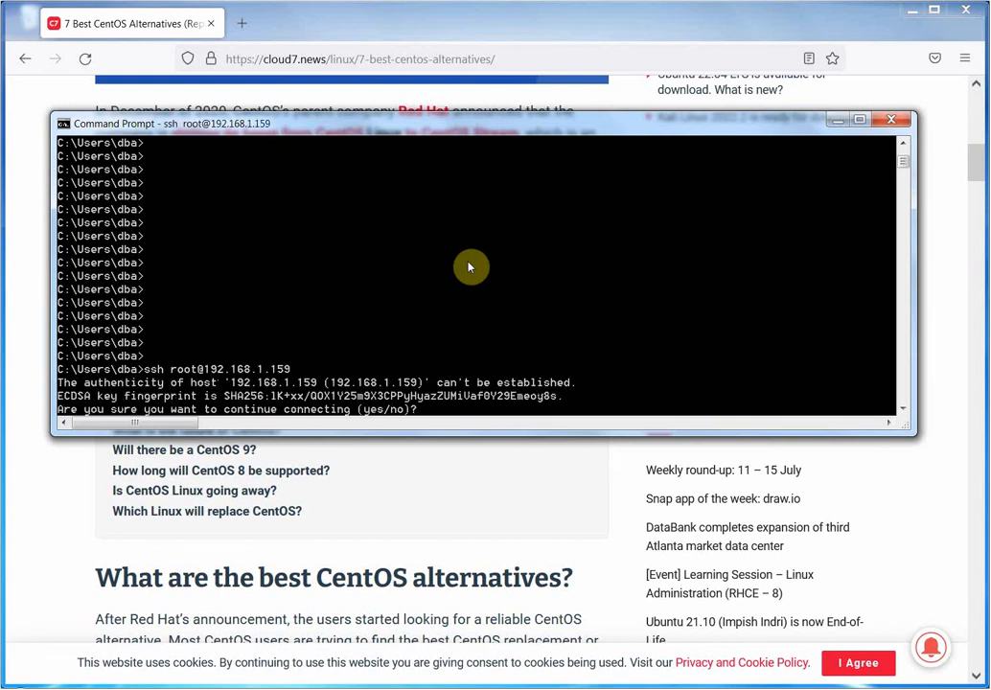
text(yes)
key(Return)
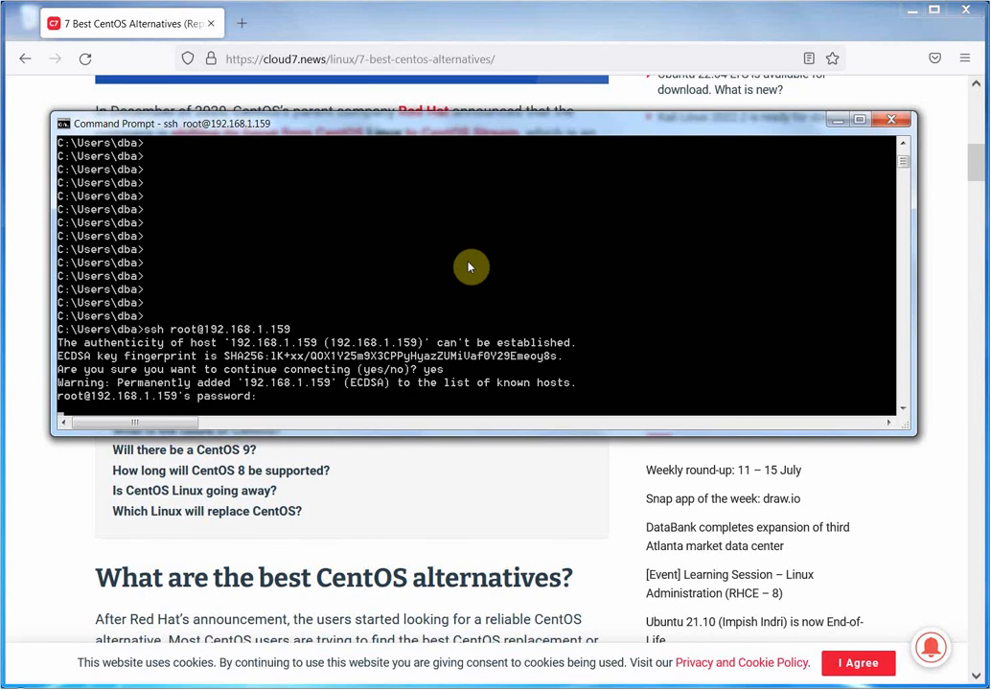
key(Return)
Run ip a and df -h in the SSH session, then start typing cat /etc/.
key(Return)
key(Return)
key(Return)
key(Return)
key(Return)
key(Return)
key(Return)
key(Return)
key(Return)
key(Return)
key(Return)
key(Return)
key(Return)
key(Return)
key(Return)
key(Return)
key(Return)
key(Return)
key(Return)
key(Return)
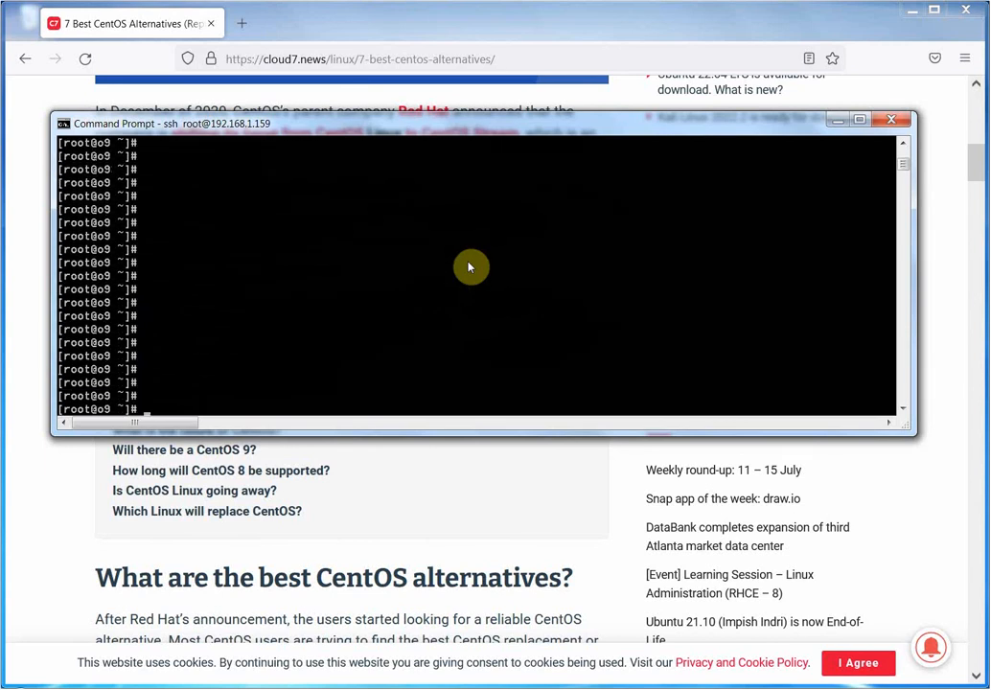
text(ip a)
key(Return)
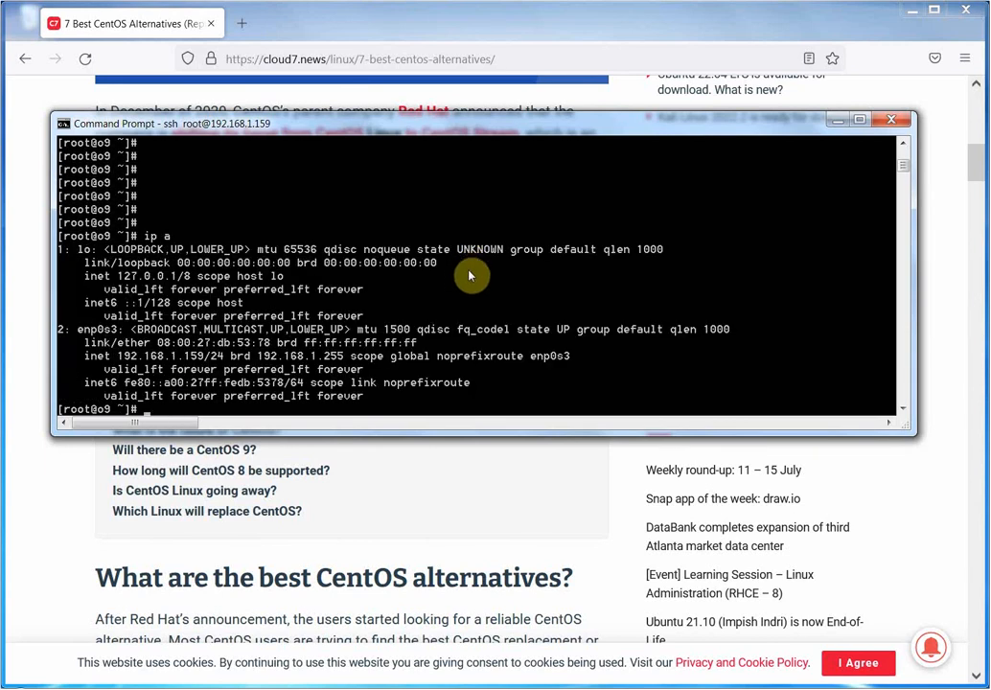
text(df -h)
key(Return)
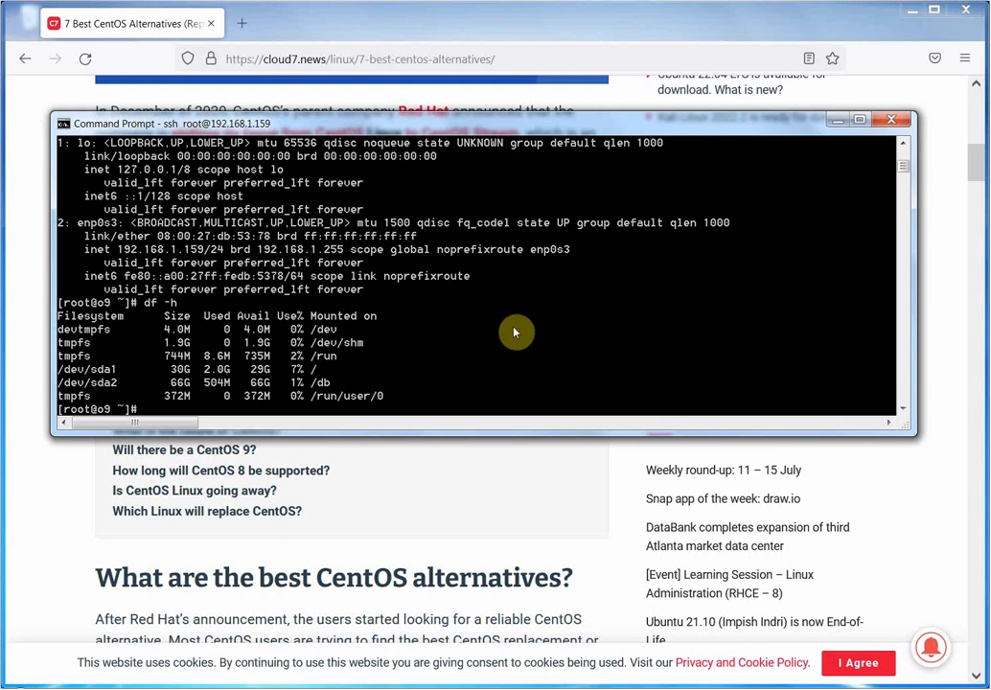
text(cat /etc/)
Display /etc/os-release and /etc/redhat-release over SSH.
text(re)
key(BackSpace)
key(BackSpace)
text(os)
key(Tab)
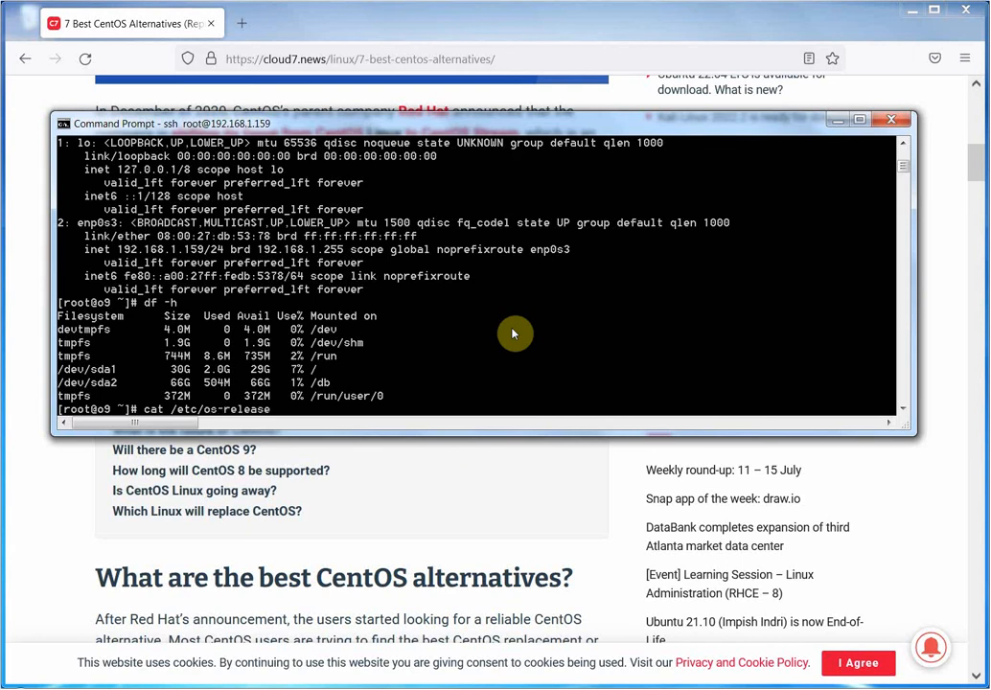
key(Return)
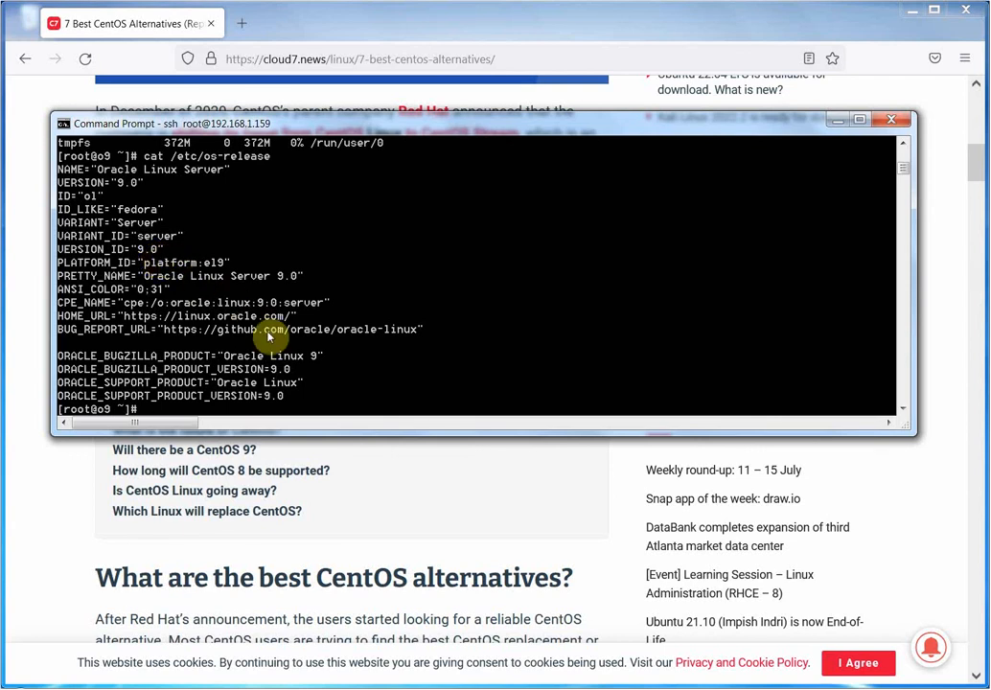
key(Up)
key(BackSpace)
key(BackSpace)
key(BackSpace)
key(BackSpace)
key(BackSpace)
key(BackSpace)
key(BackSpace)
key(BackSpace)
key(BackSpace)
key(BackSpace)
text(red)
key(Tab)
key(Return)
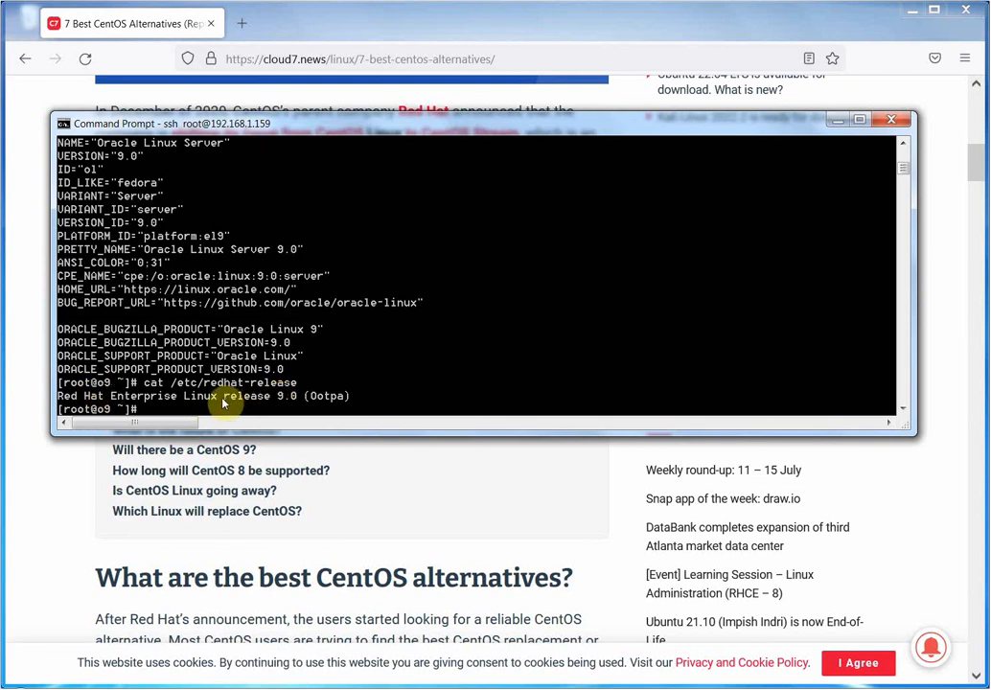
Run uname and uname -a, highlight 'uek' in the kernel line, and lower the window.
text(uname)
key(Return)
key(Up)
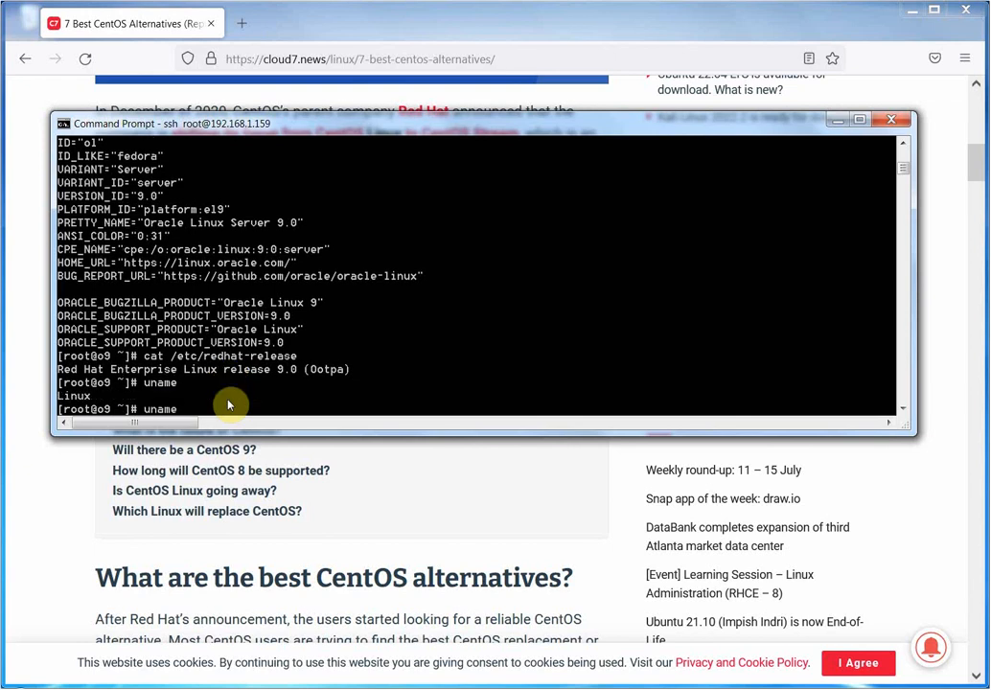
text(-a)
key(Return)
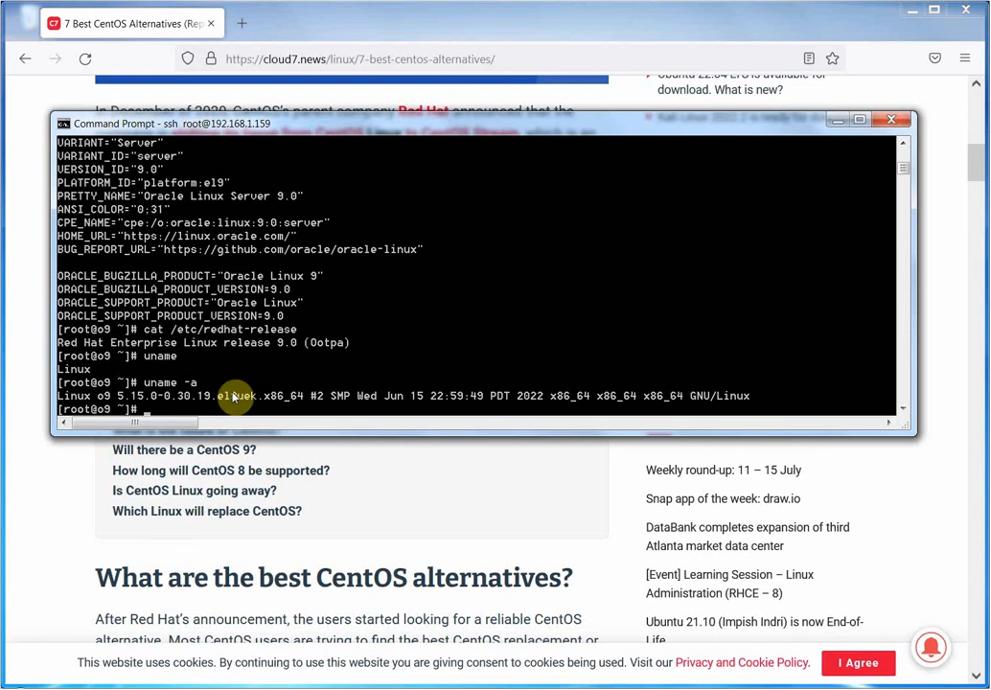
drag(237, 397, 257, 403)
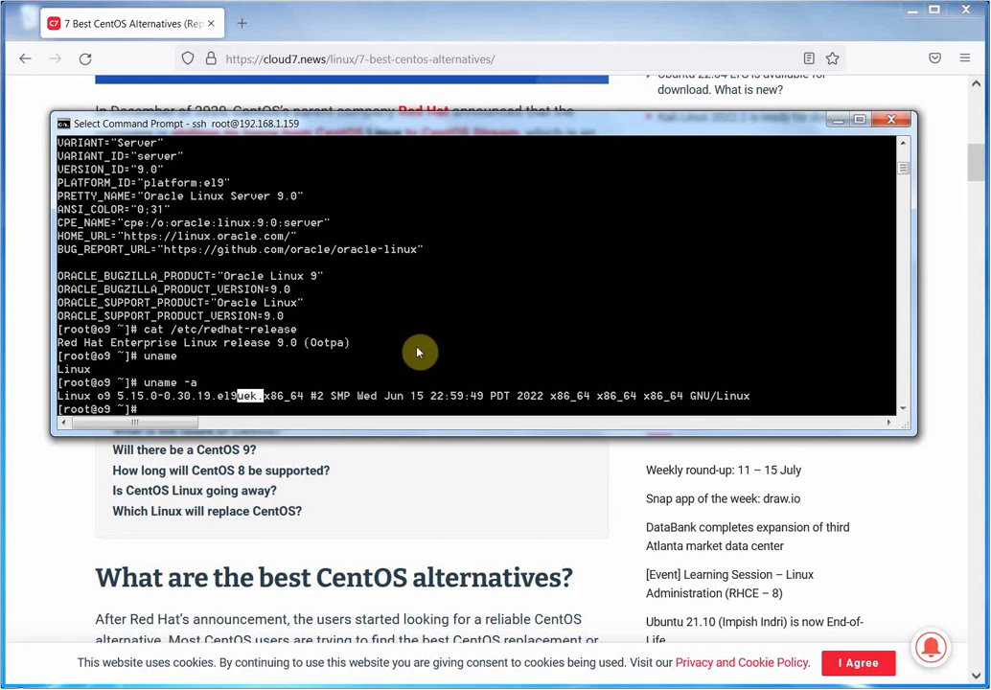
drag(444, 128, 443, 213)
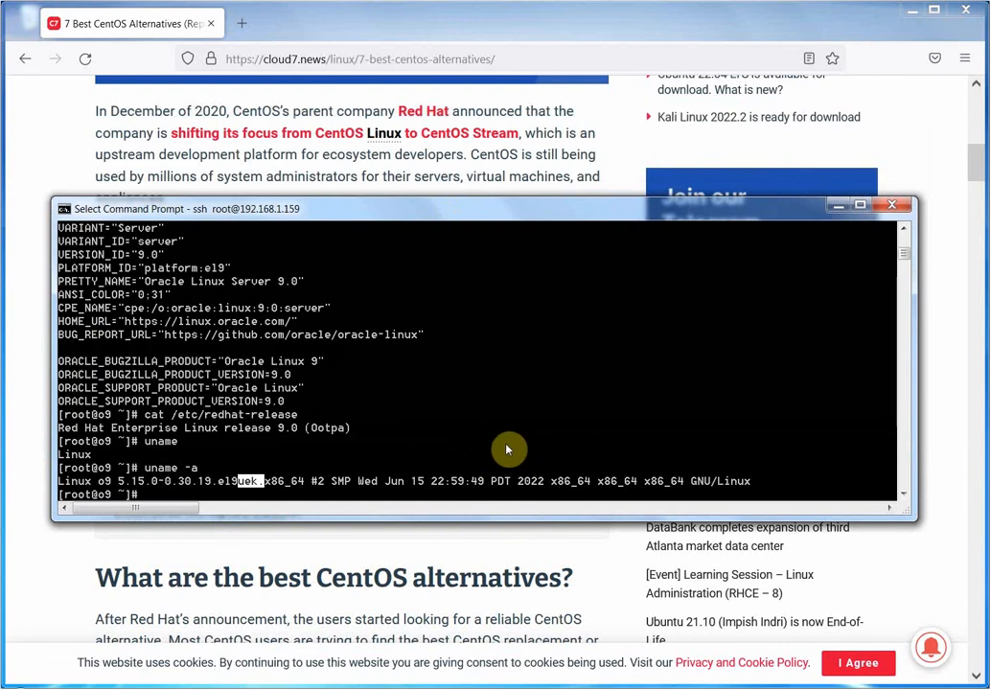